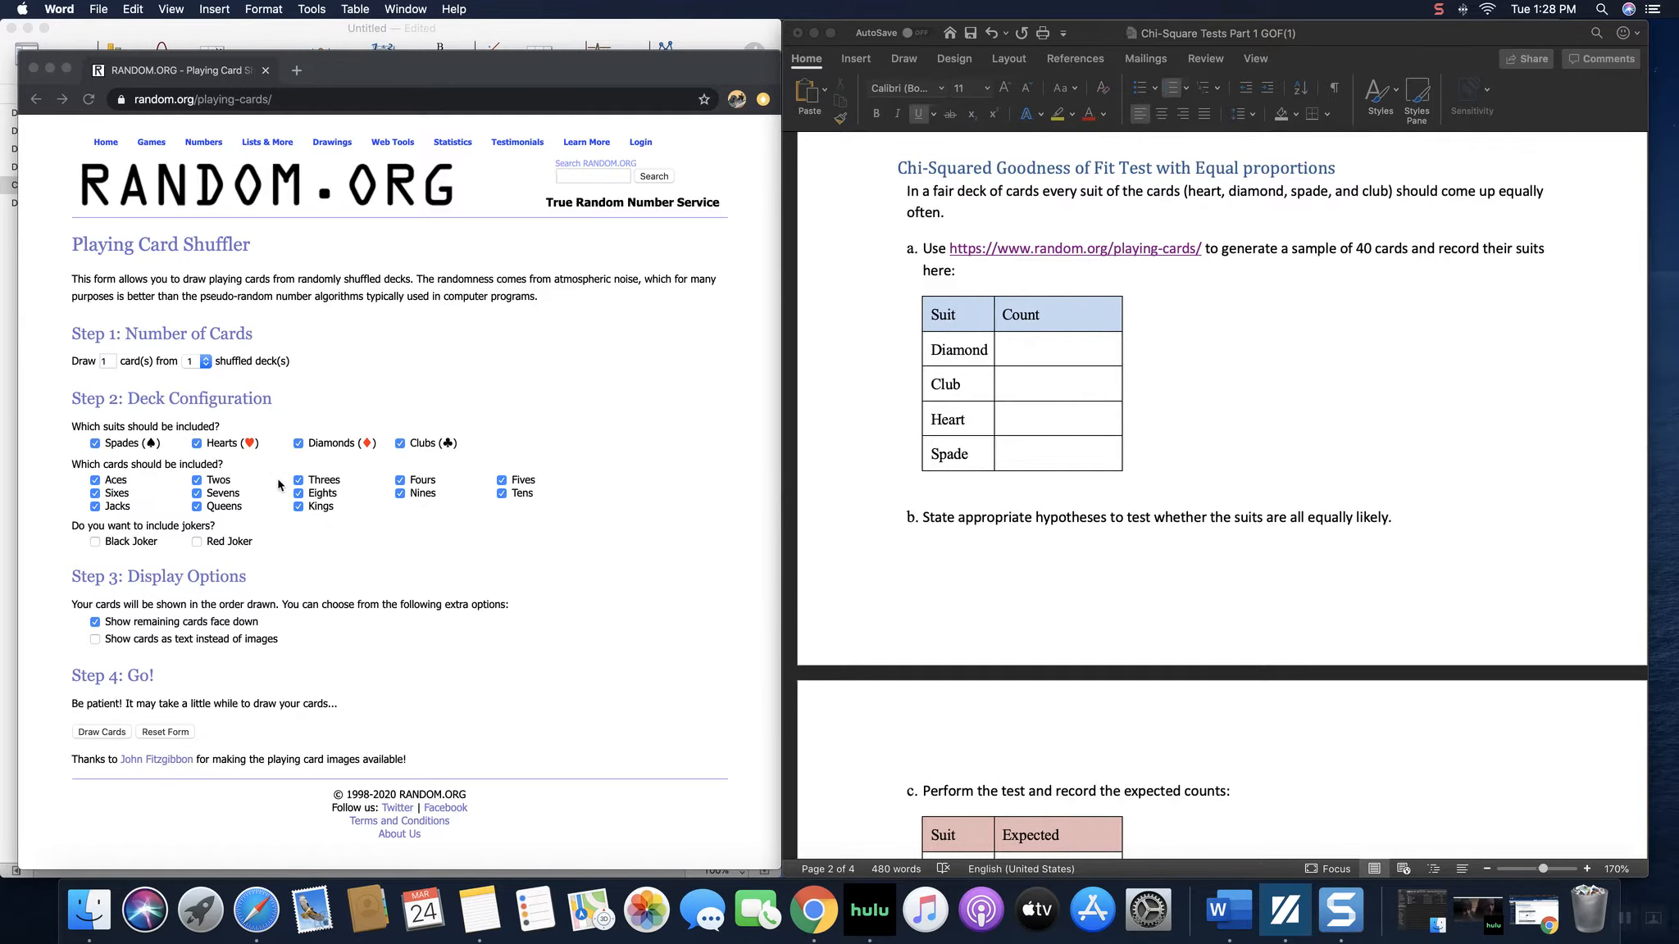
# Draw a random sample of 40 cards from one shuffled deck.
pyautogui.click(101, 360)
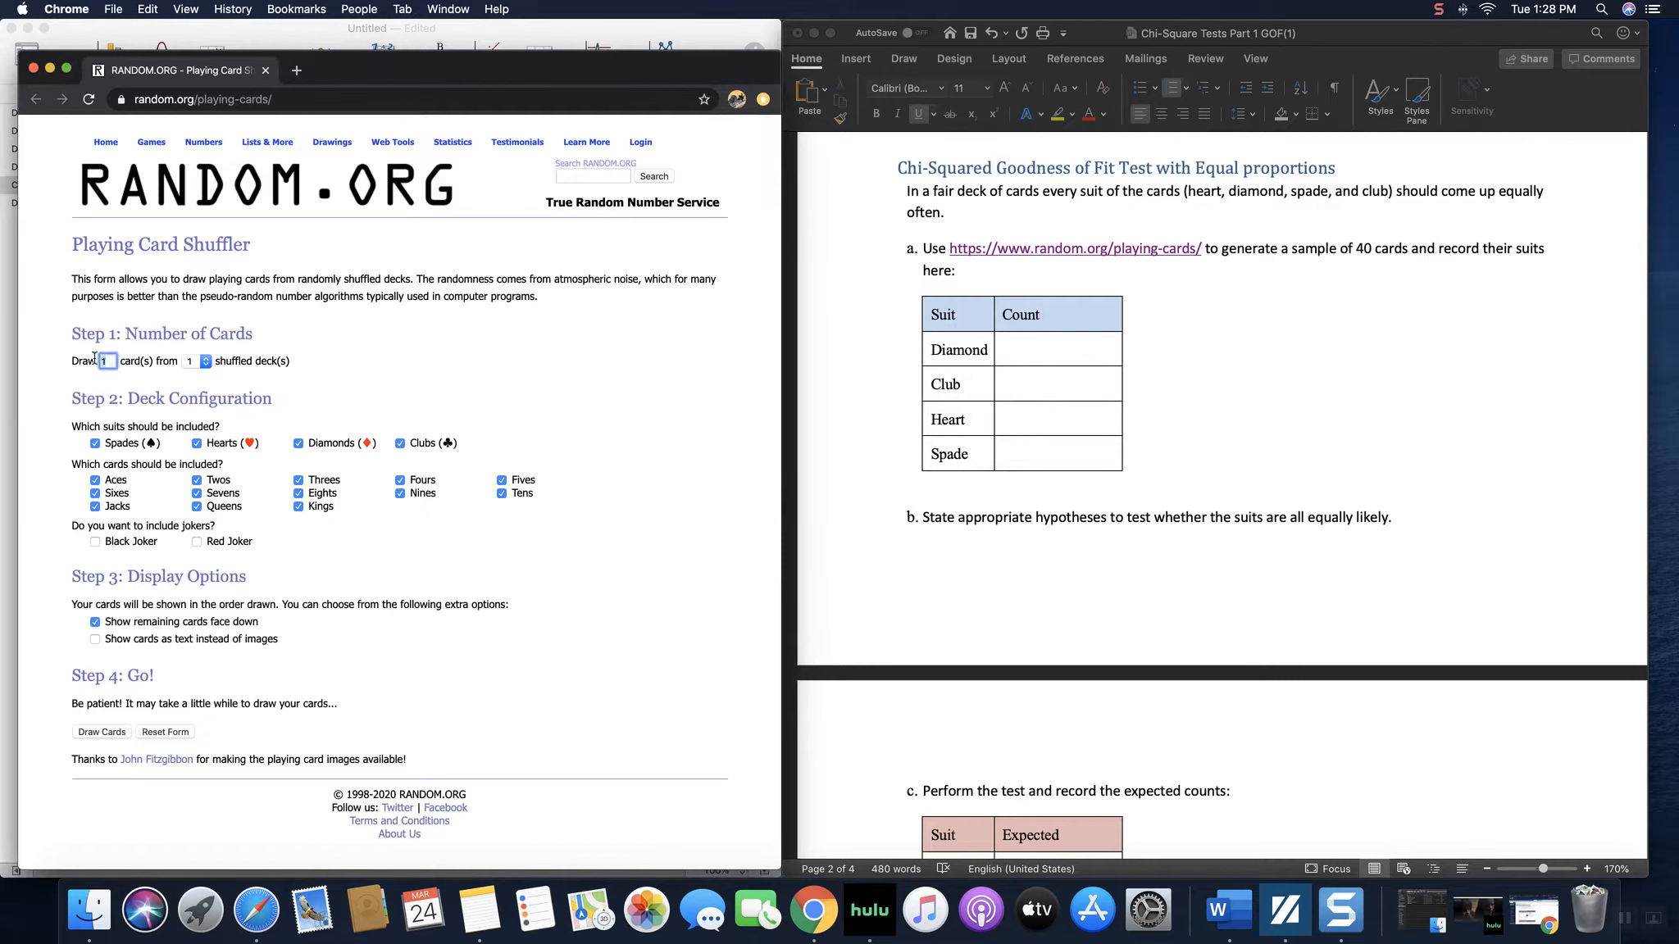
pyautogui.write('40')
pyautogui.click(101, 732)
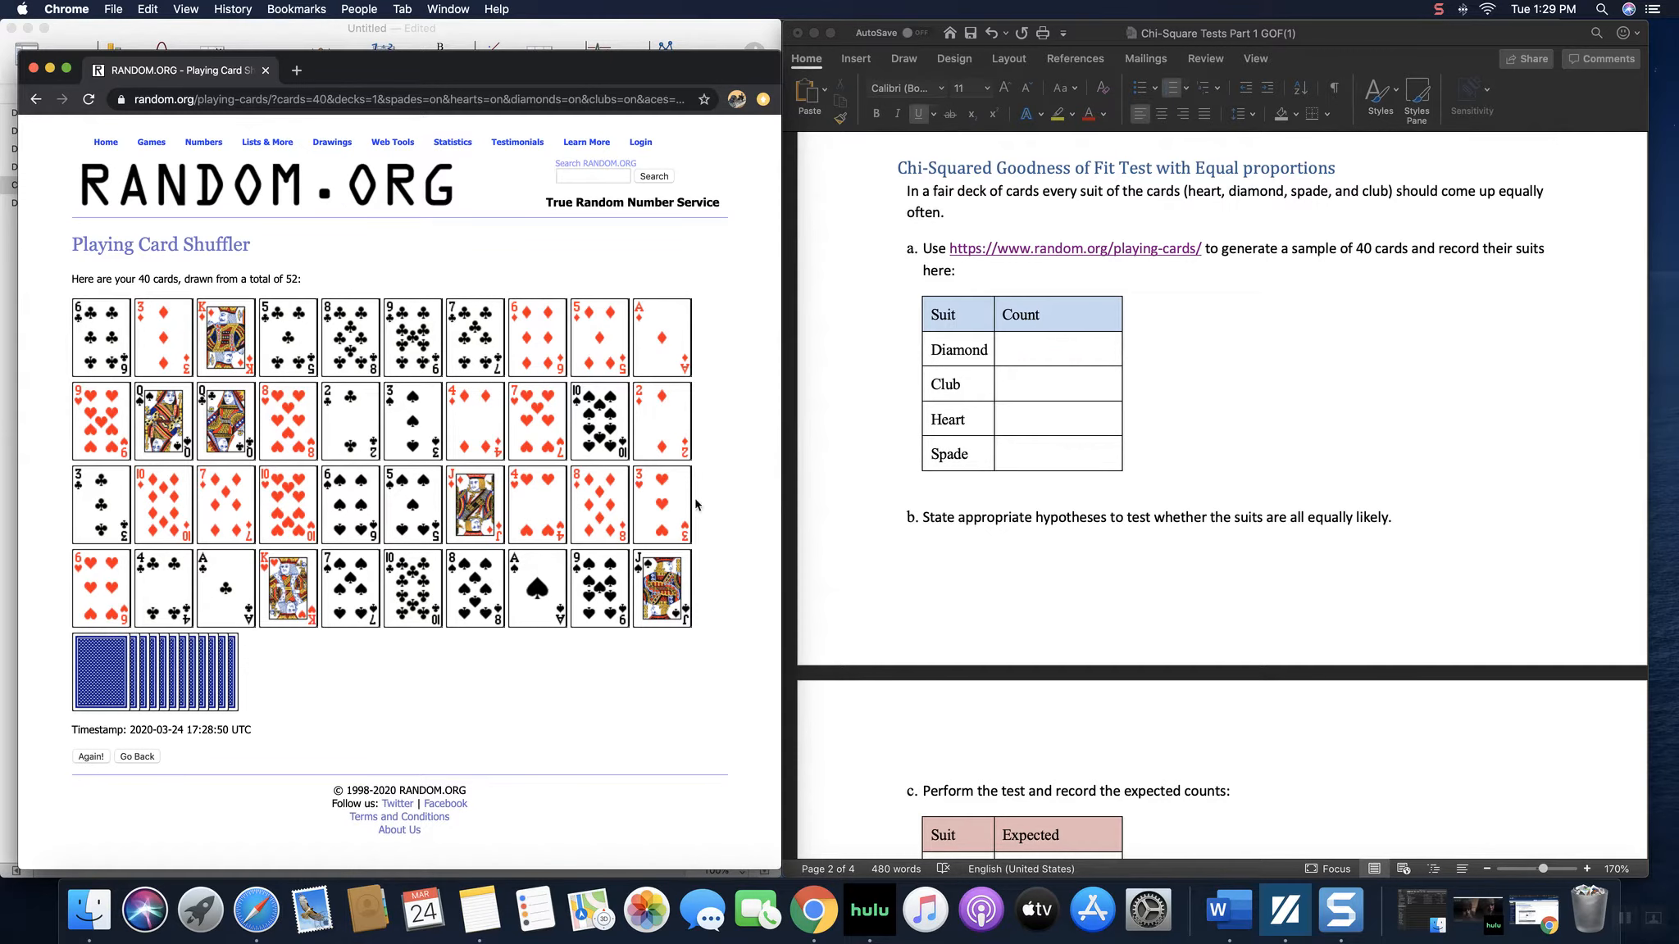
# Switch to the Word document and fill the Count table with Diamond 11, Club 11, Heart 8 and Spade 10.
pyautogui.click(1055, 393)
pyautogui.write('11')
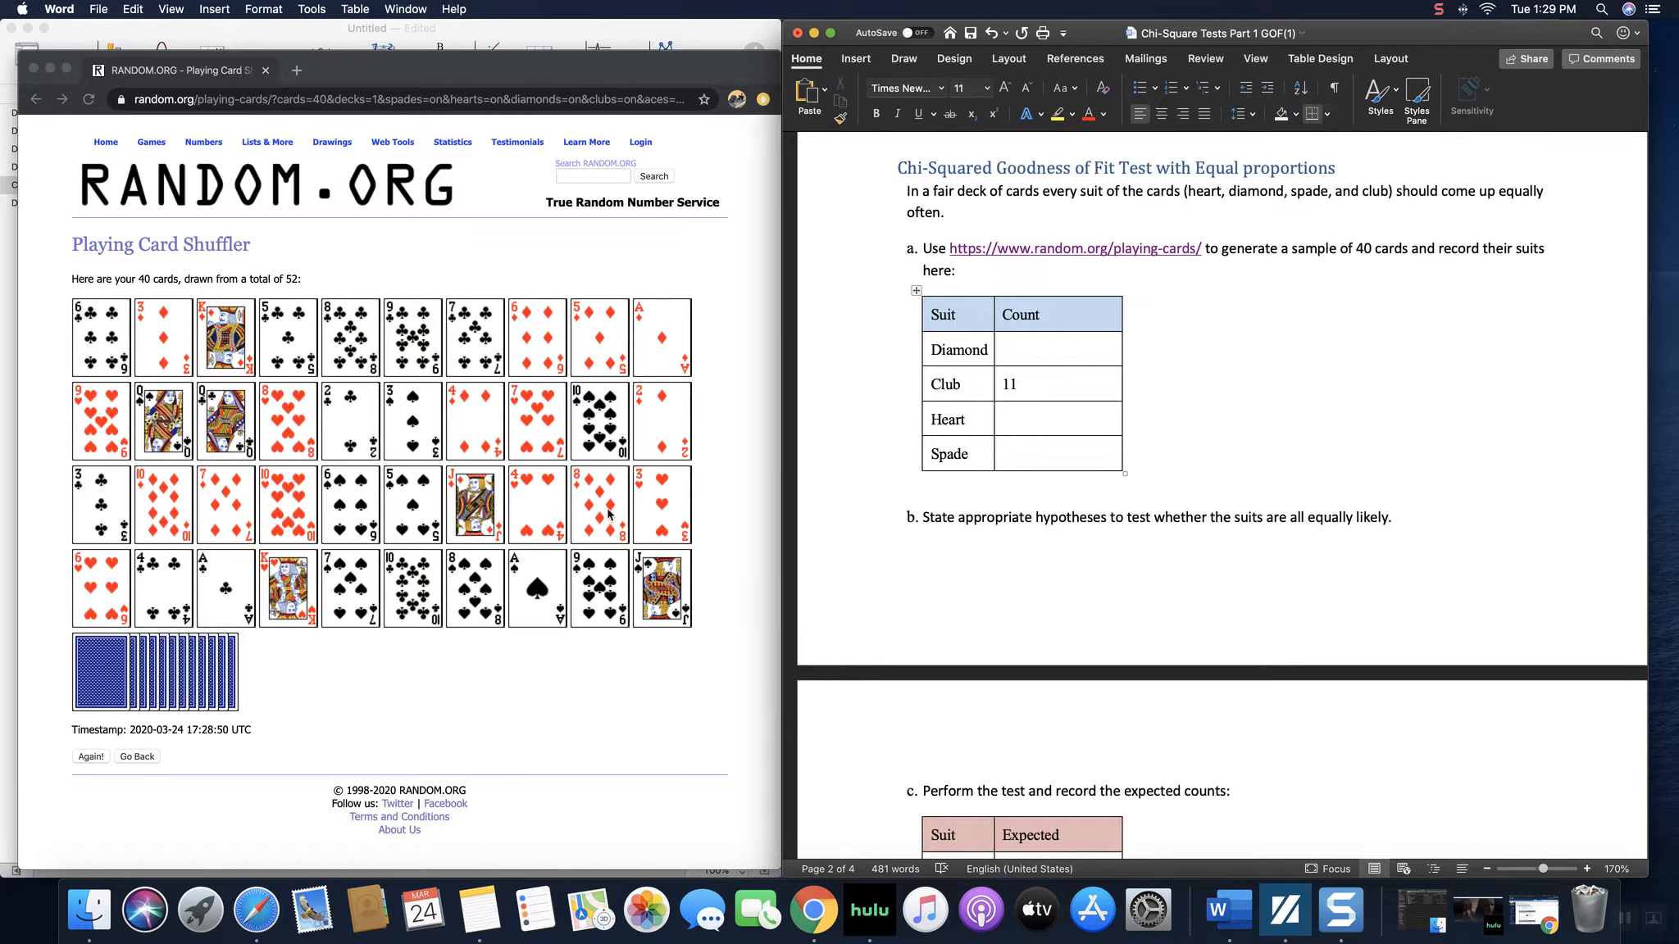
pyautogui.click(1087, 350)
pyautogui.write('11')
pyautogui.click(1013, 420)
pyautogui.write('8')
pyautogui.click(1036, 461)
pyautogui.write('10')
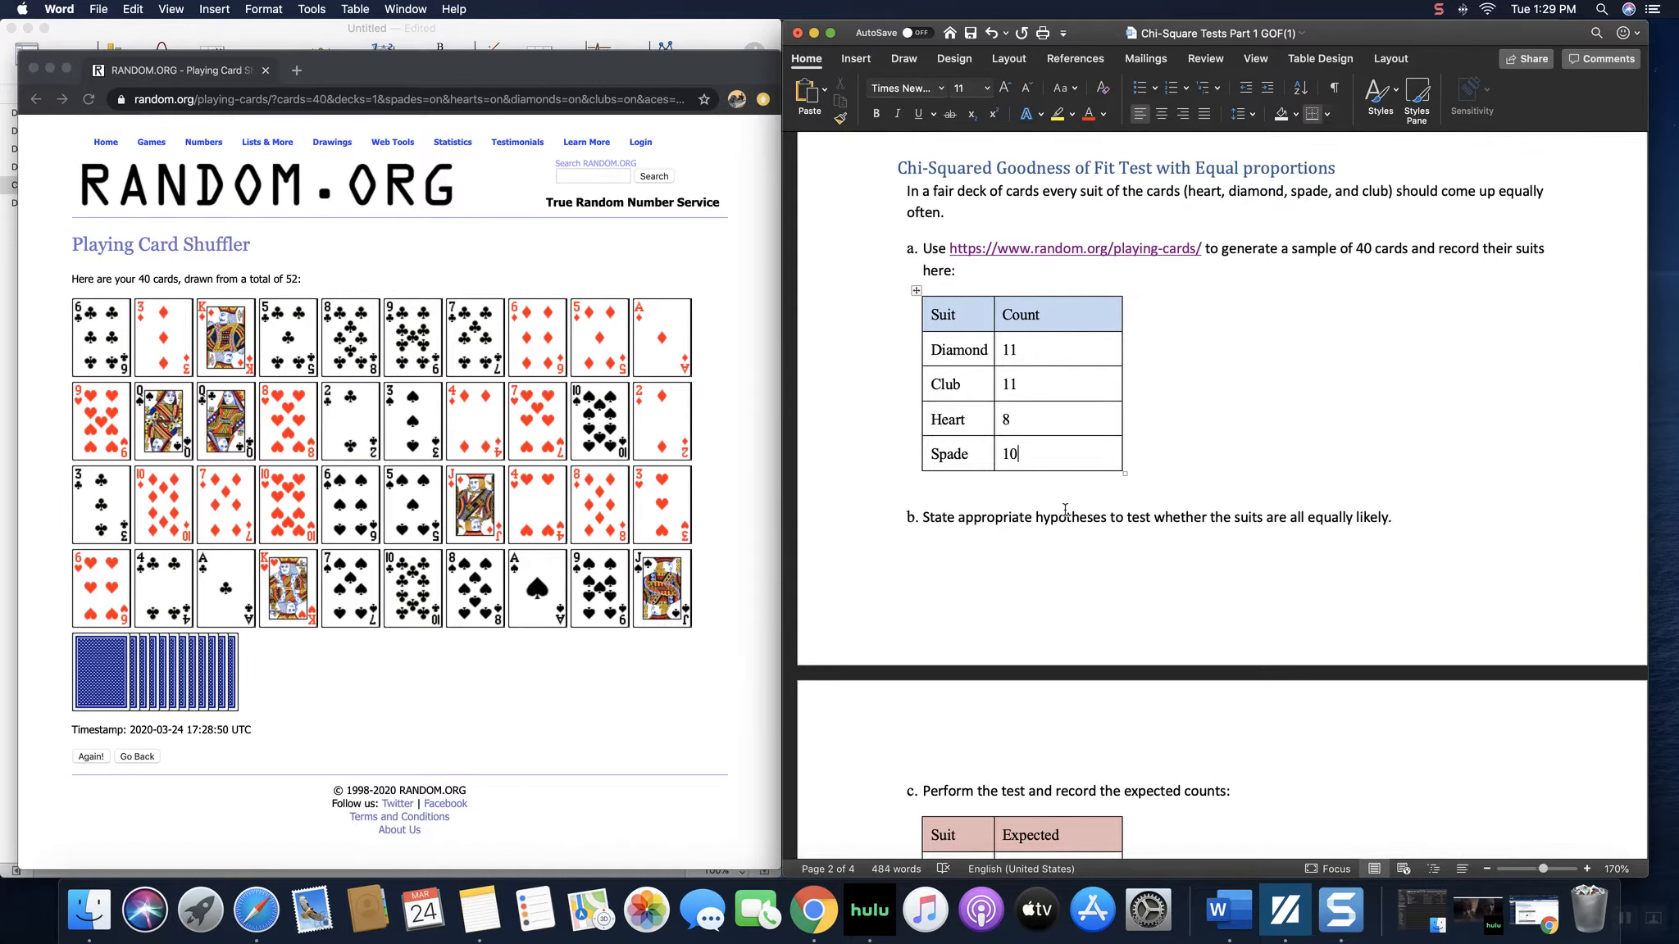
# Insert blank lines between the Count table and question b so that the question starts on the next page.
pyautogui.click(1173, 495)
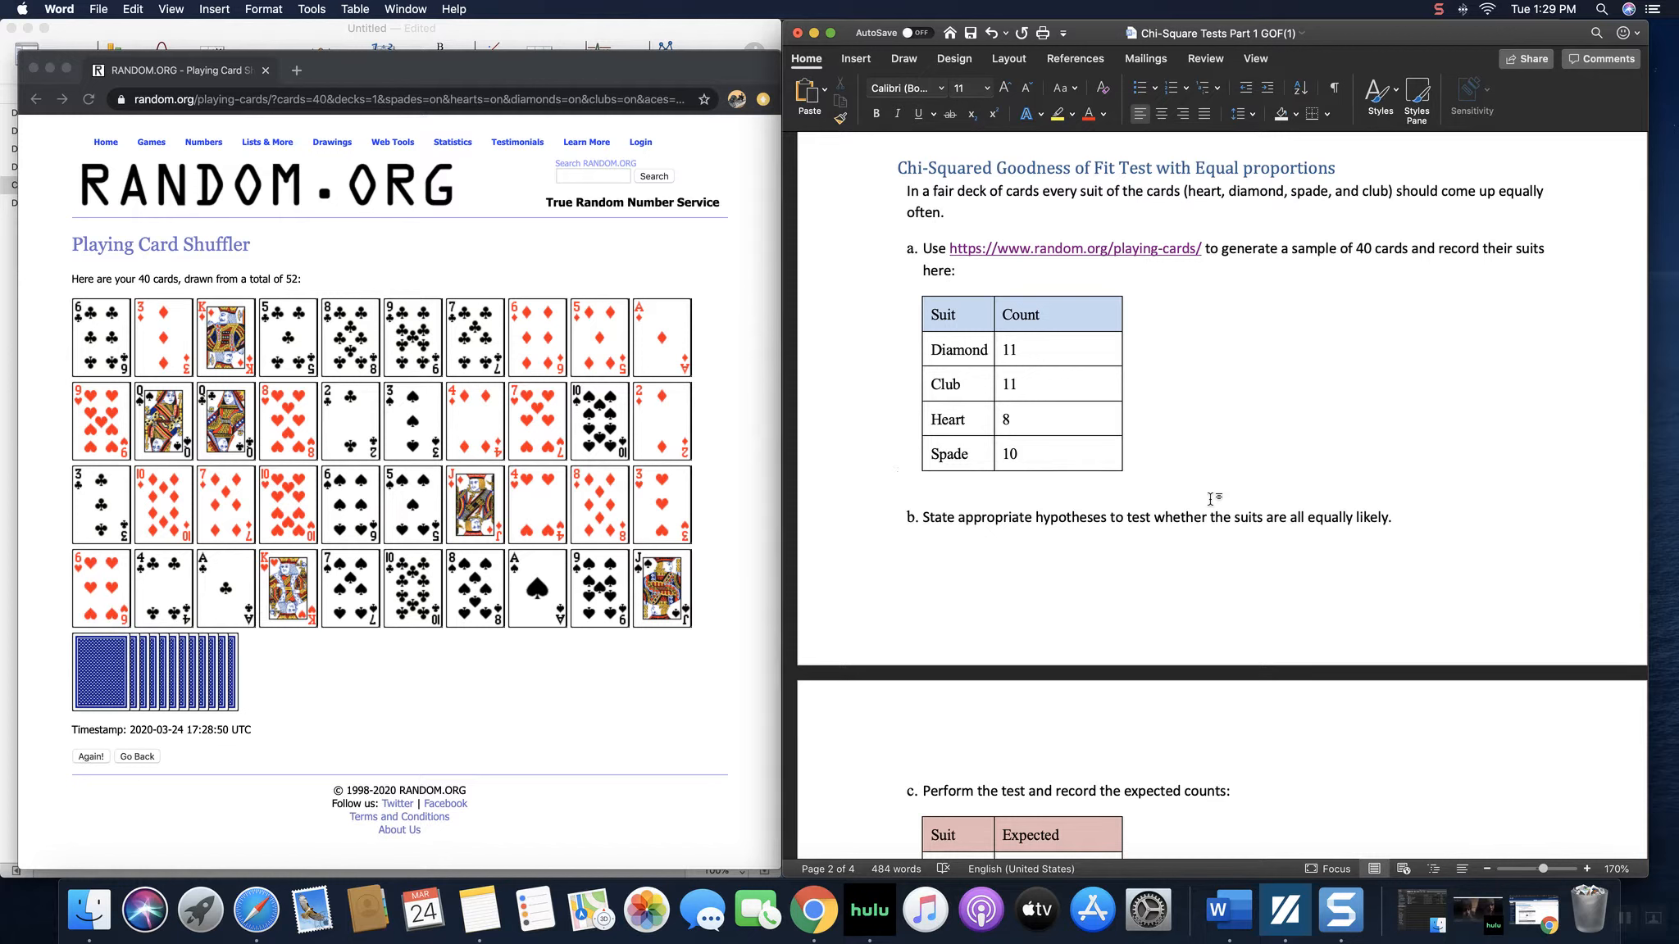
pyautogui.press('Down')
pyautogui.press('Down')
pyautogui.press('Return')
pyautogui.click(1228, 476)
pyautogui.press('Return')
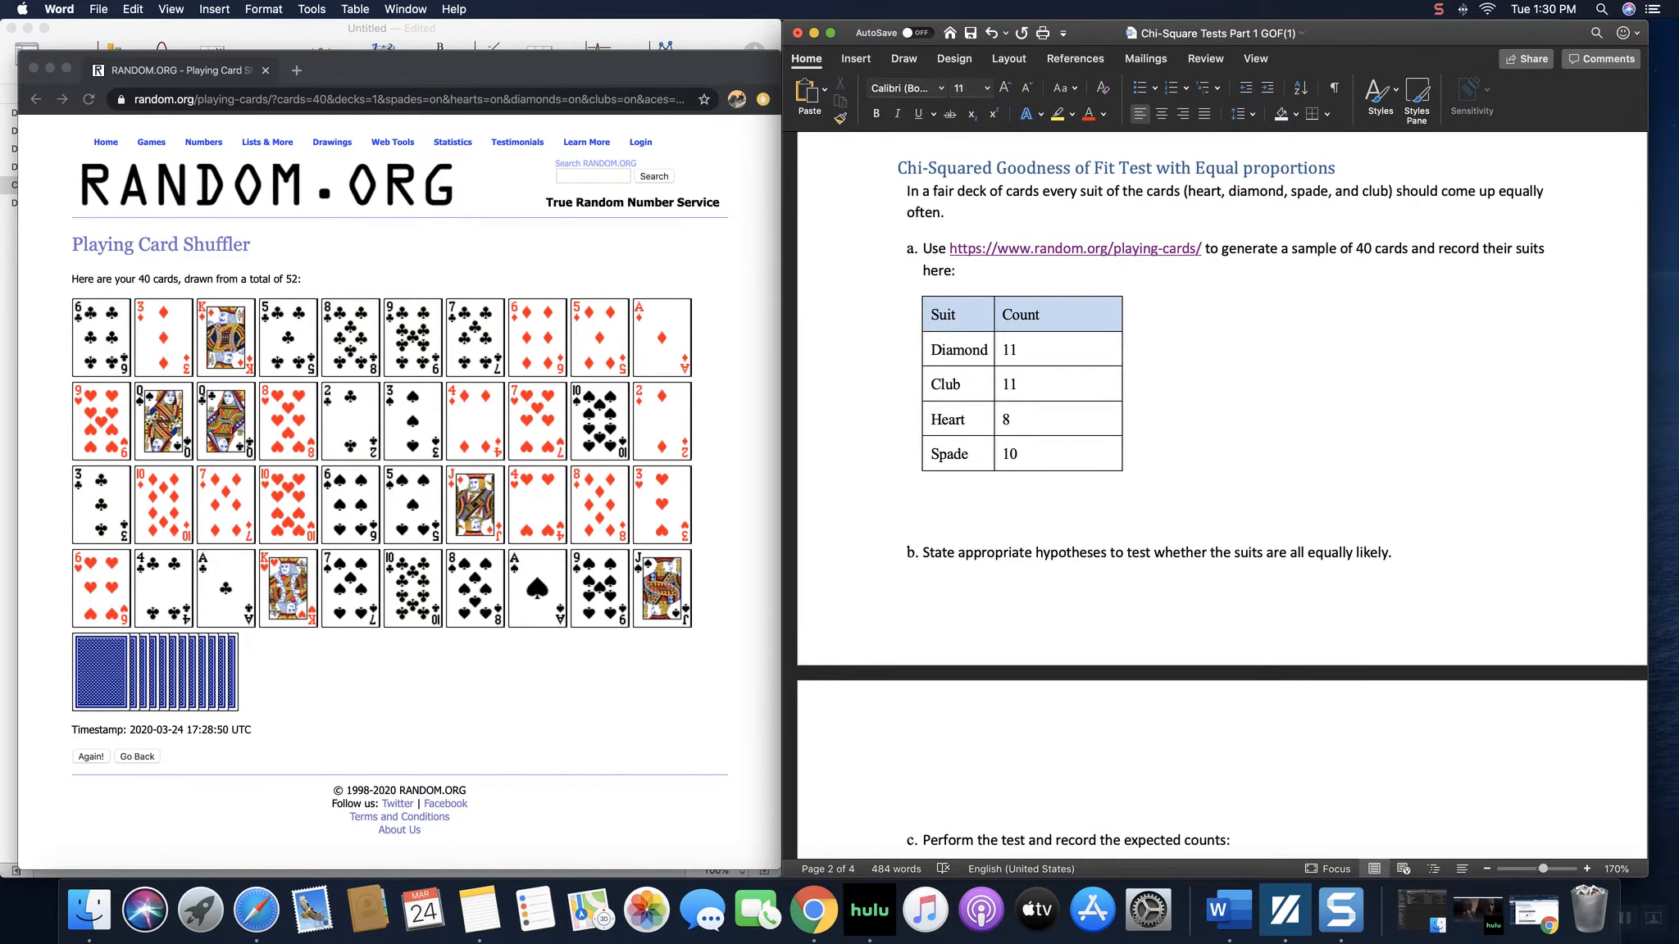
pyautogui.press('Return')
# Write the null hypothesis under question b: "Ho: The suits all have the same proportion of 0.25".
pyautogui.scroll(-4, 1222, 491)
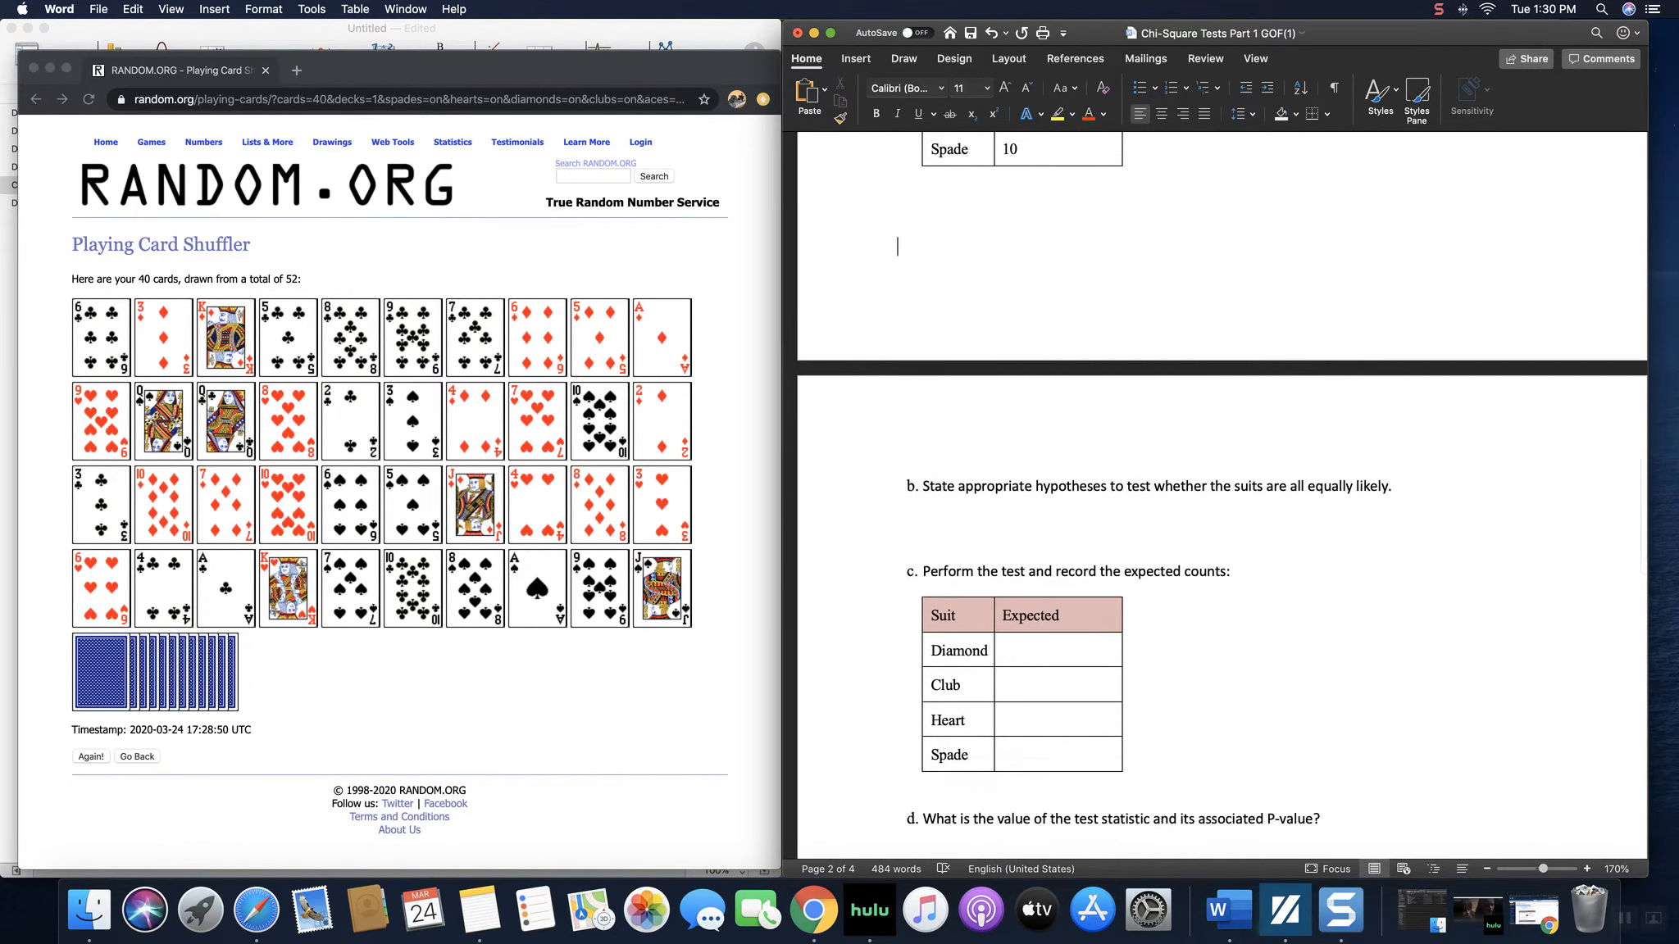
pyautogui.scroll(-1, 993, 491)
pyautogui.click(1022, 492)
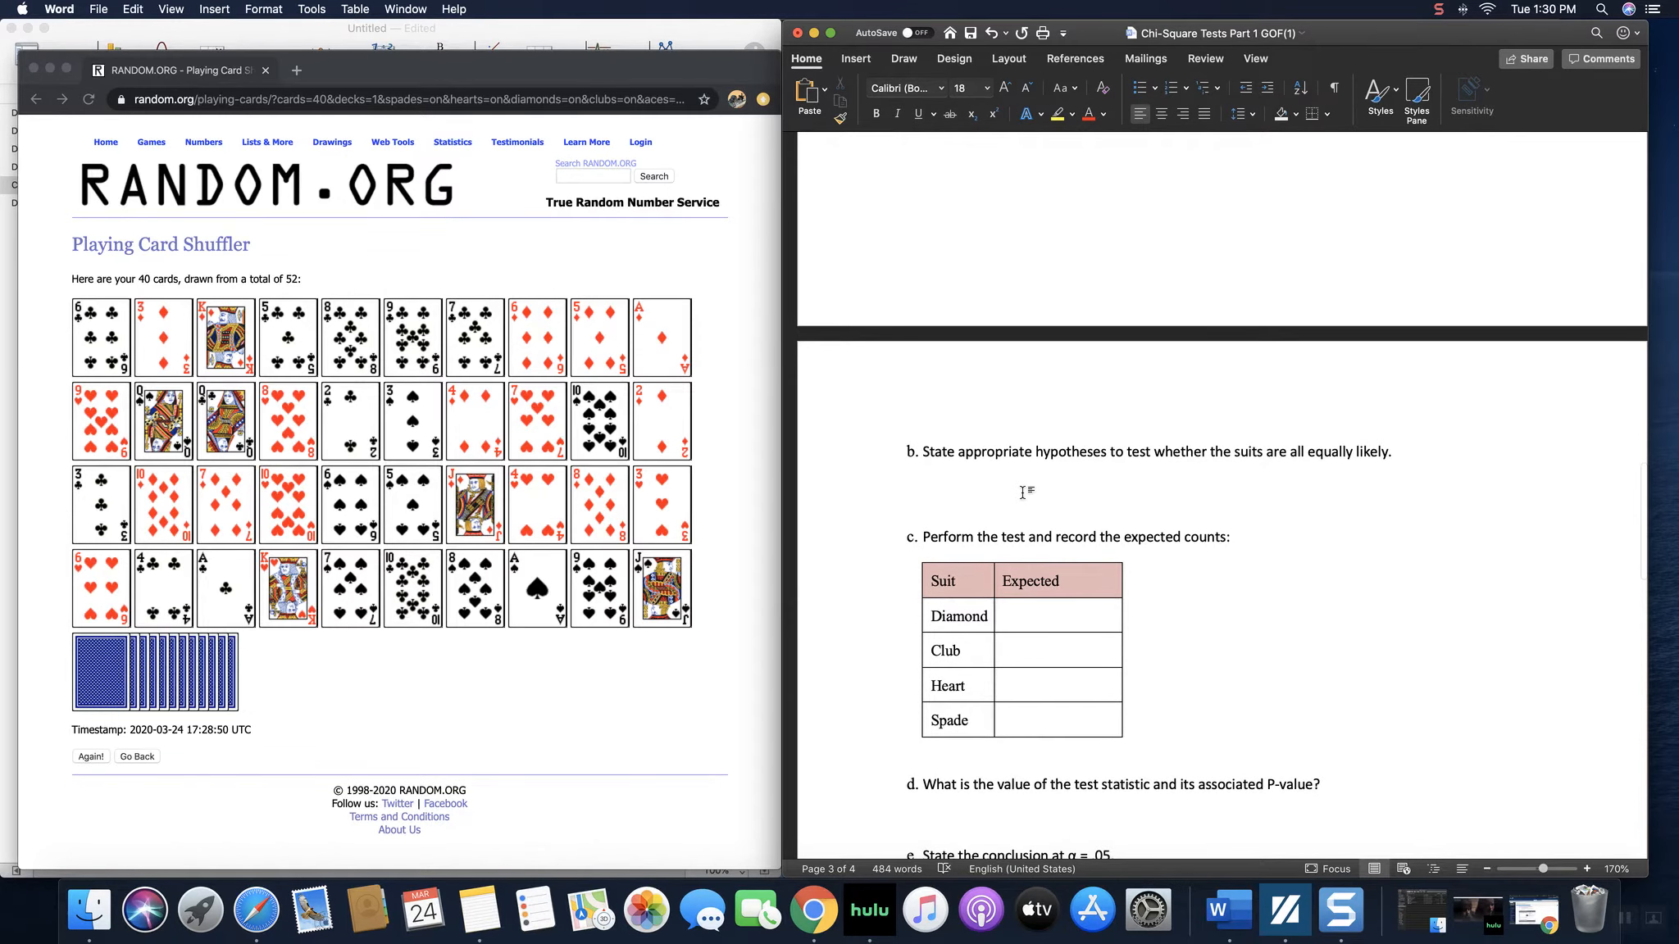
pyautogui.write('Ho: The suits all tha')
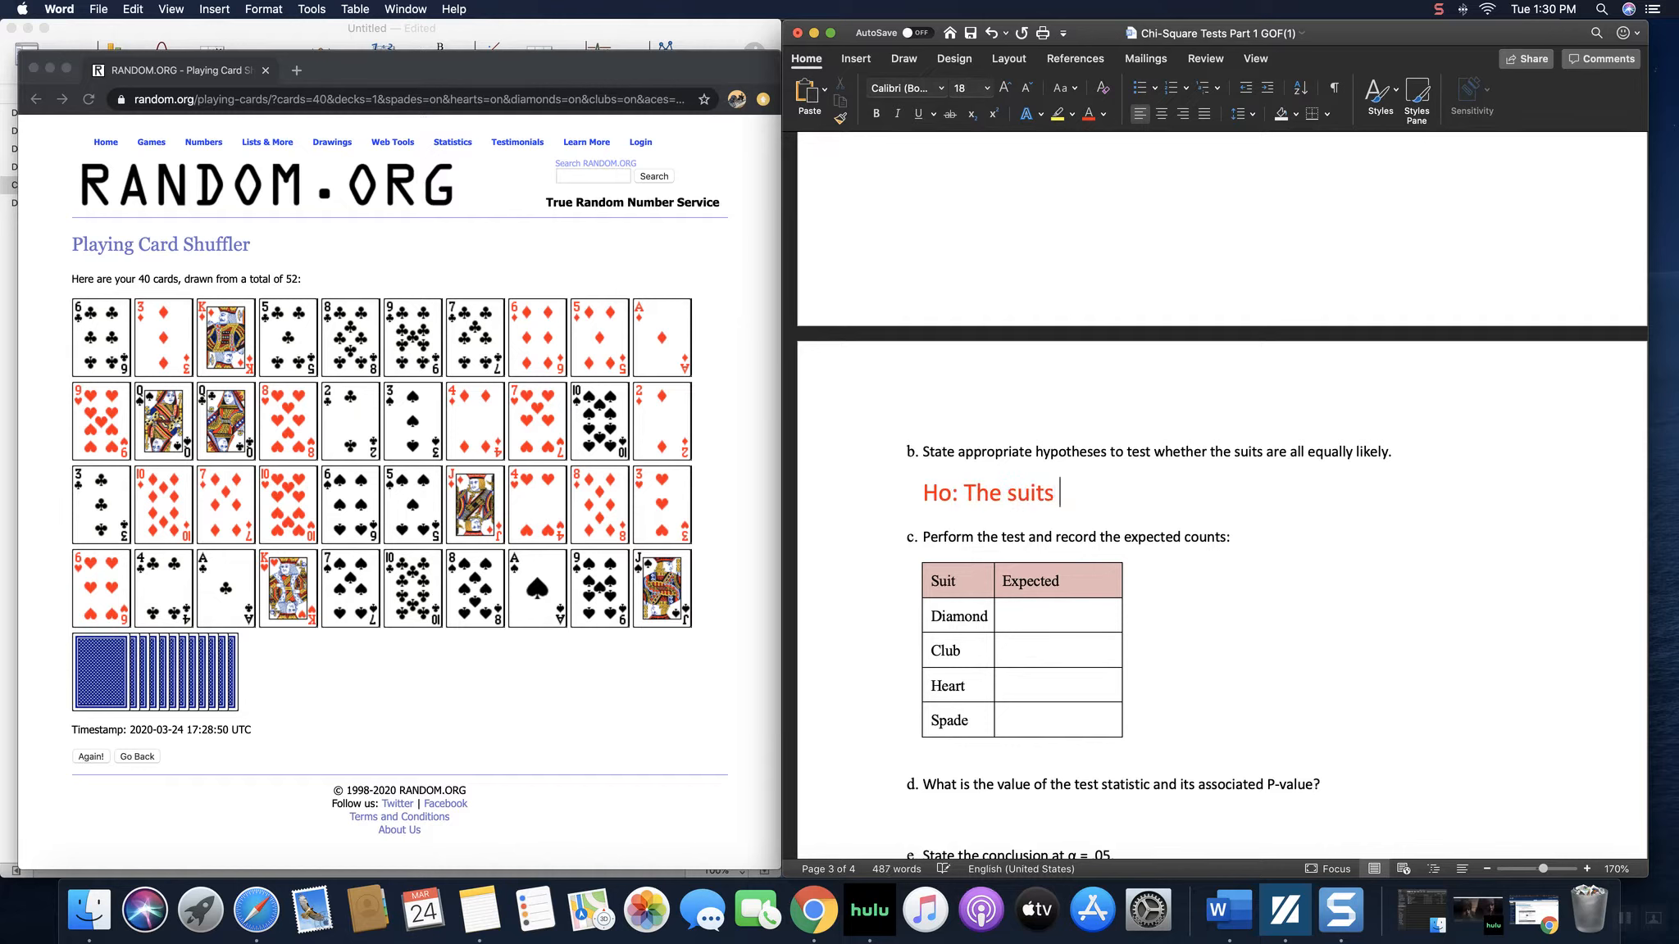
pyautogui.press('BackSpace')
pyautogui.press('BackSpace')
pyautogui.press('BackSpace')
pyautogui.write('hae')
pyautogui.press('BackSpace')
pyautogui.write('ve the samp')
pyautogui.press('BackSpace')
pyautogui.press('BackSpace')
pyautogui.write('me prop')
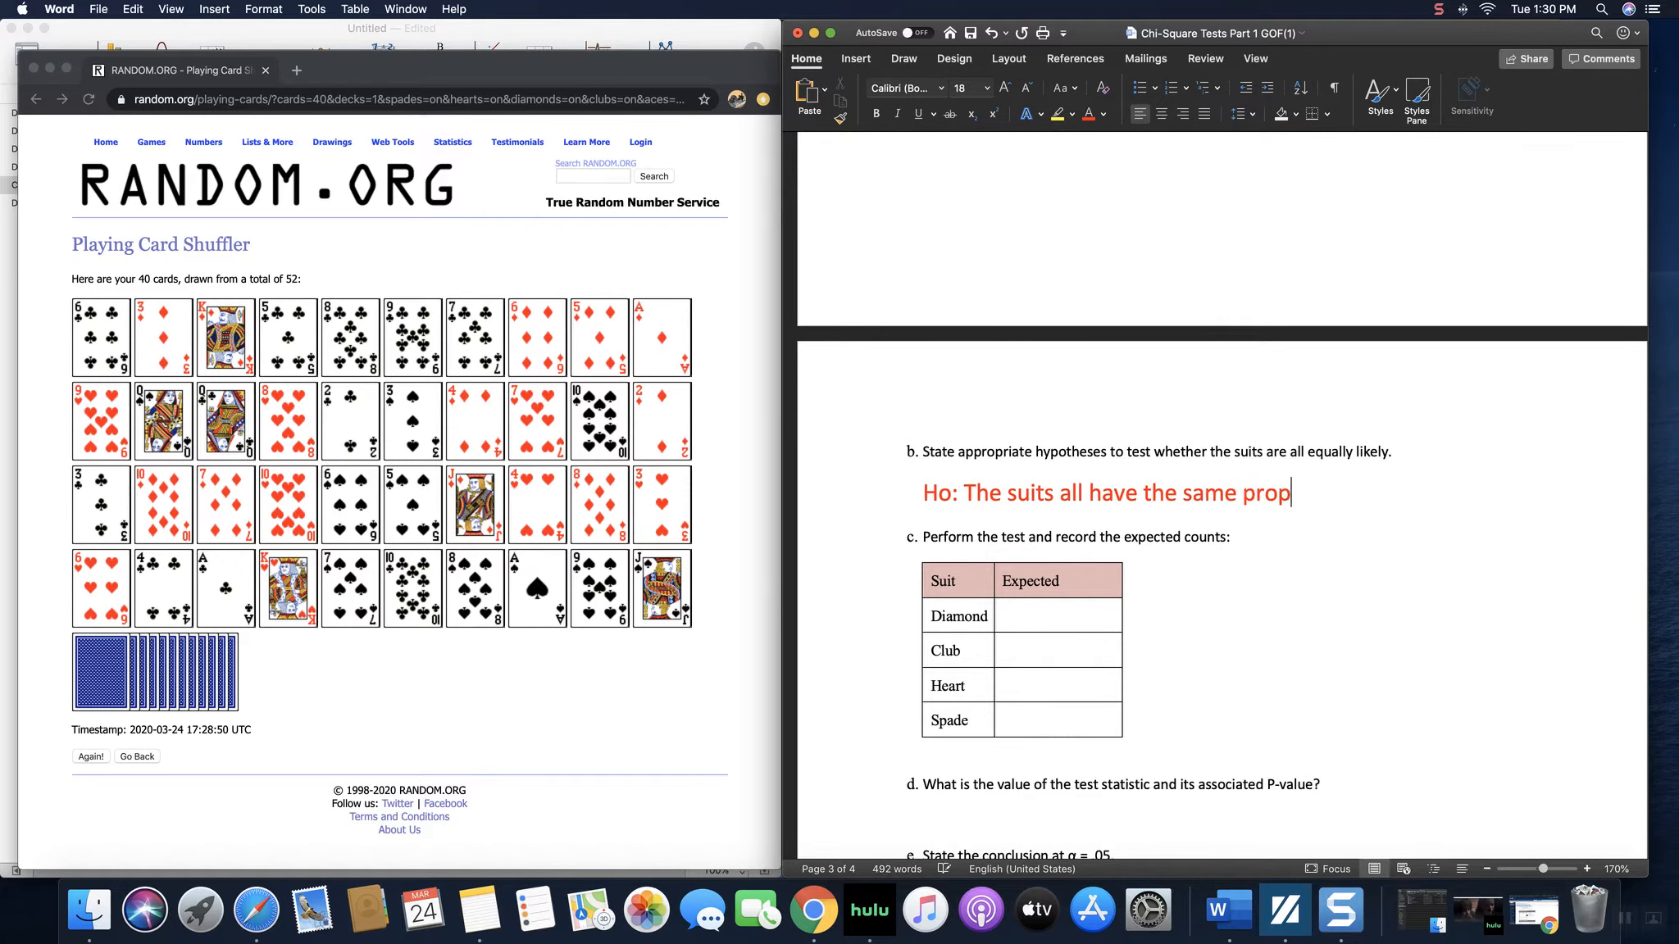
pyautogui.write('ortion of 0.25')
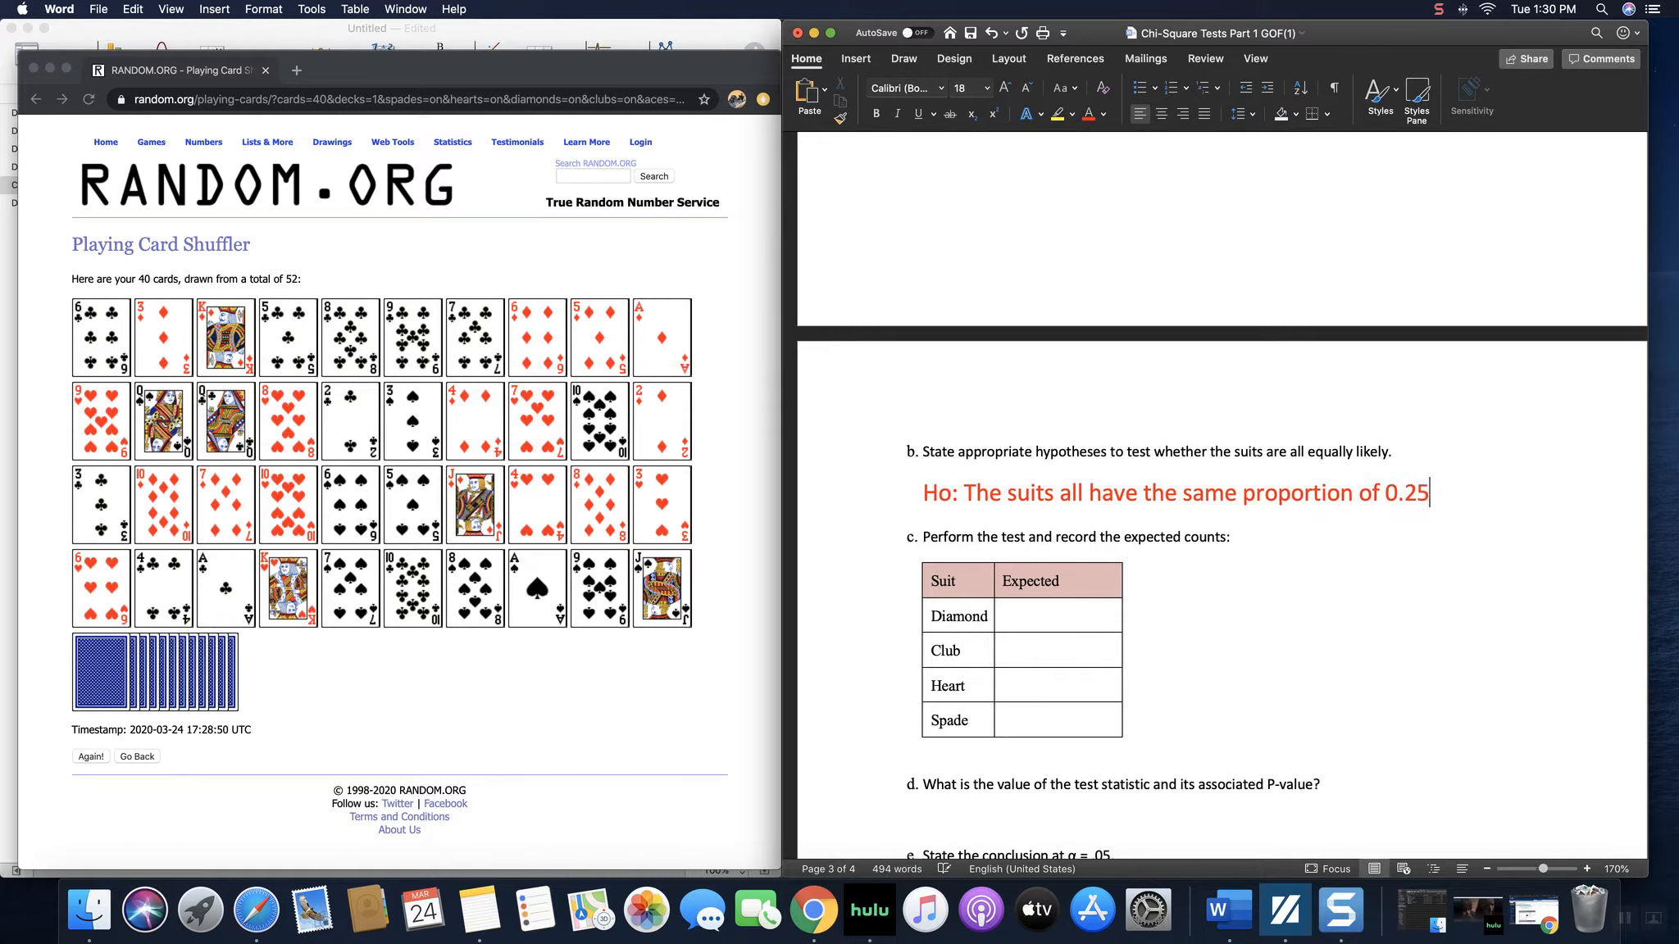
# Add the alternative hypothesis on a new line: "Ha: At least one suit does not have a proportion of 0.25".
pyautogui.press('Return')
pyautogui.write('Ha: at')
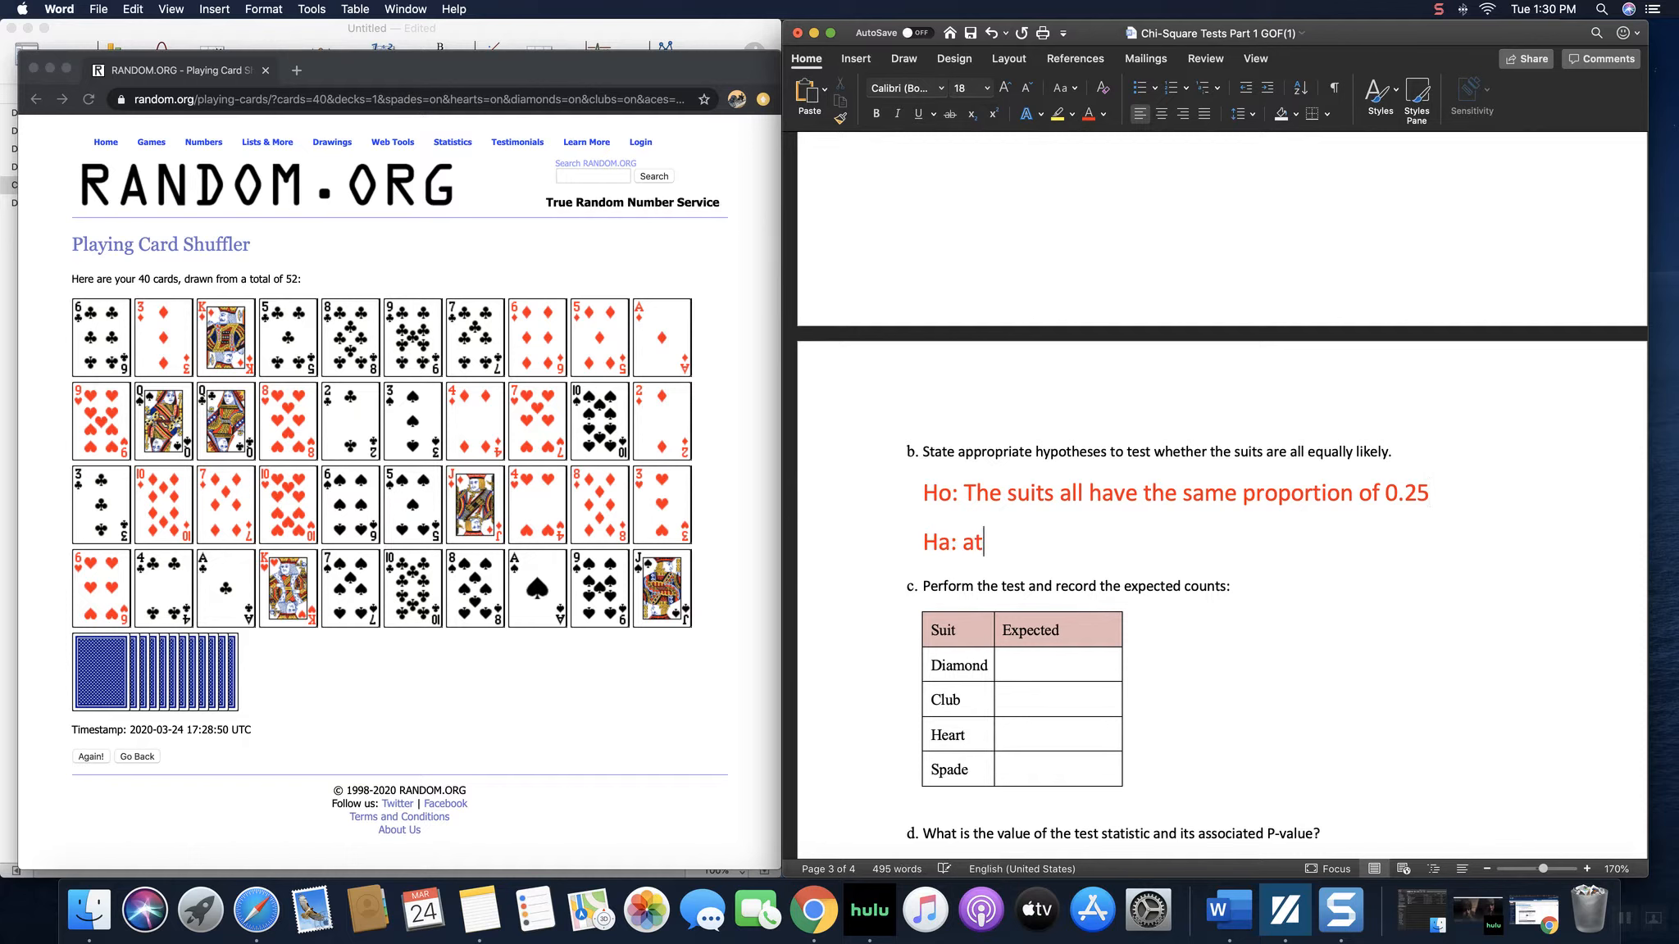
pyautogui.press('BackSpace')
pyautogui.press('BackSpace')
pyautogui.write('At leas t')
pyautogui.press('BackSpace')
pyautogui.press('BackSpace')
pyautogui.write('t o')
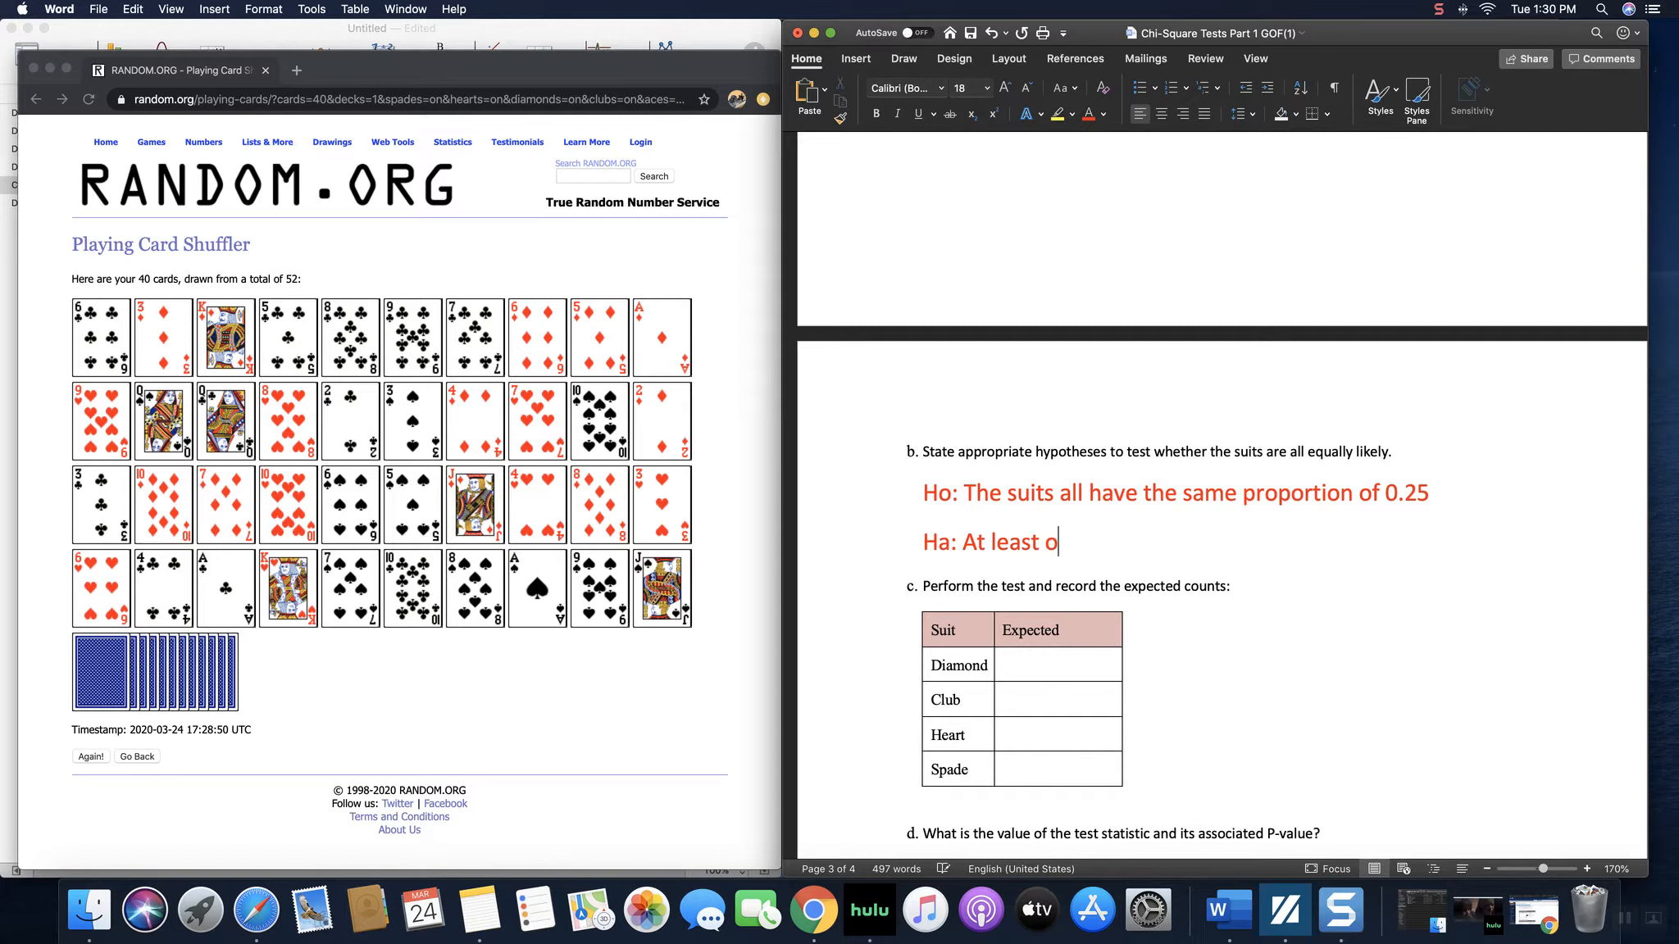
pyautogui.write('ne suit due')
pyautogui.press('BackSpace')
pyautogui.write('oe')
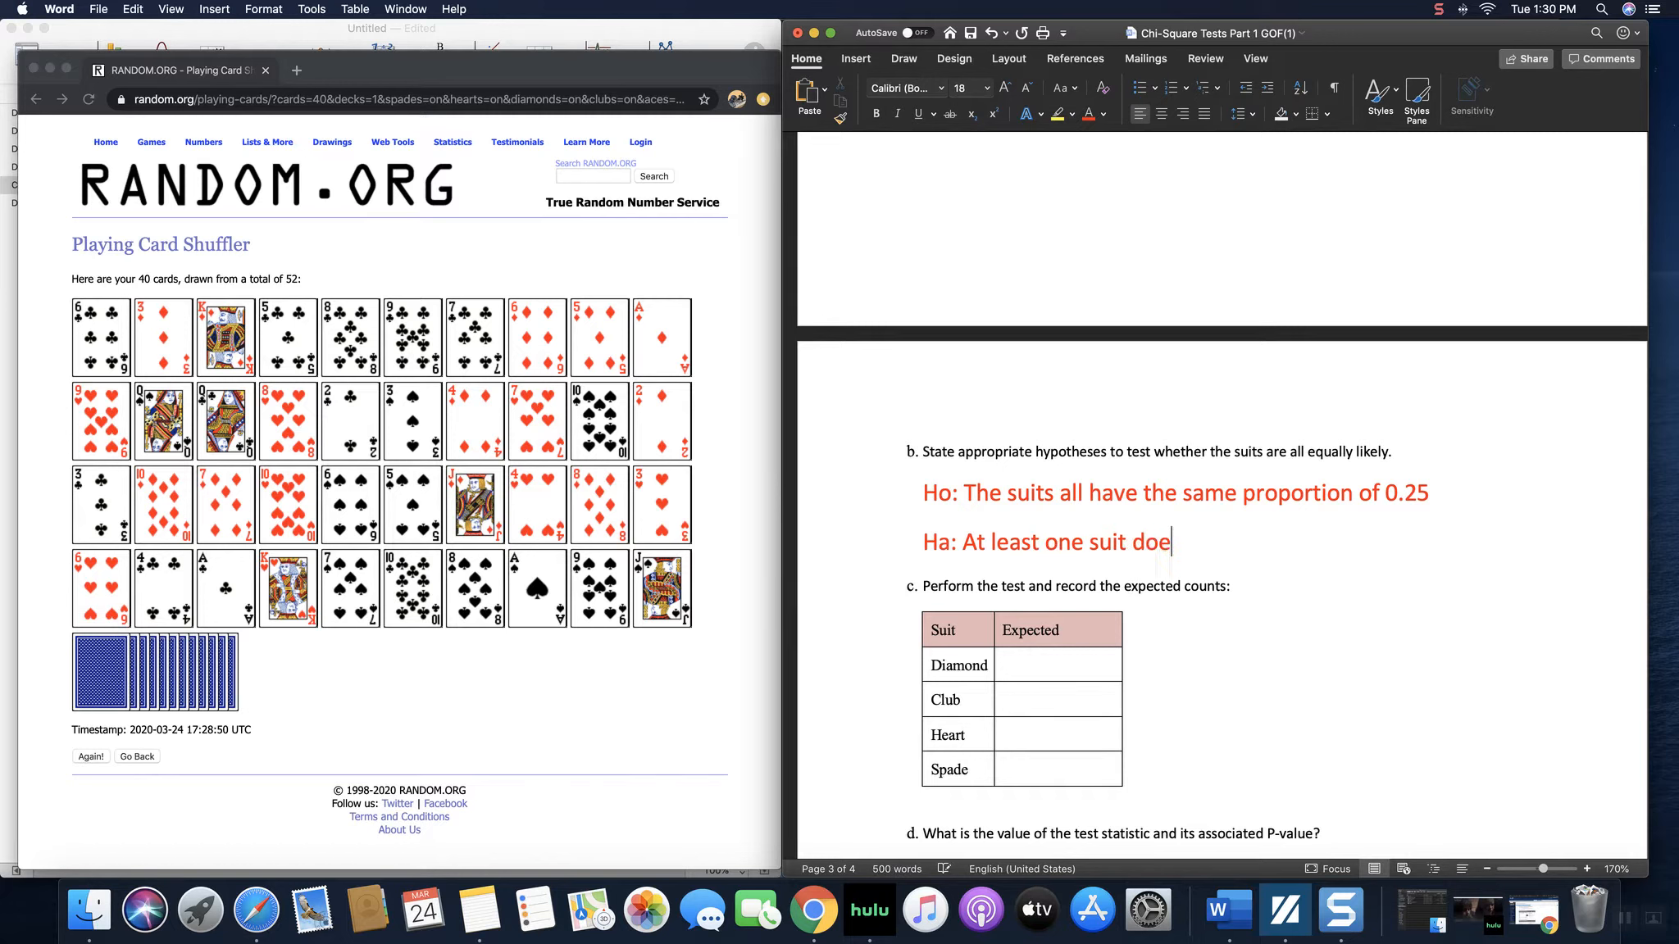
pyautogui.write('s not have a')
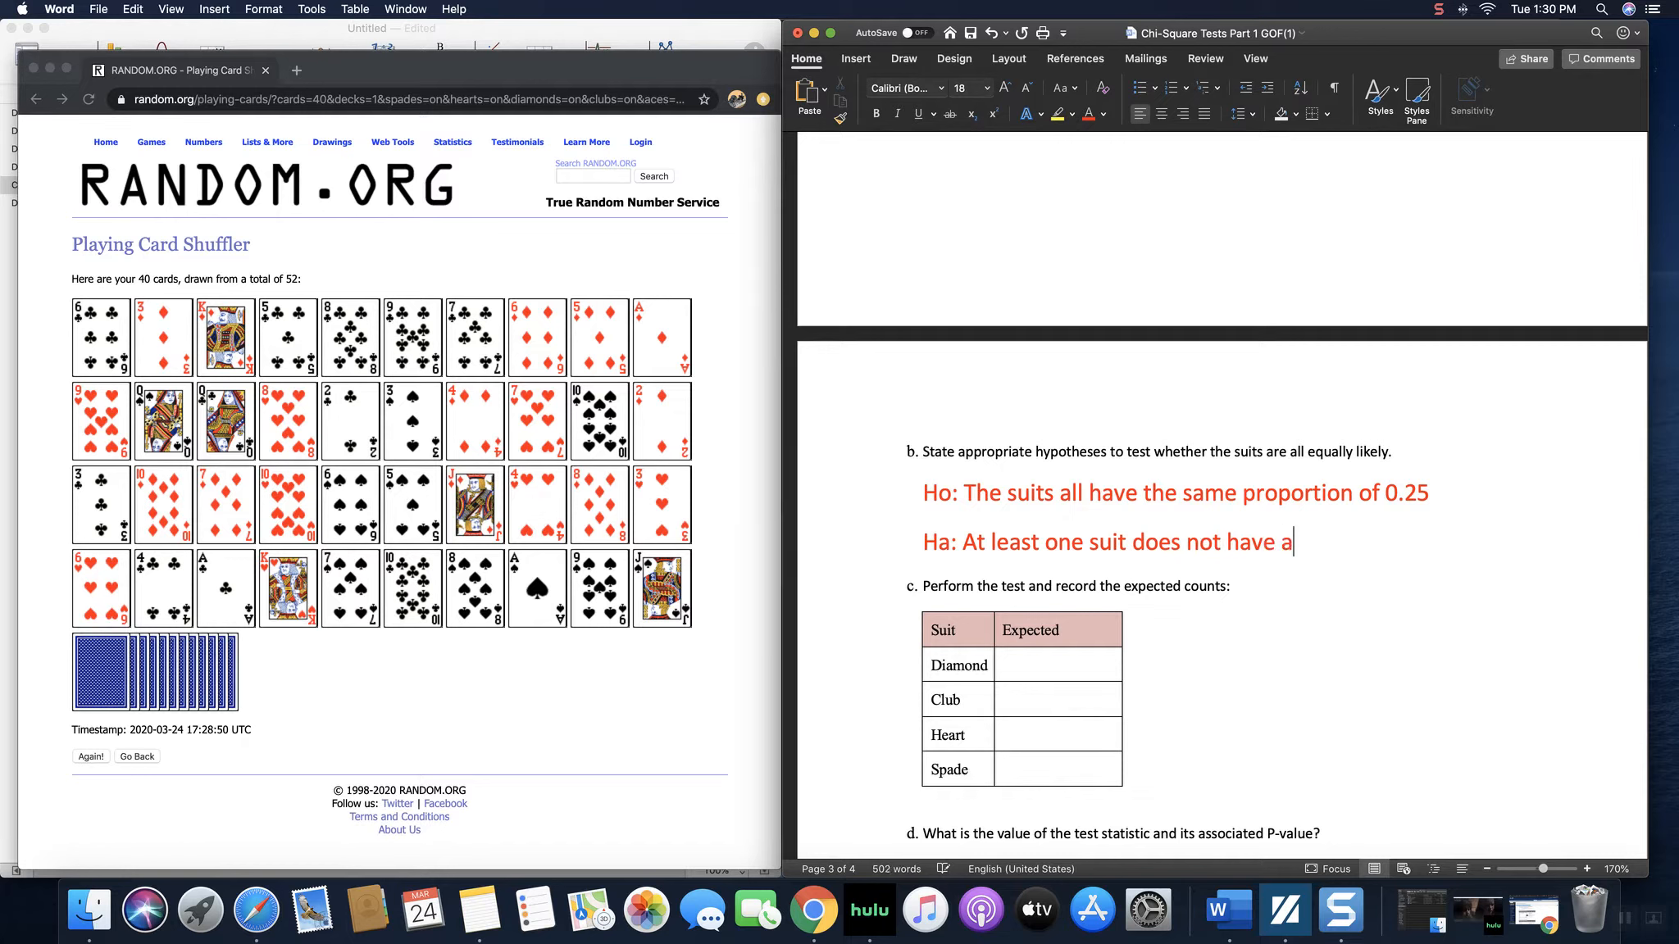
pyautogui.write(' proportion og')
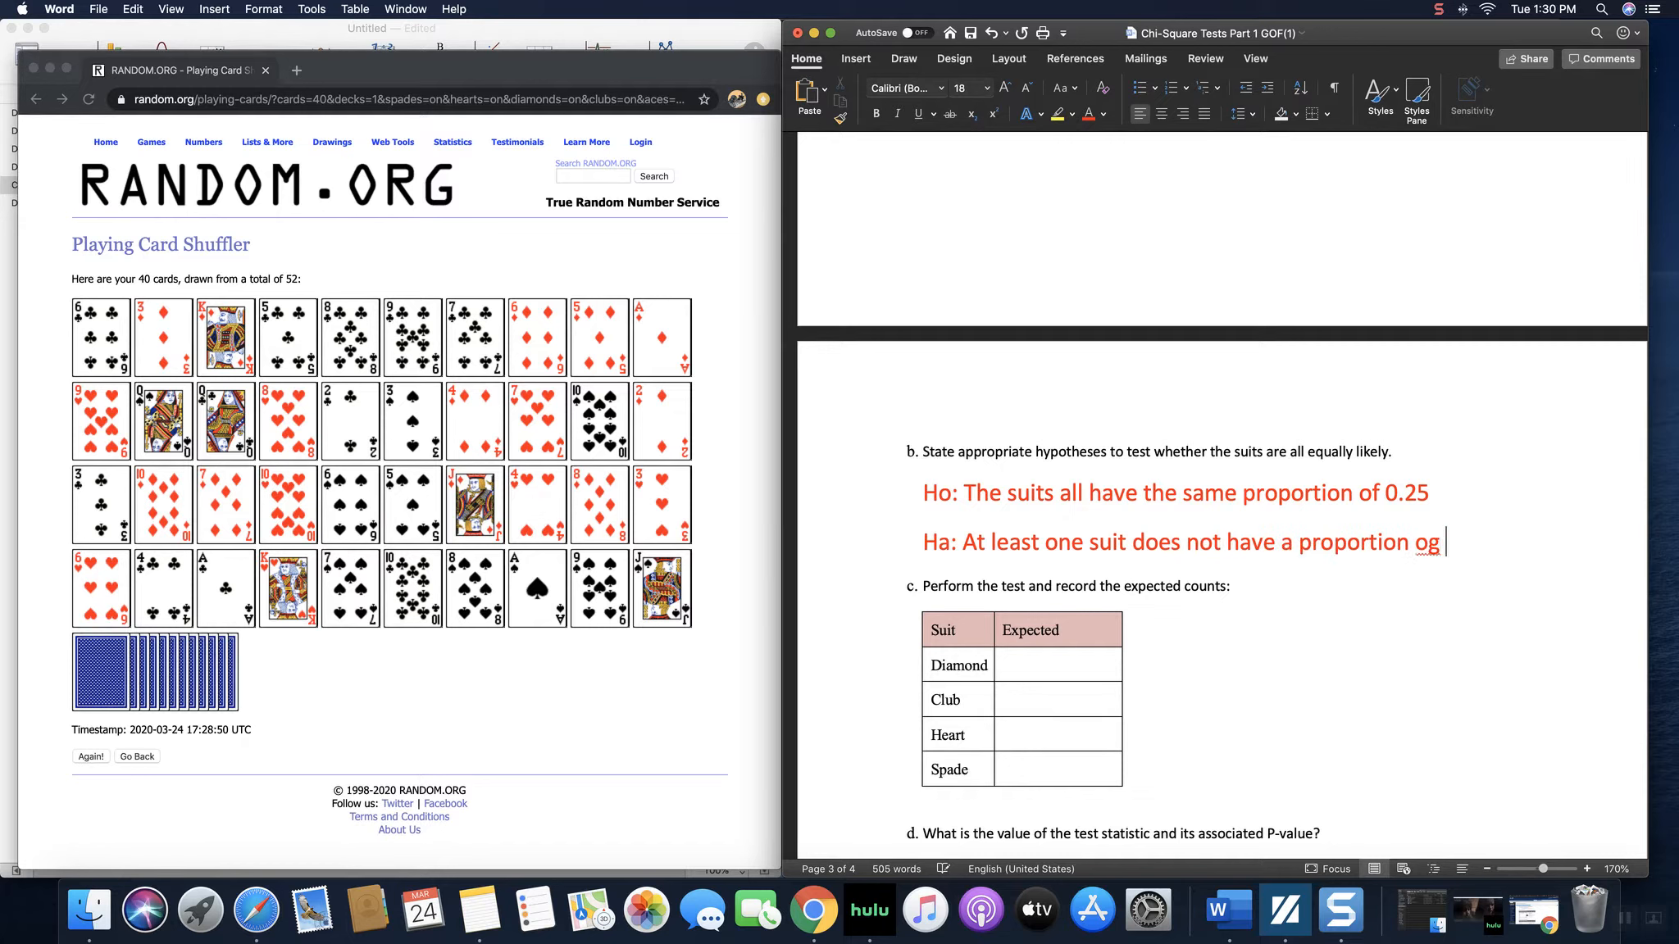
pyautogui.press('BackSpace')
pyautogui.write('f0.25')
pyautogui.press('Left')
pyautogui.press('Left')
# Fill the Expected table under question c with 10 for Diamond, Club, Heart and Spade.
pyautogui.scroll(-1, 1245, 521)
pyautogui.scroll(5, 1250, 519)
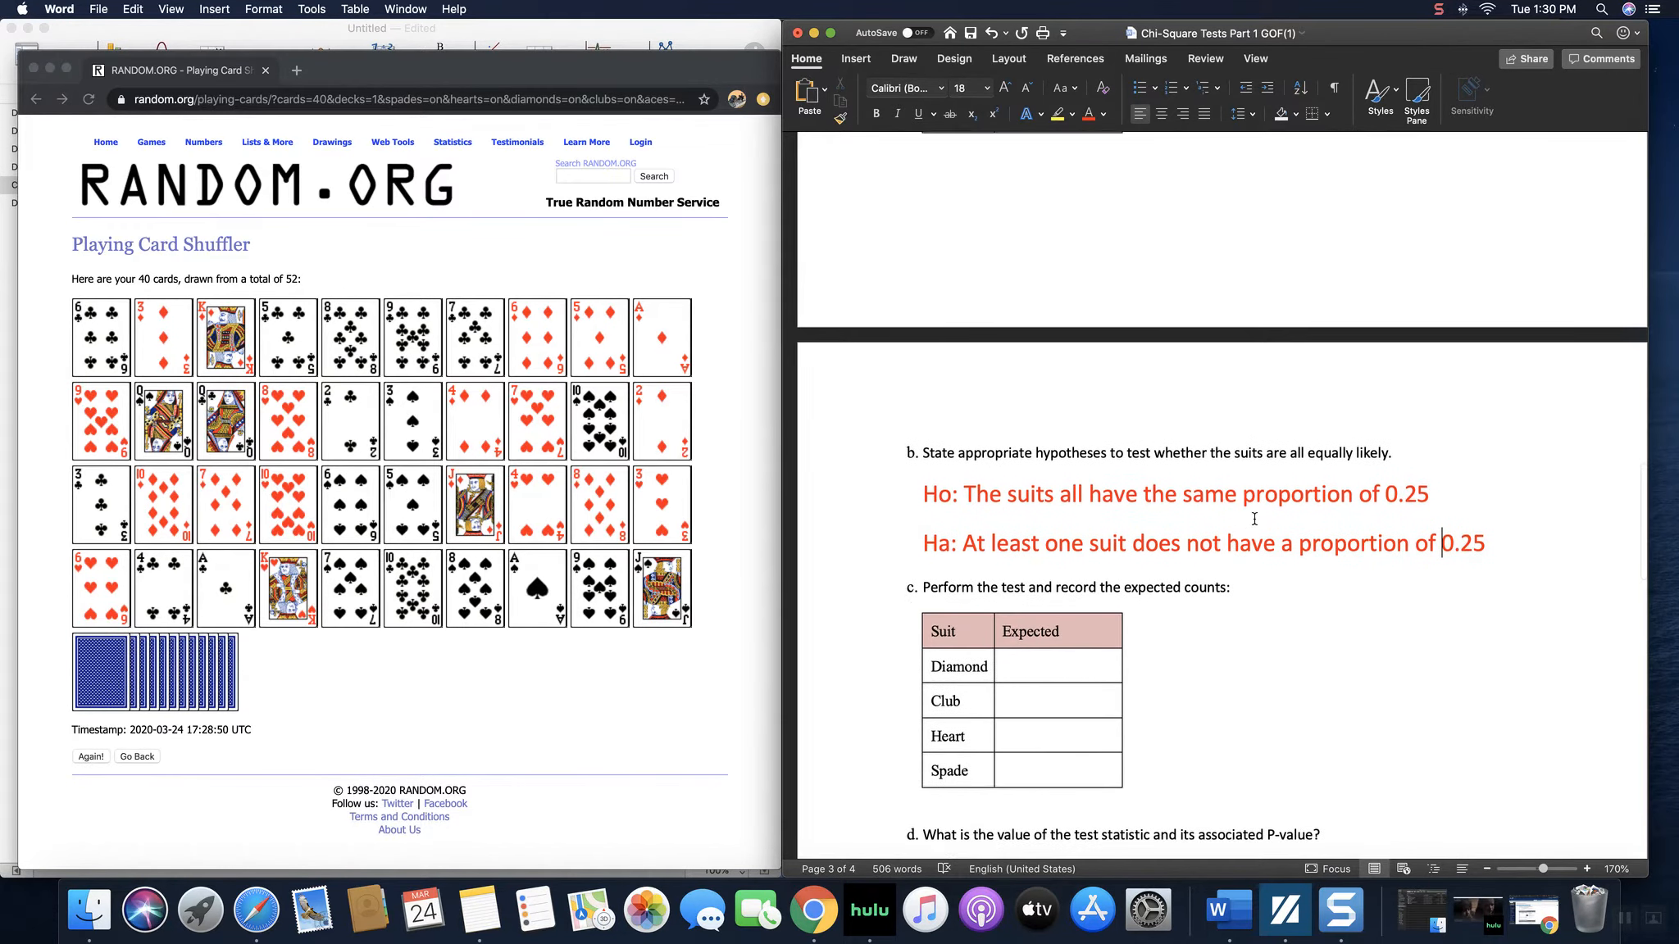
pyautogui.scroll(2, 1255, 518)
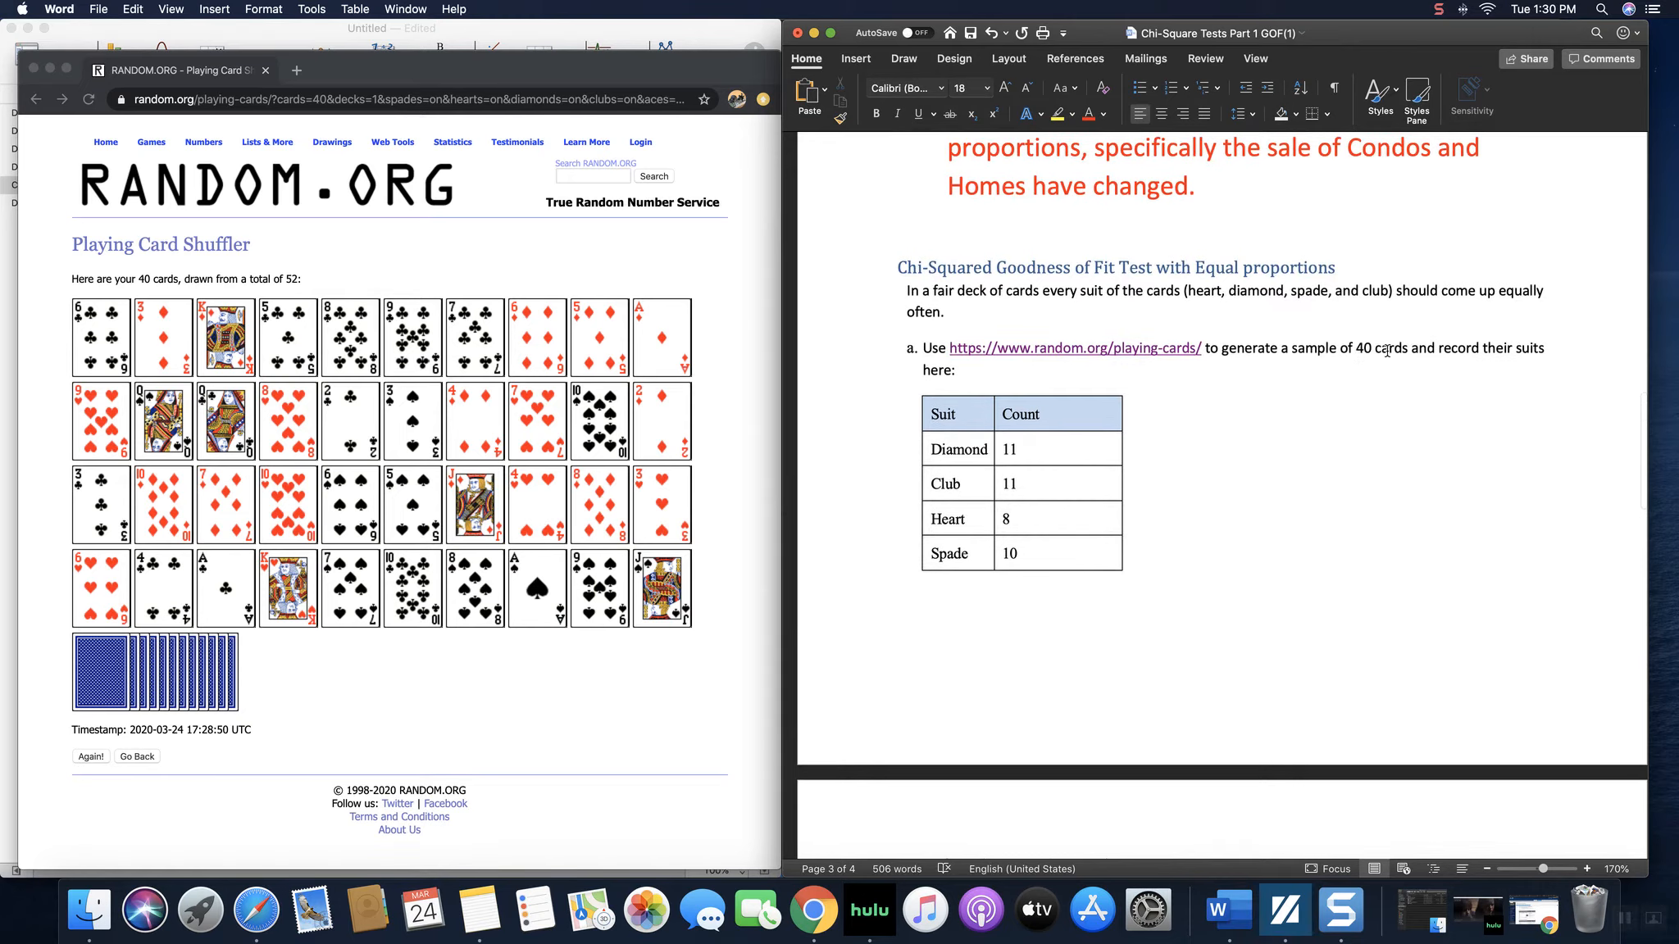
pyautogui.scroll(-5, 1389, 358)
pyautogui.scroll(-2, 1327, 458)
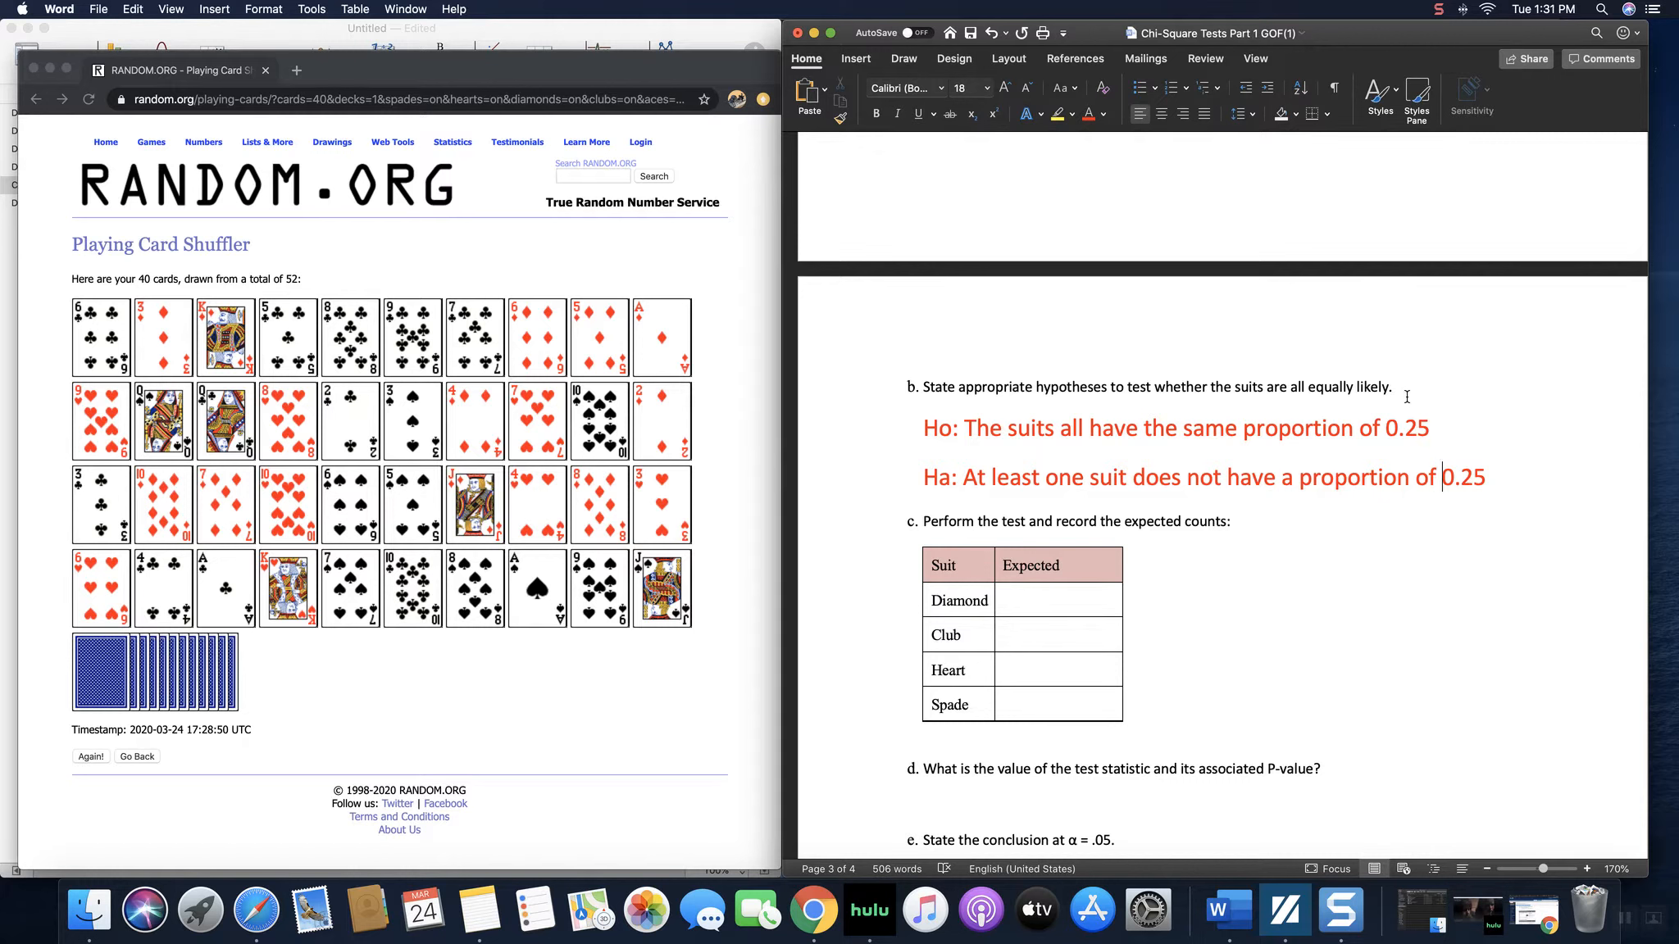
pyautogui.click(1066, 601)
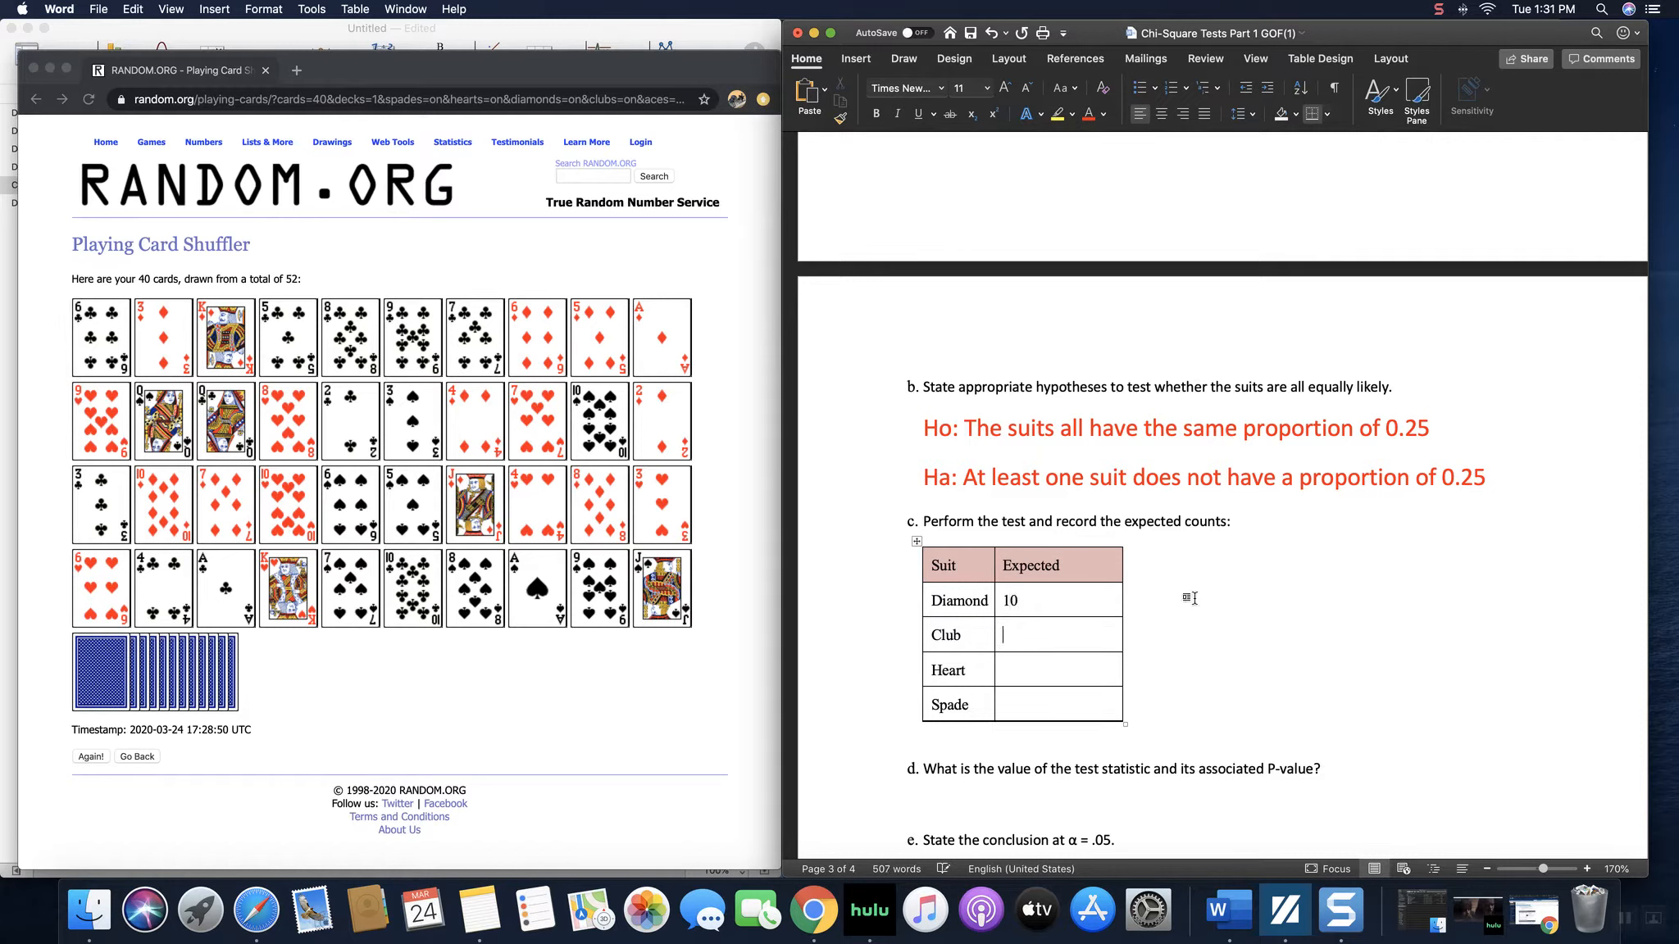
pyautogui.write('1010')
# Minimize the browser, switch to Minitab Express and name column C8 "suits" and column C9 "counts".
pyautogui.click(412, 76)
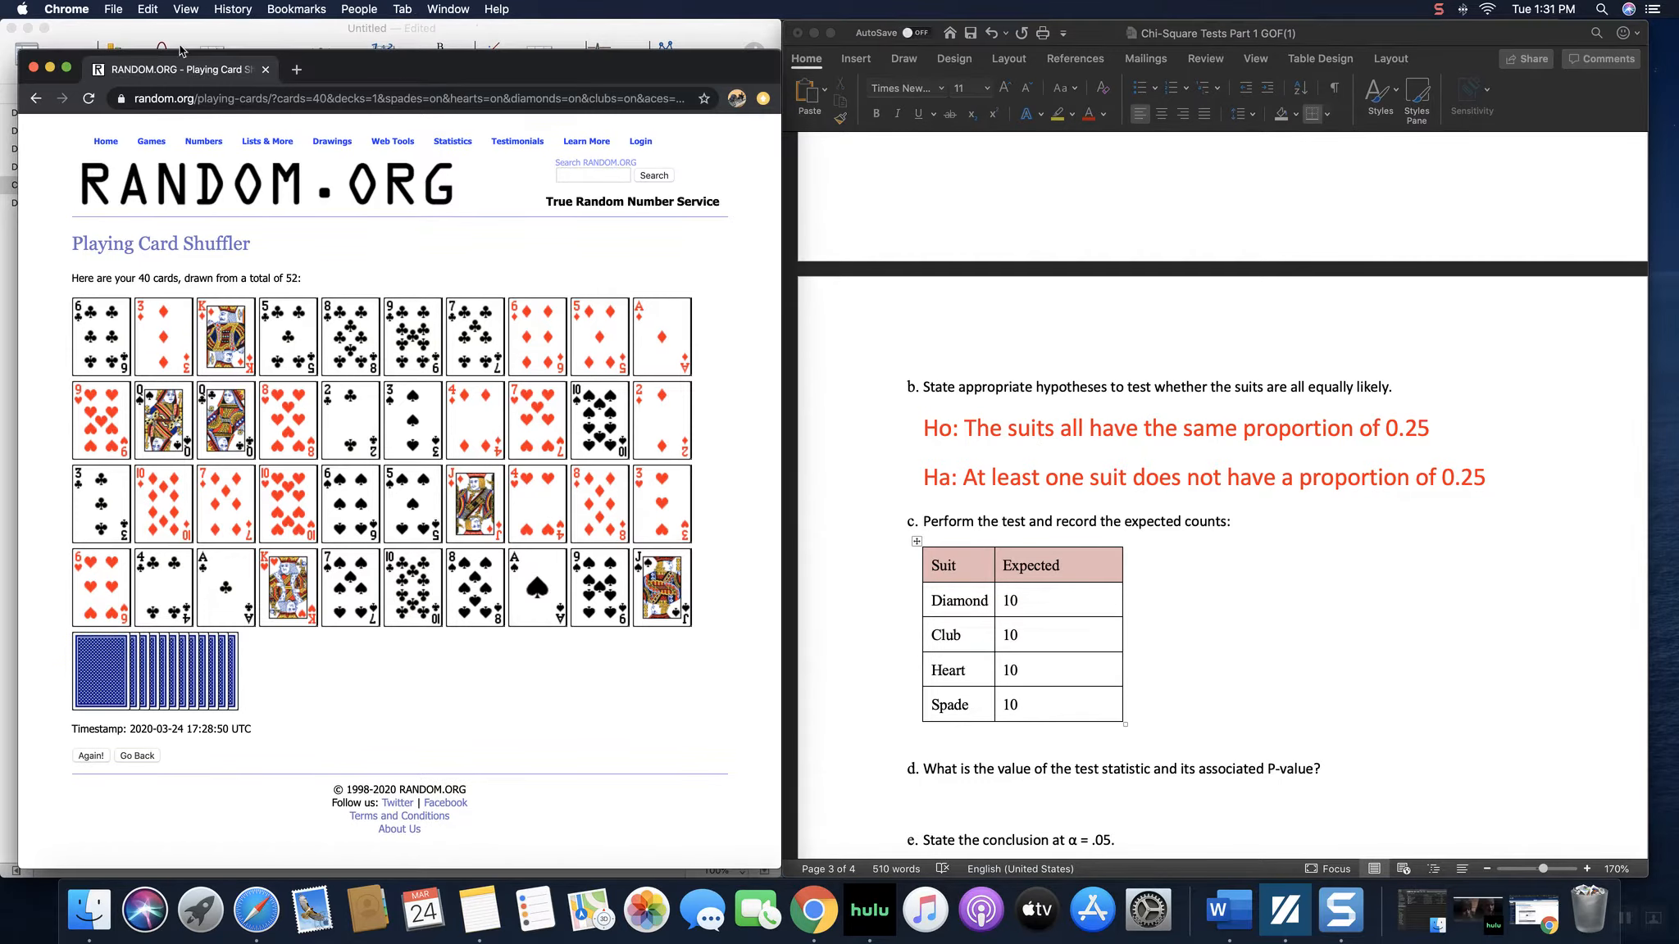
pyautogui.click(50, 68)
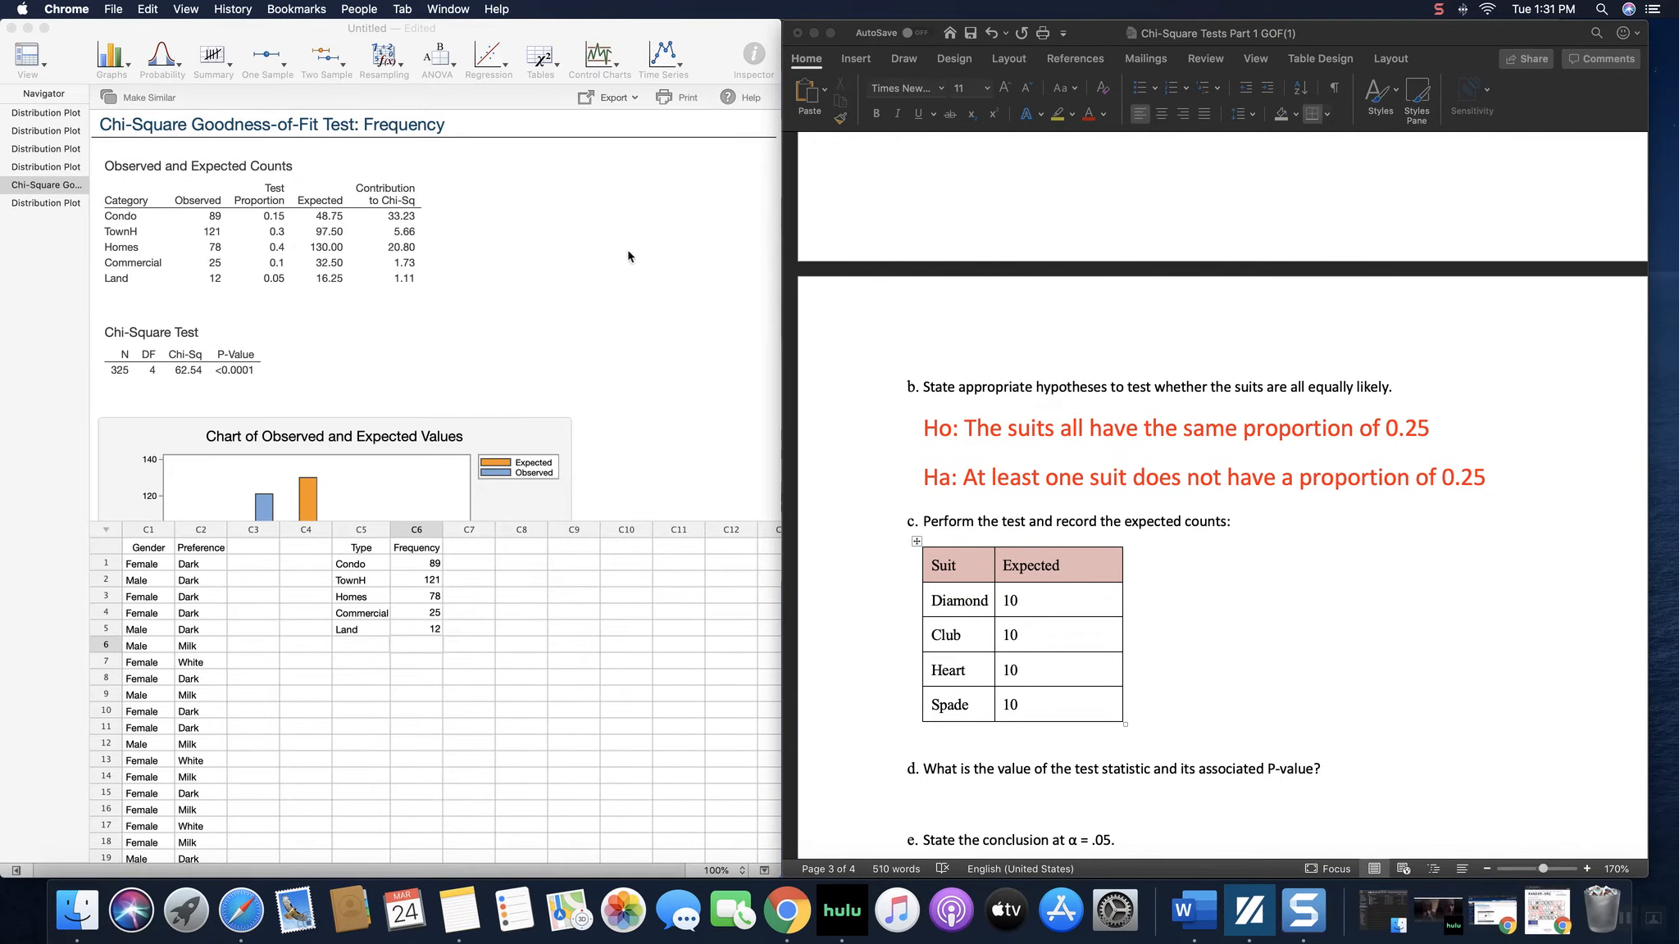
pyautogui.click(534, 548)
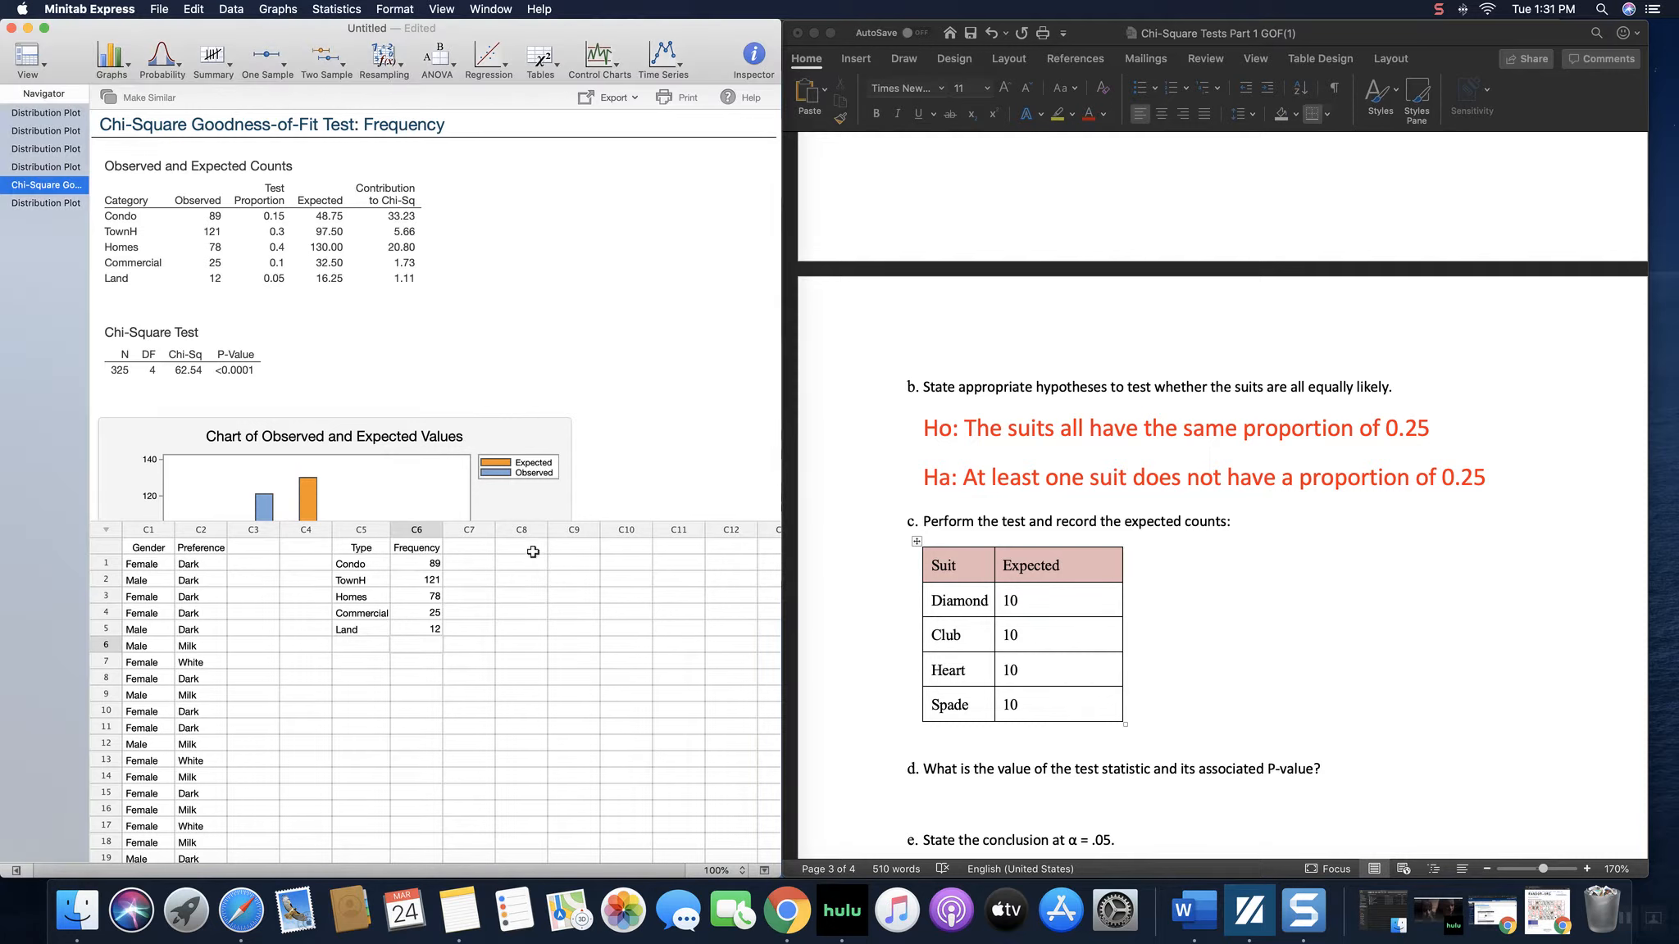
pyautogui.click(534, 548)
pyautogui.write('sui')
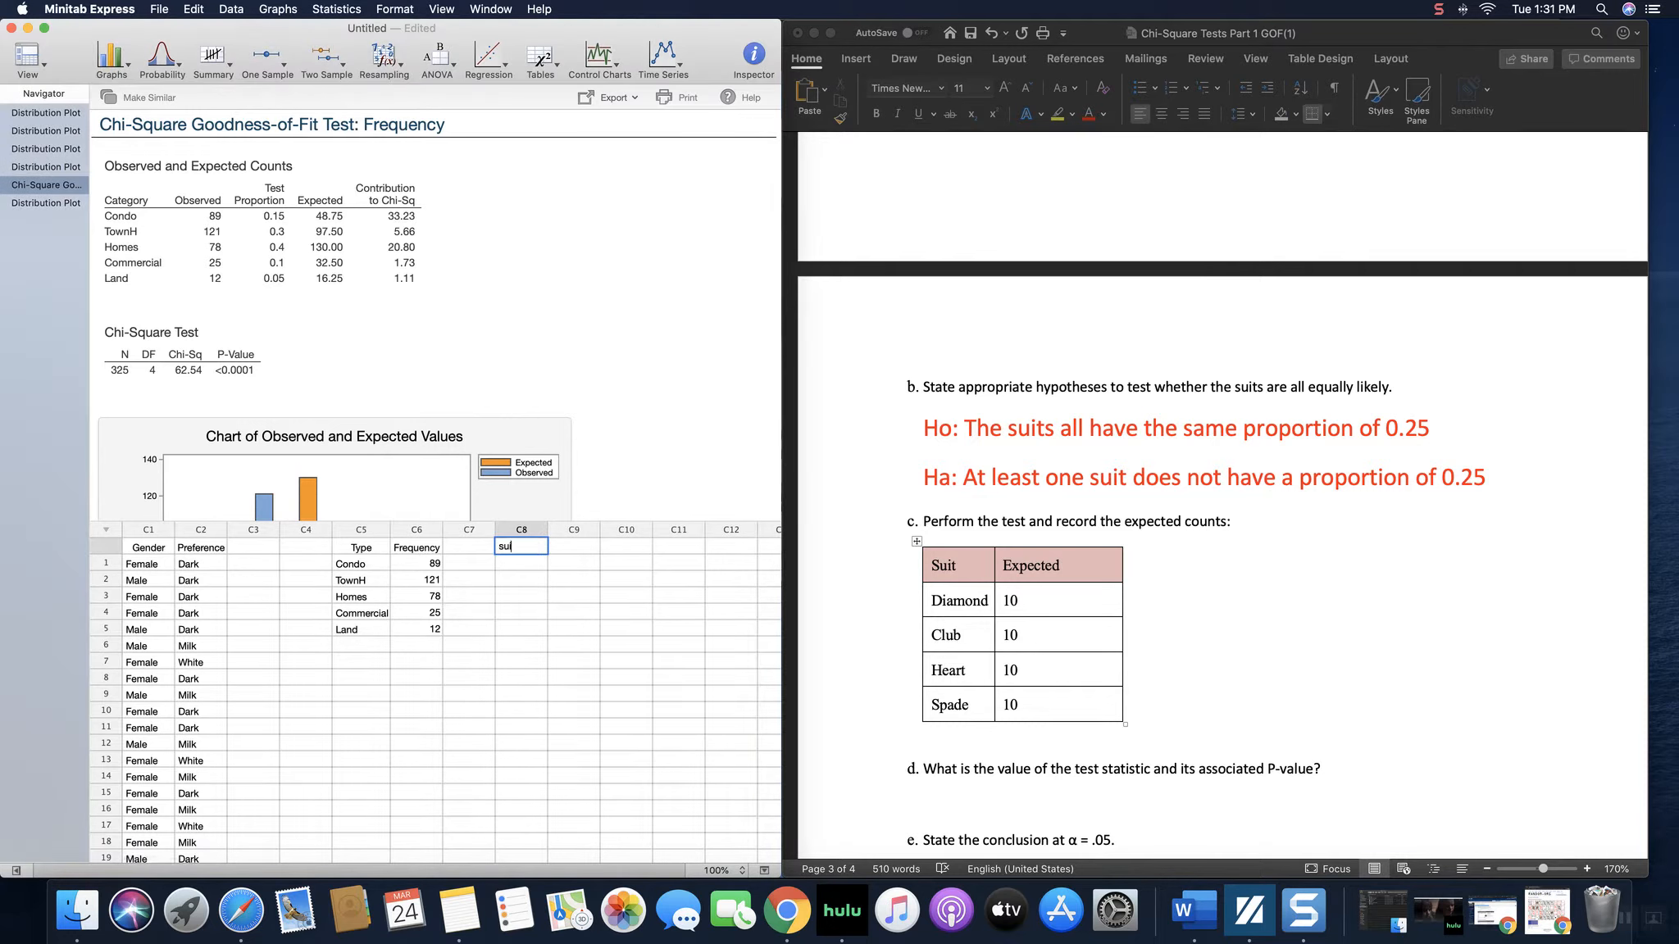
pyautogui.write('ts')
pyautogui.press('Tab')
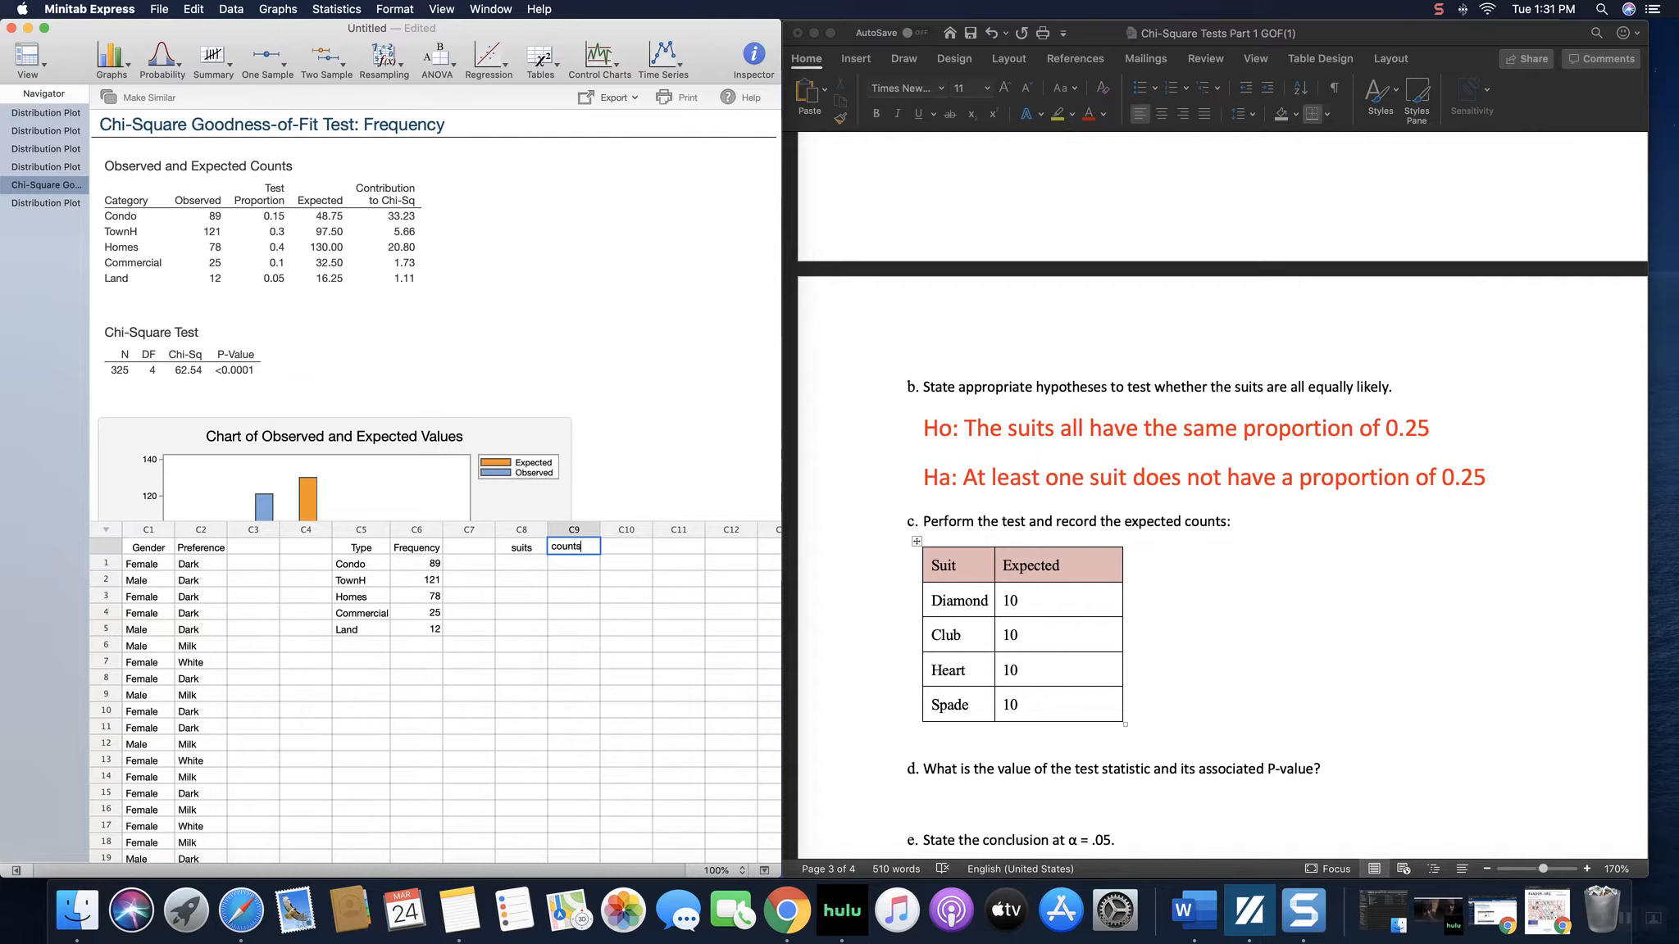
pyautogui.press('Return')
# List Diamond, Club, Heart and Spade in rows 1 to 4 of the suits column.
pyautogui.press('Left')
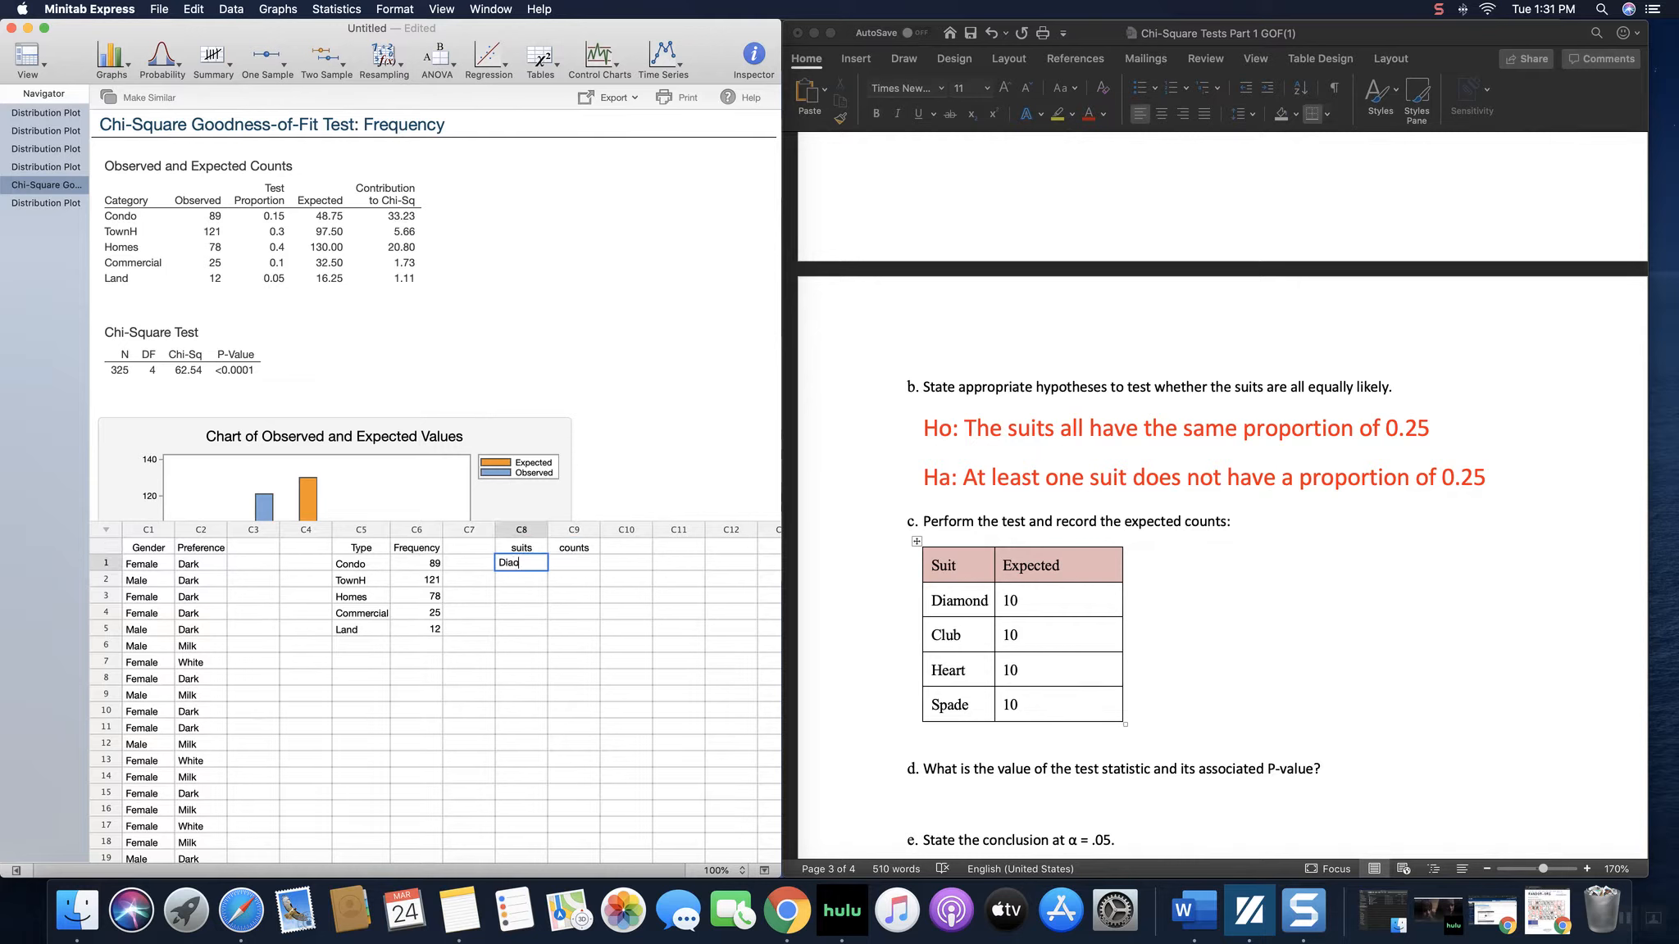
pyautogui.press('Return')
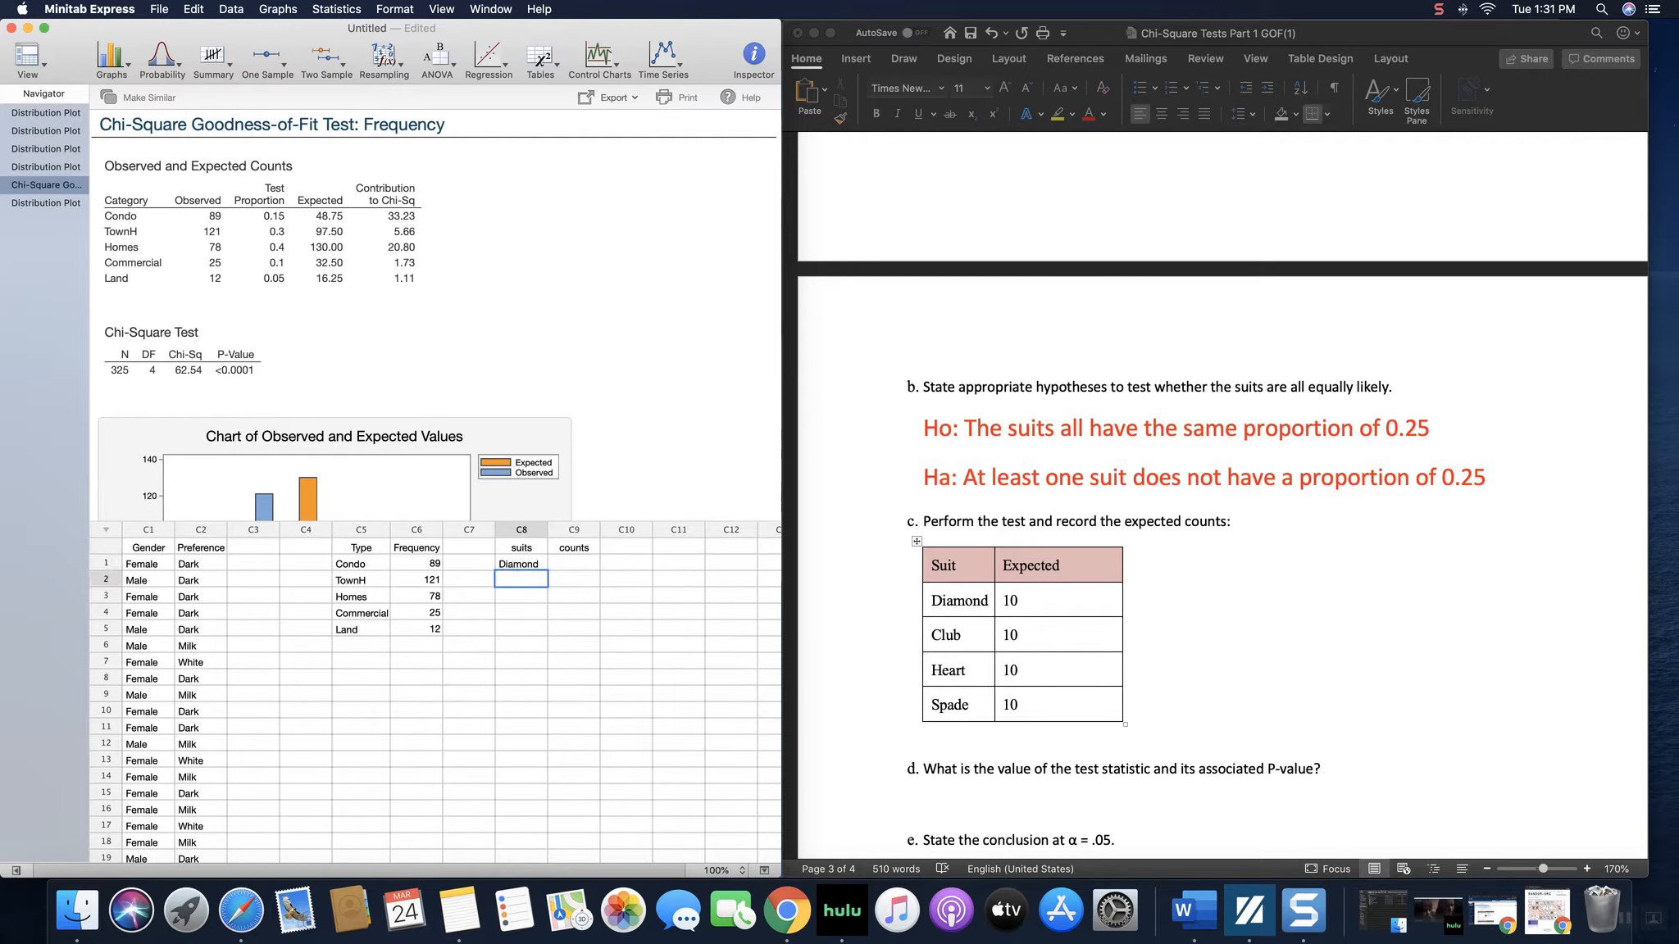
pyautogui.press('Return')
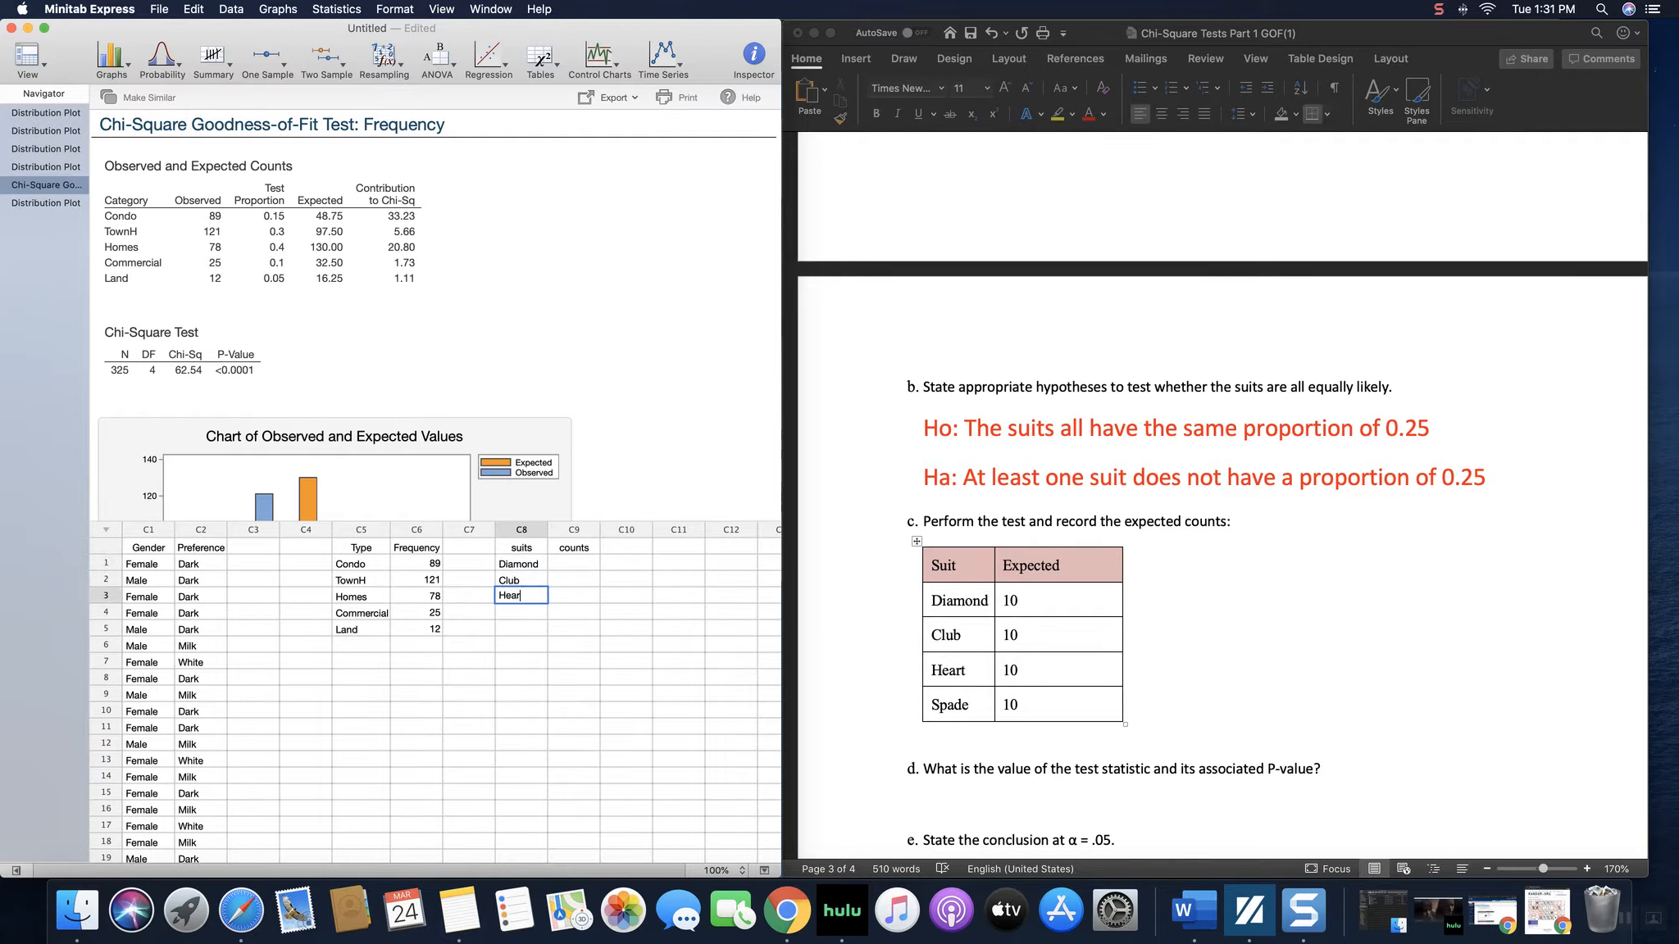
pyautogui.press('Return')
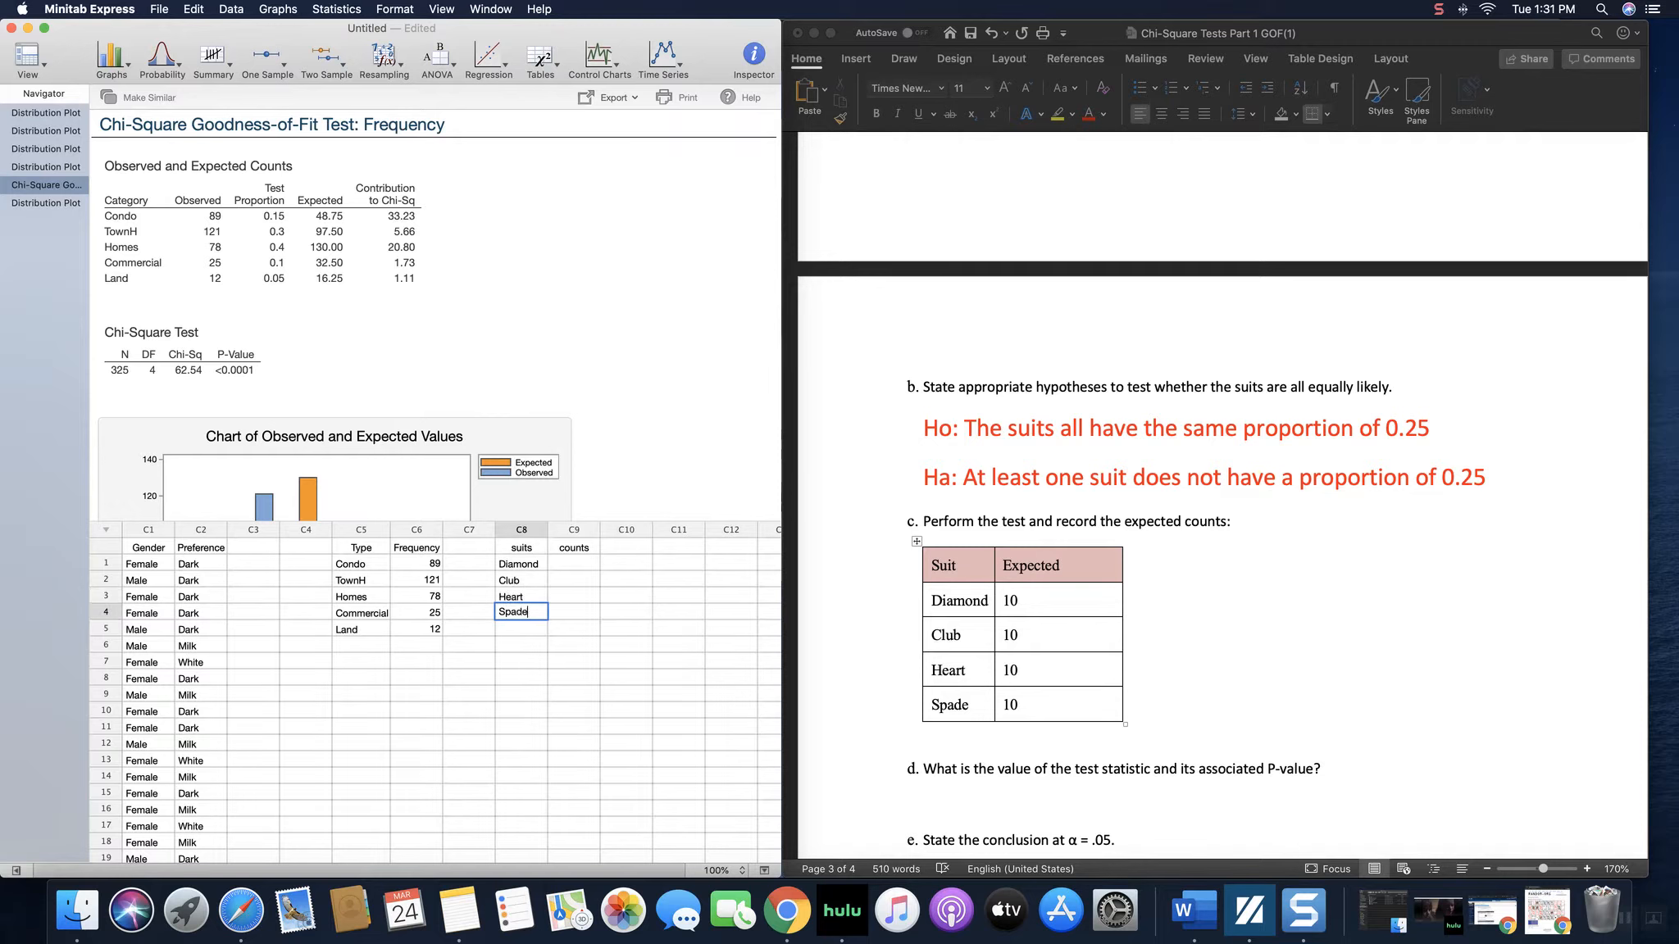
pyautogui.write('Spade')
# Enter the observed values 11, 11, 8 and 10 in rows 1 to 4 of the counts column.
pyautogui.click(576, 562)
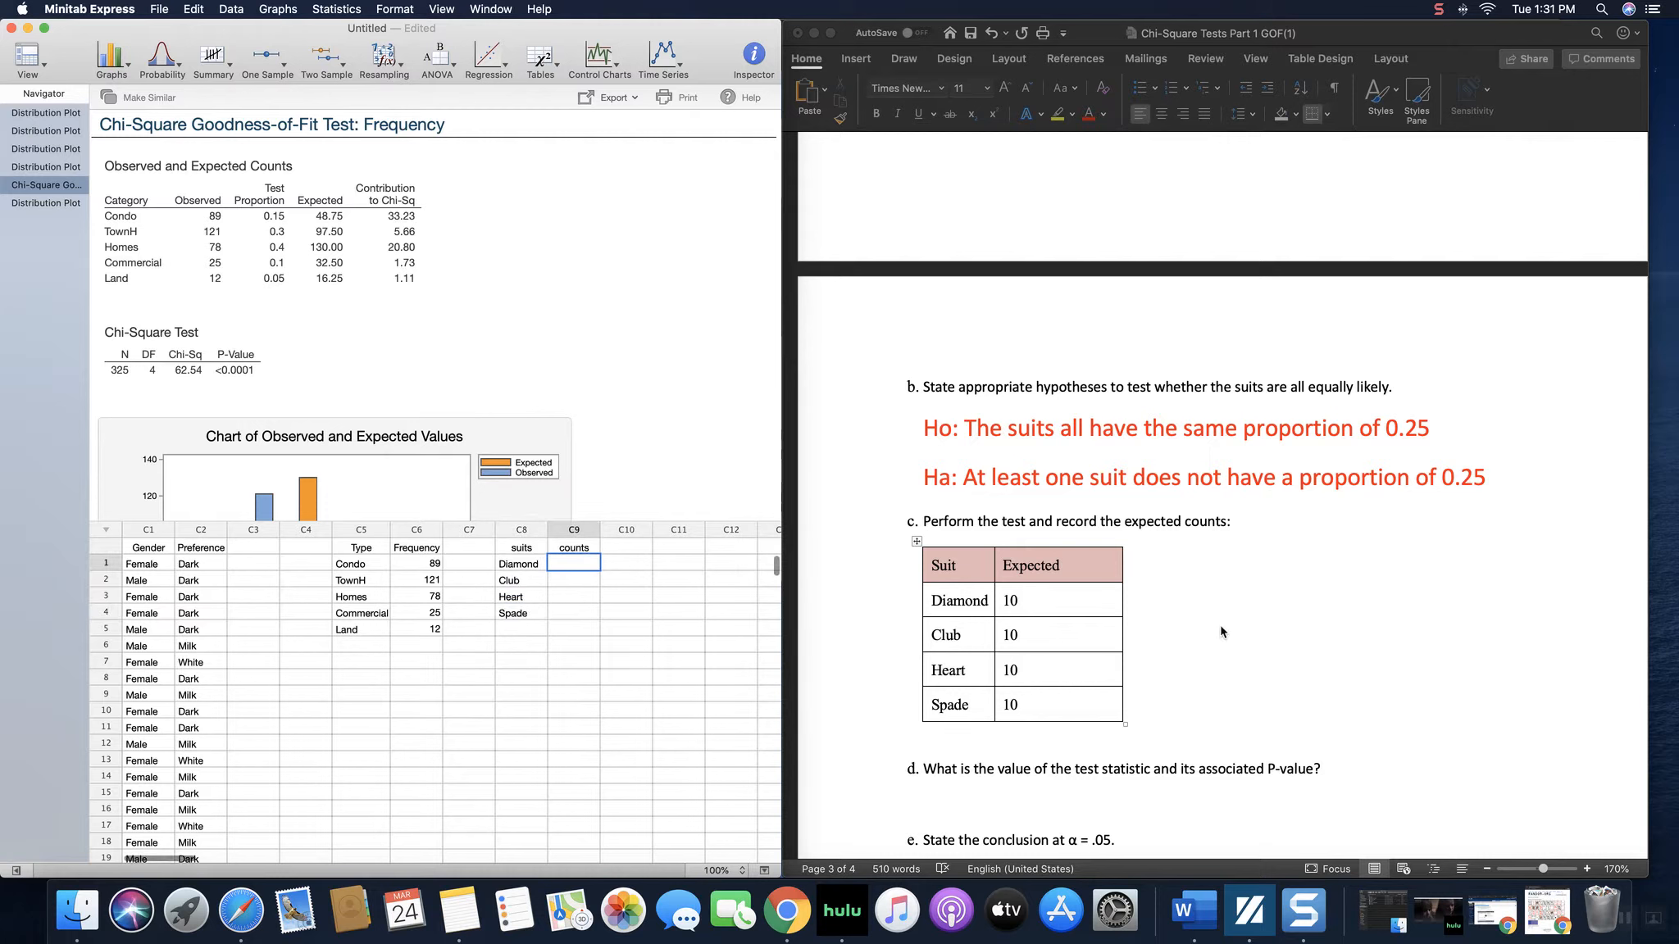
pyautogui.scroll(5, 1300, 611)
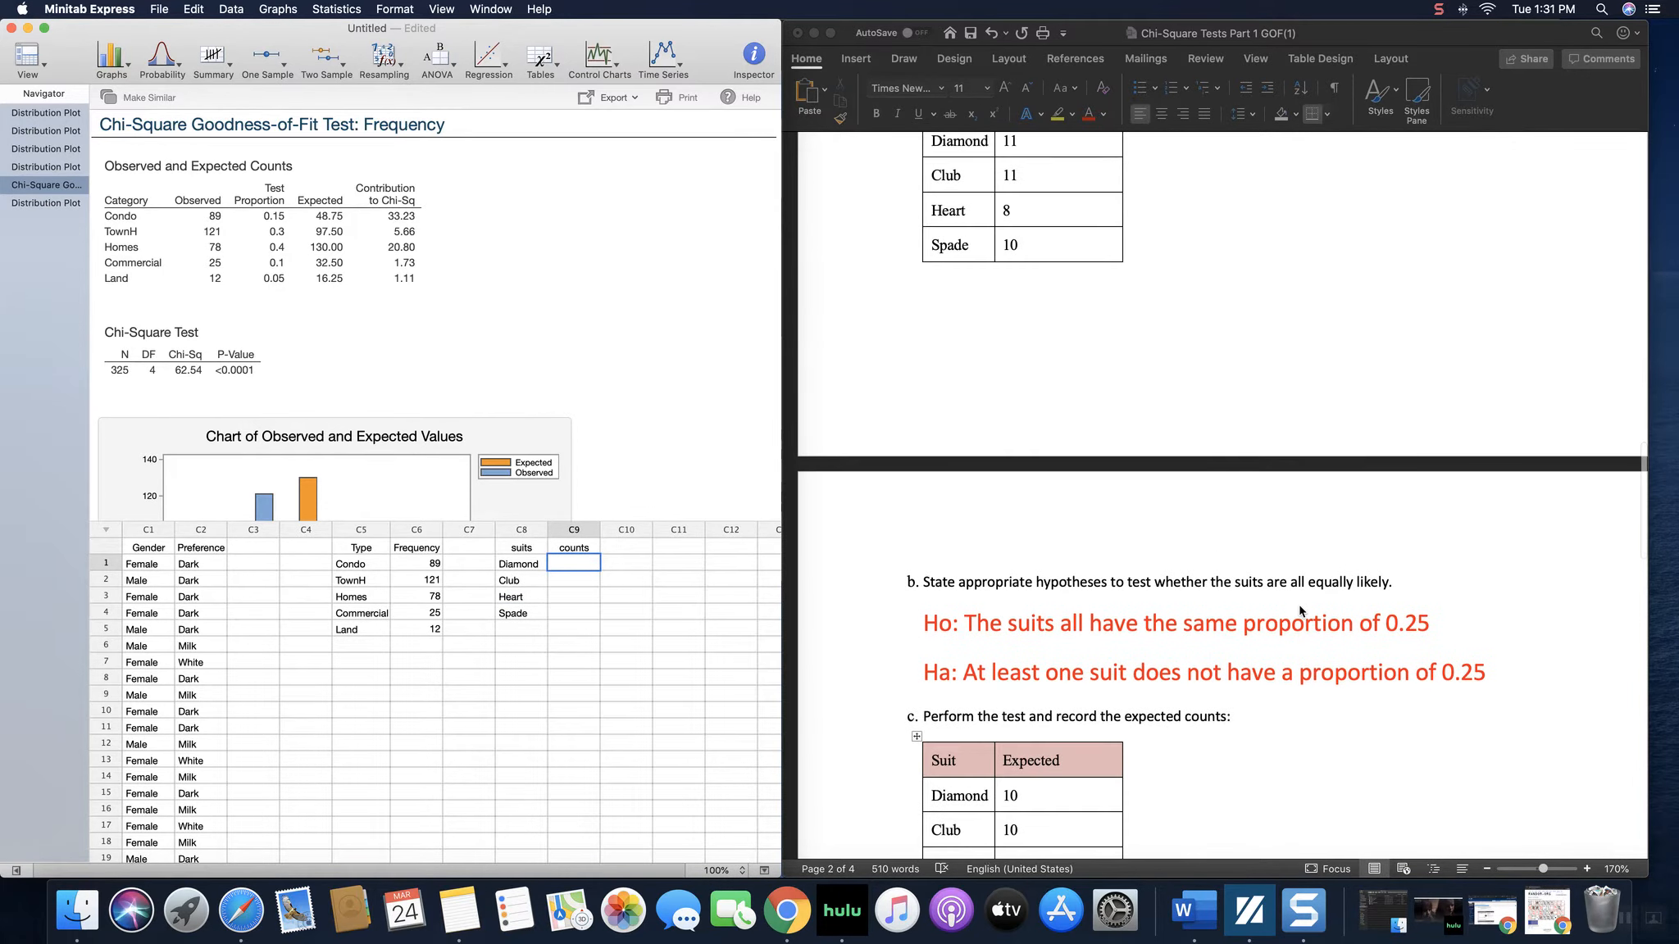
pyautogui.write('11')
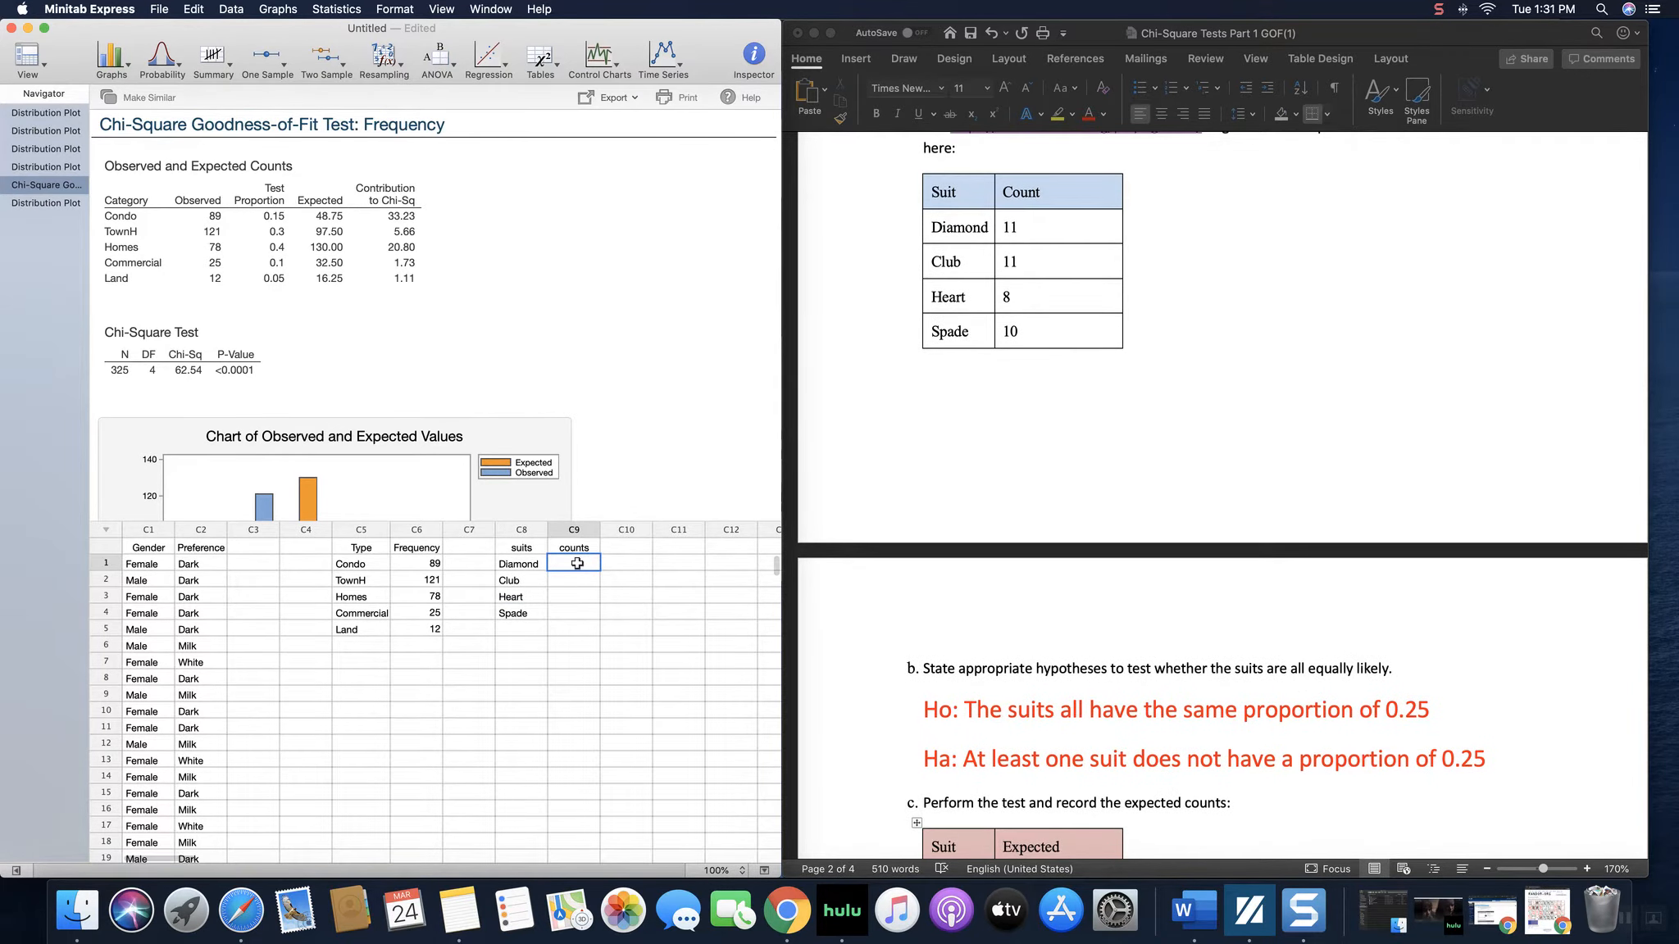
pyautogui.press('Return')
pyautogui.write('11')
pyautogui.press('Return')
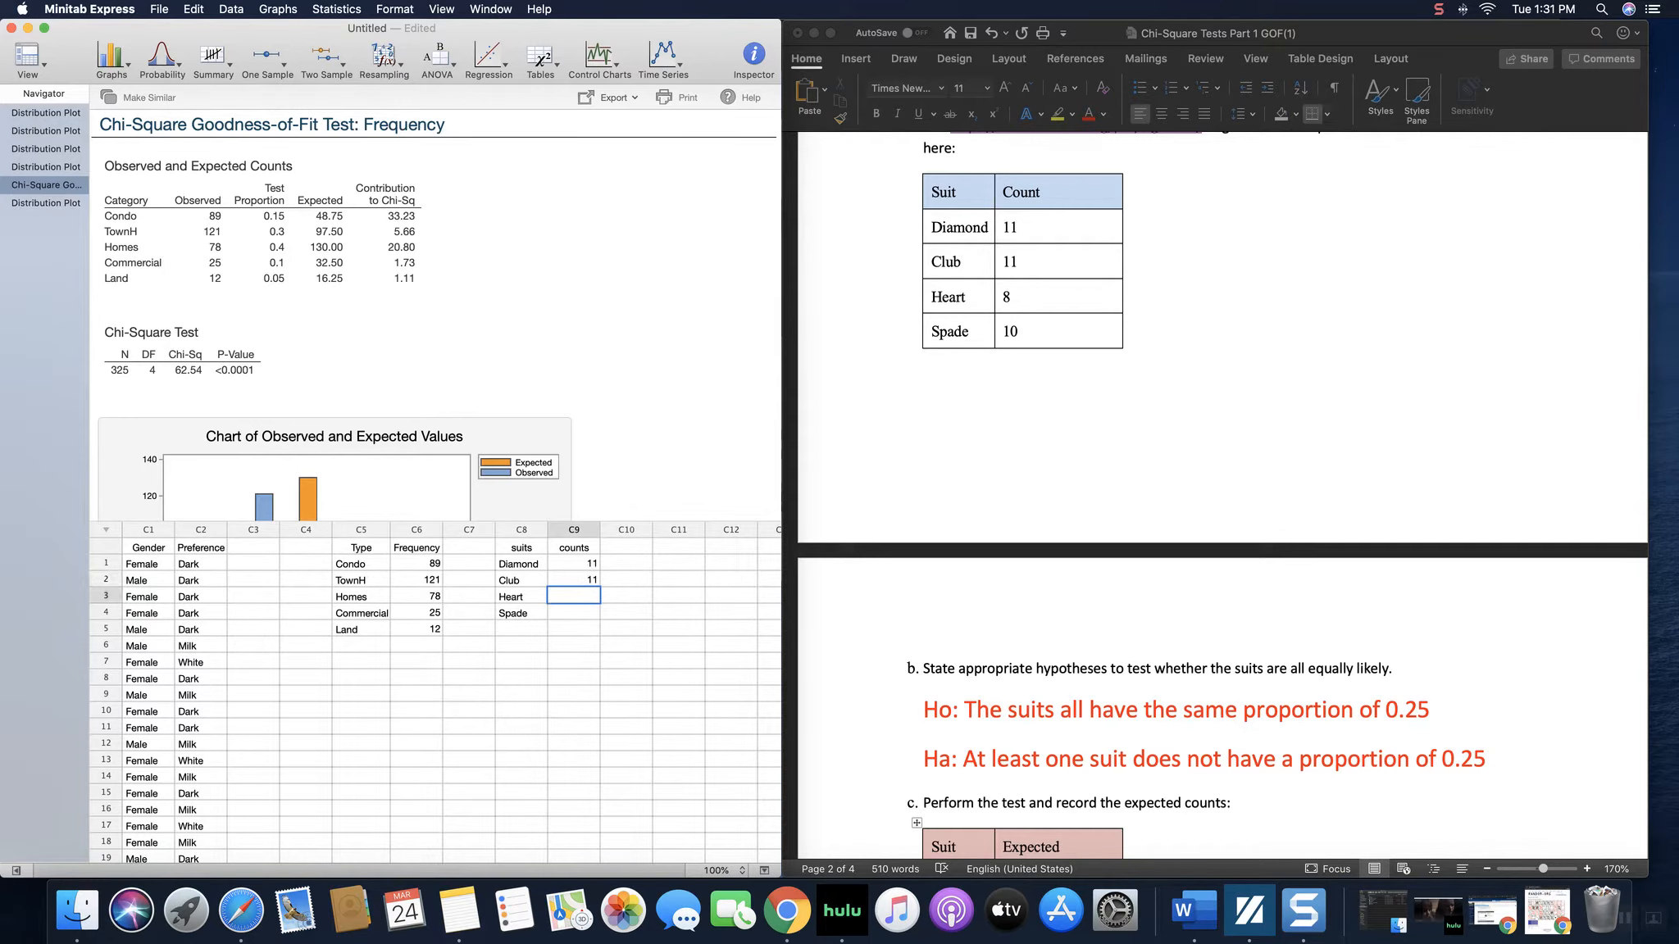
pyautogui.write('8')
pyautogui.press('Return')
pyautogui.write('10')
pyautogui.press('Return')
# Run a chi-square goodness-of-fit test on summarized data with counts as observed counts, suits as category names and equal proportions.
pyautogui.scroll(-5, 1187, 596)
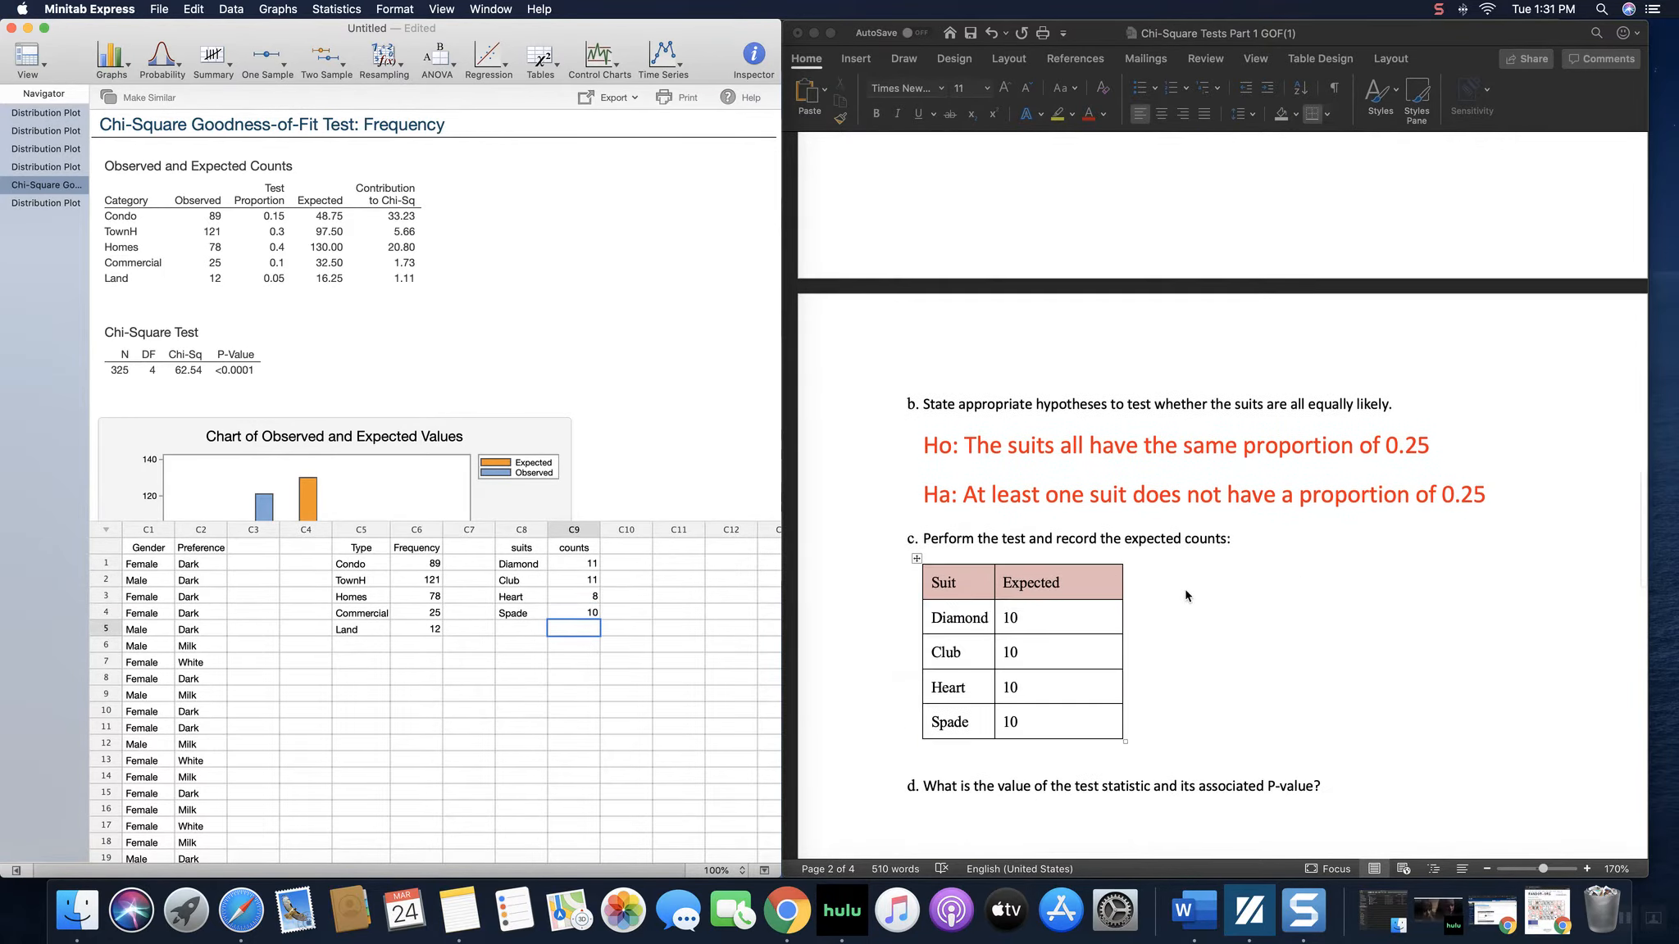
pyautogui.scroll(-3, 1187, 596)
pyautogui.scroll(-2, 1187, 596)
pyautogui.click(541, 60)
pyautogui.click(603, 123)
pyautogui.doubleClick(229, 223)
pyautogui.click(479, 199)
pyautogui.doubleClick(225, 207)
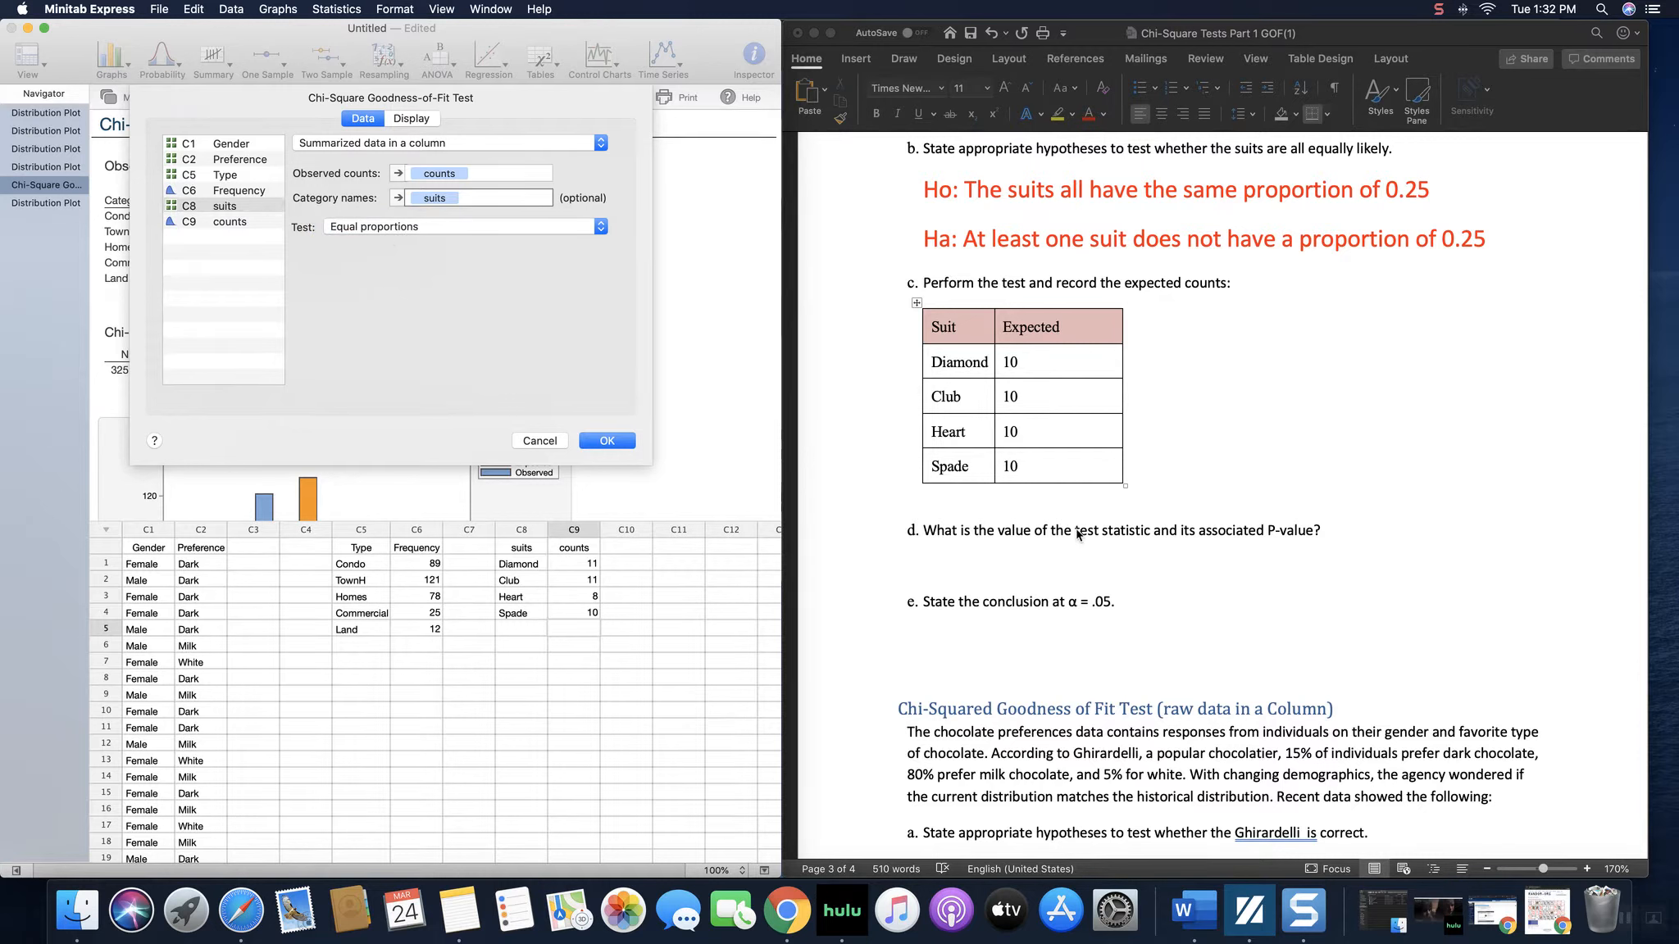
pyautogui.click(607, 441)
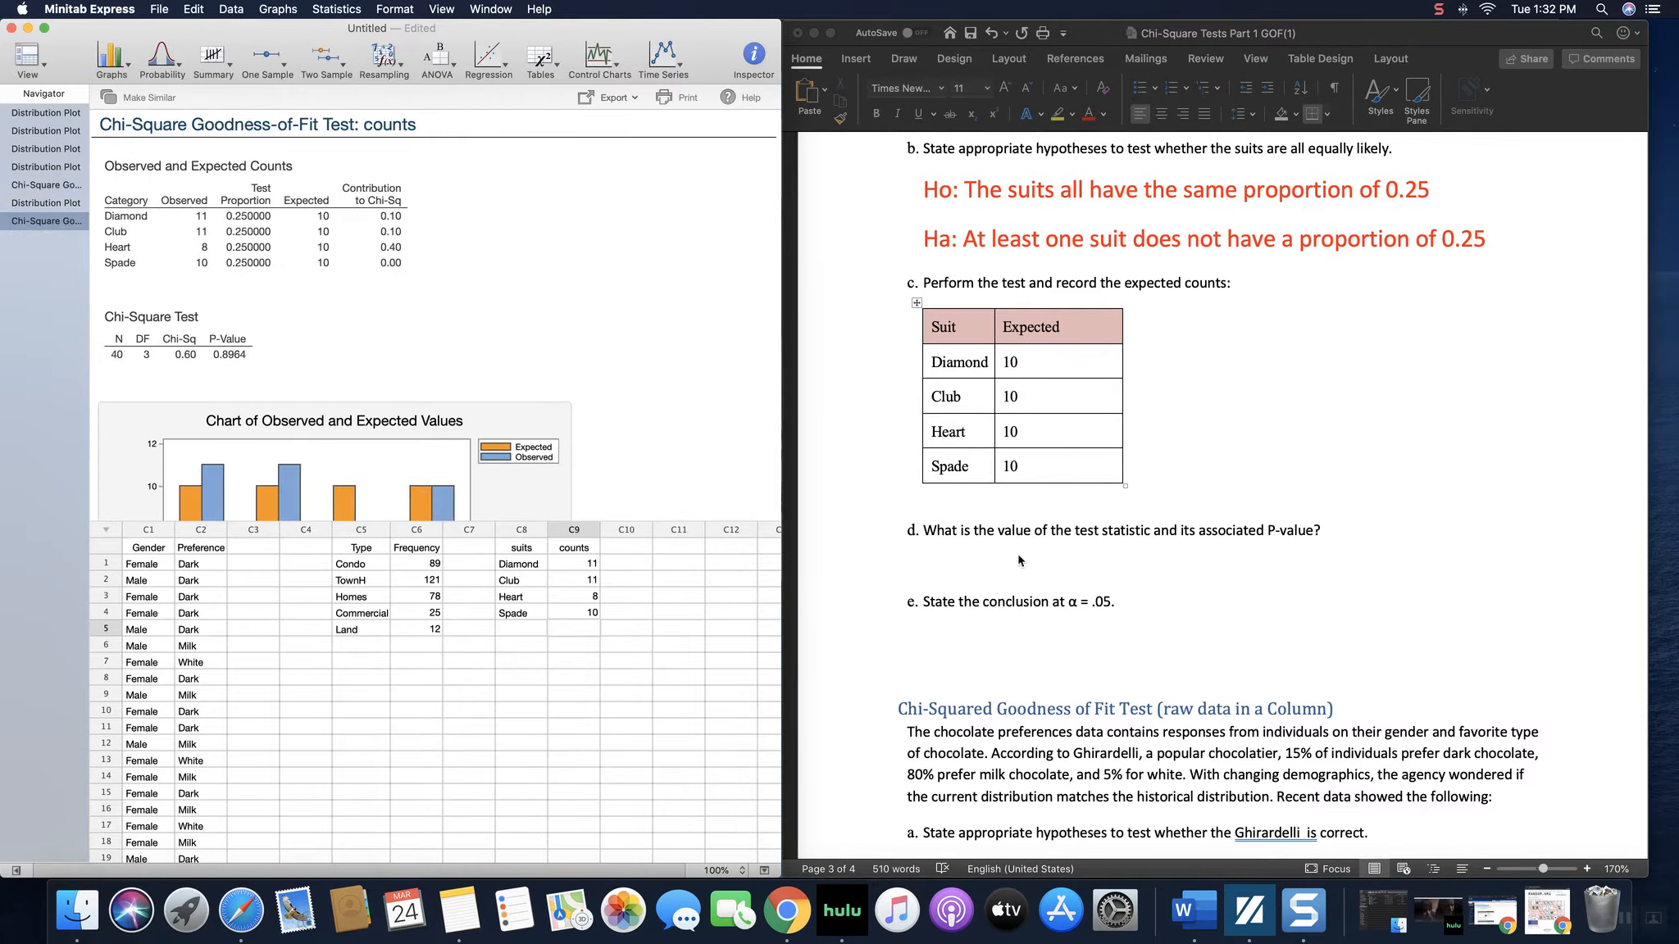
# Answer question d in the Word worksheet with "Test statistic is 0.60. Pvalue=0.8964" and colour the text red.
pyautogui.click(989, 566)
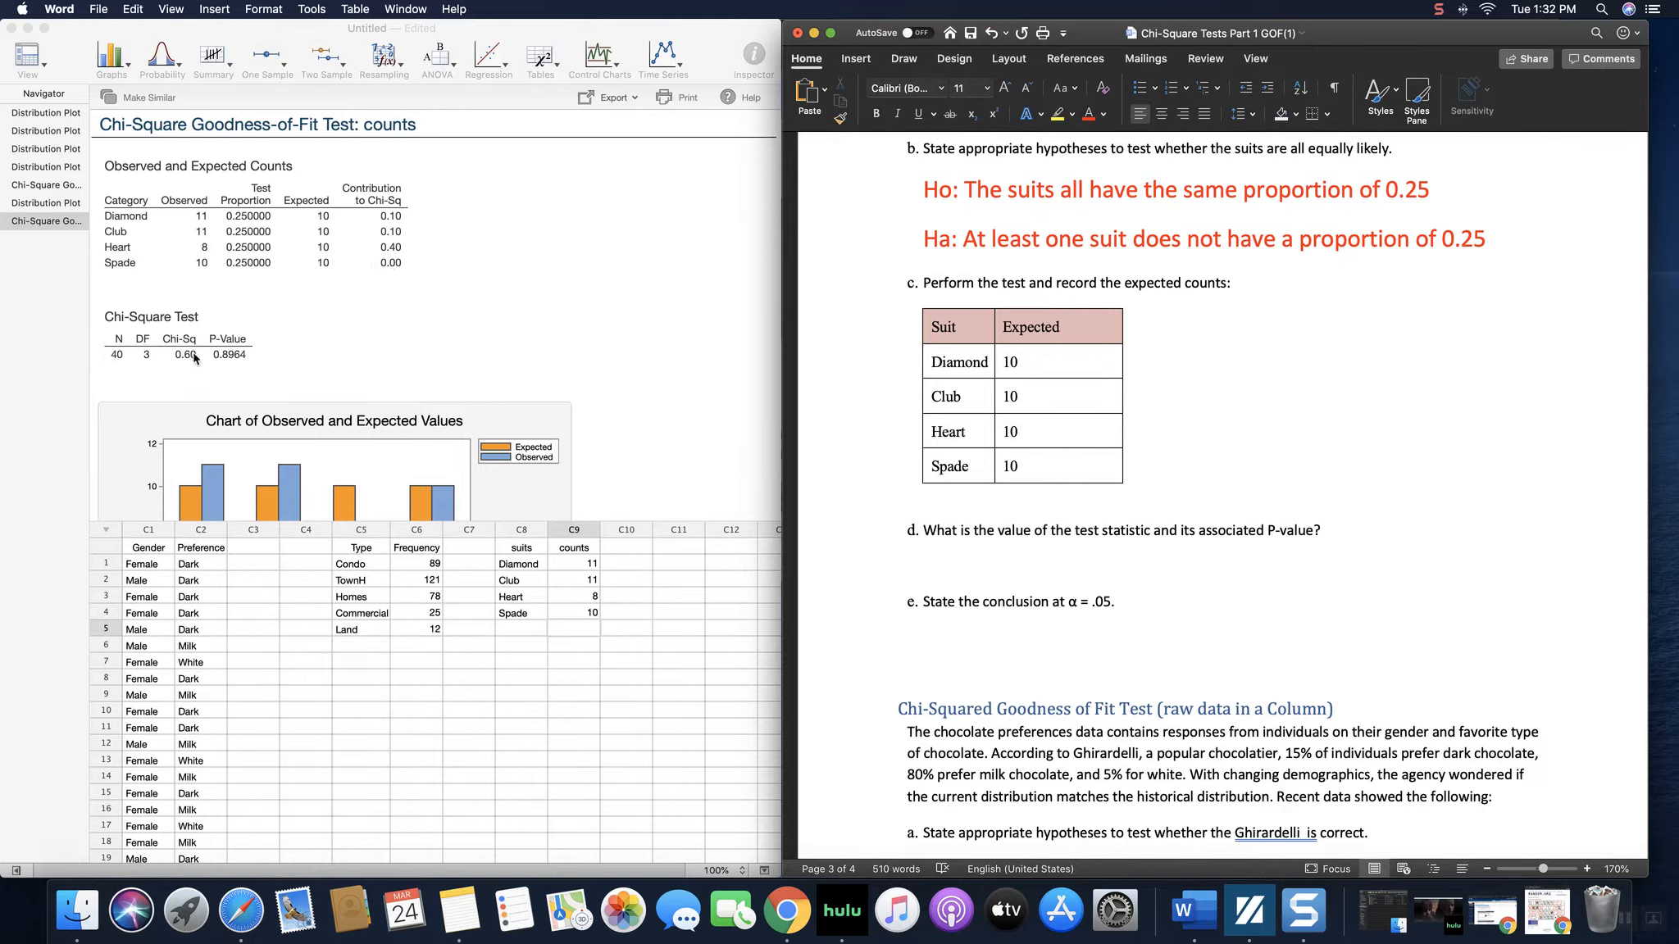
pyautogui.click(1026, 571)
pyautogui.write('Test statistic is 0.60. Pvalue=')
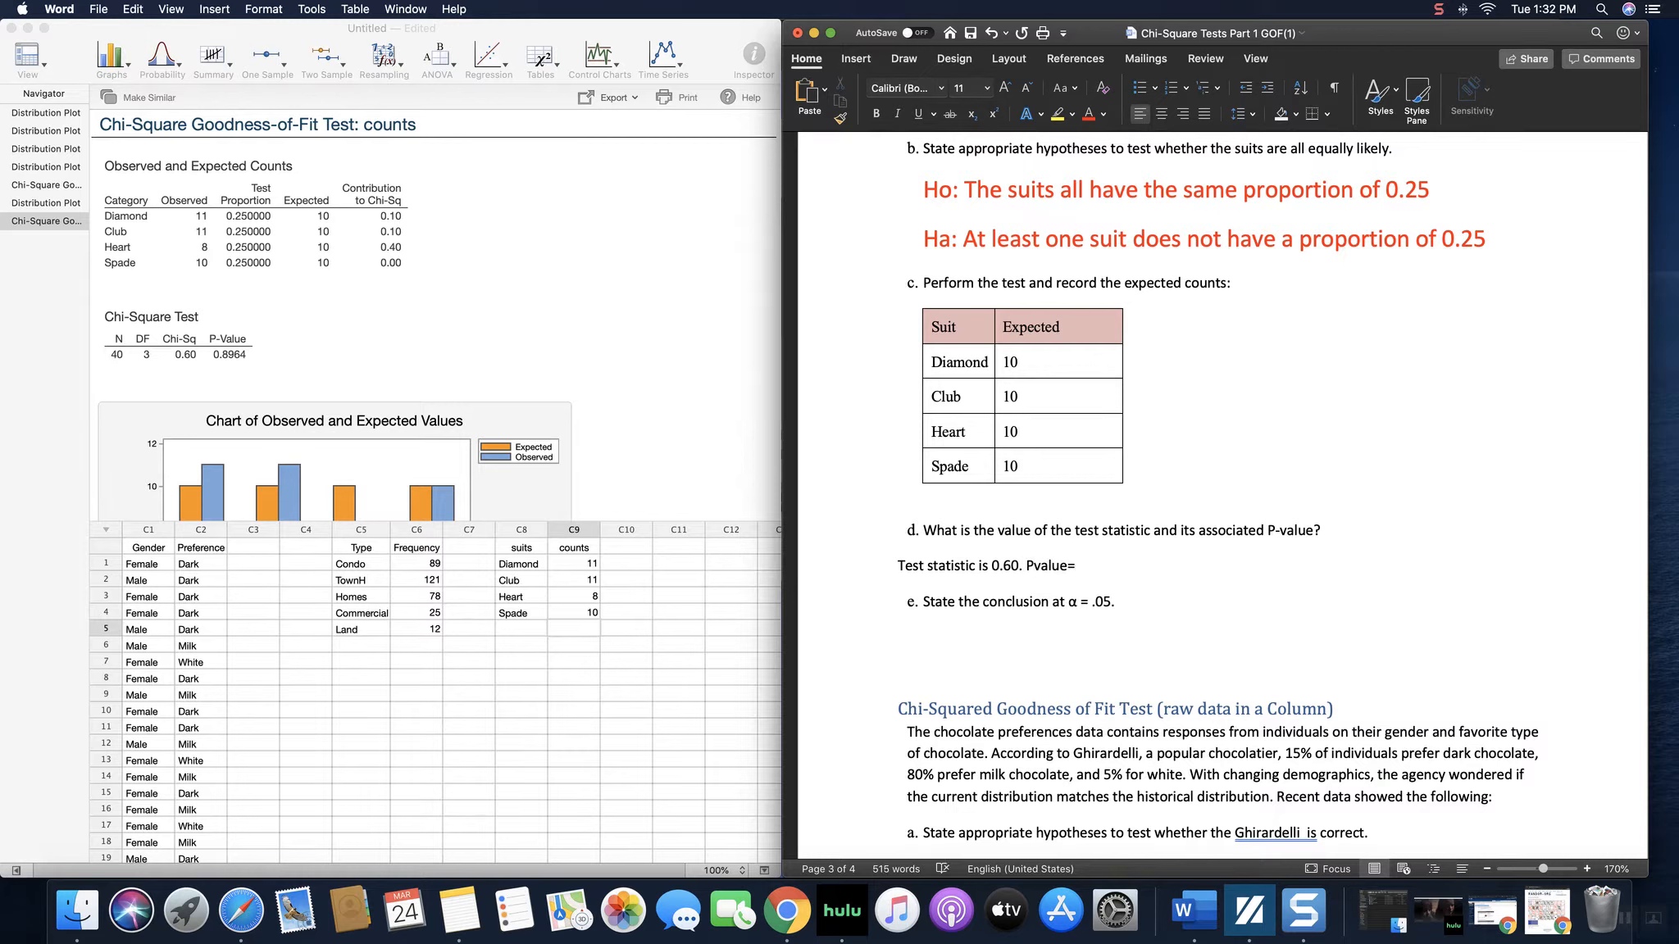
pyautogui.write('0.8964')
pyautogui.moveTo(1134, 568); pyautogui.dragTo(898, 566)
pyautogui.click(1089, 116)
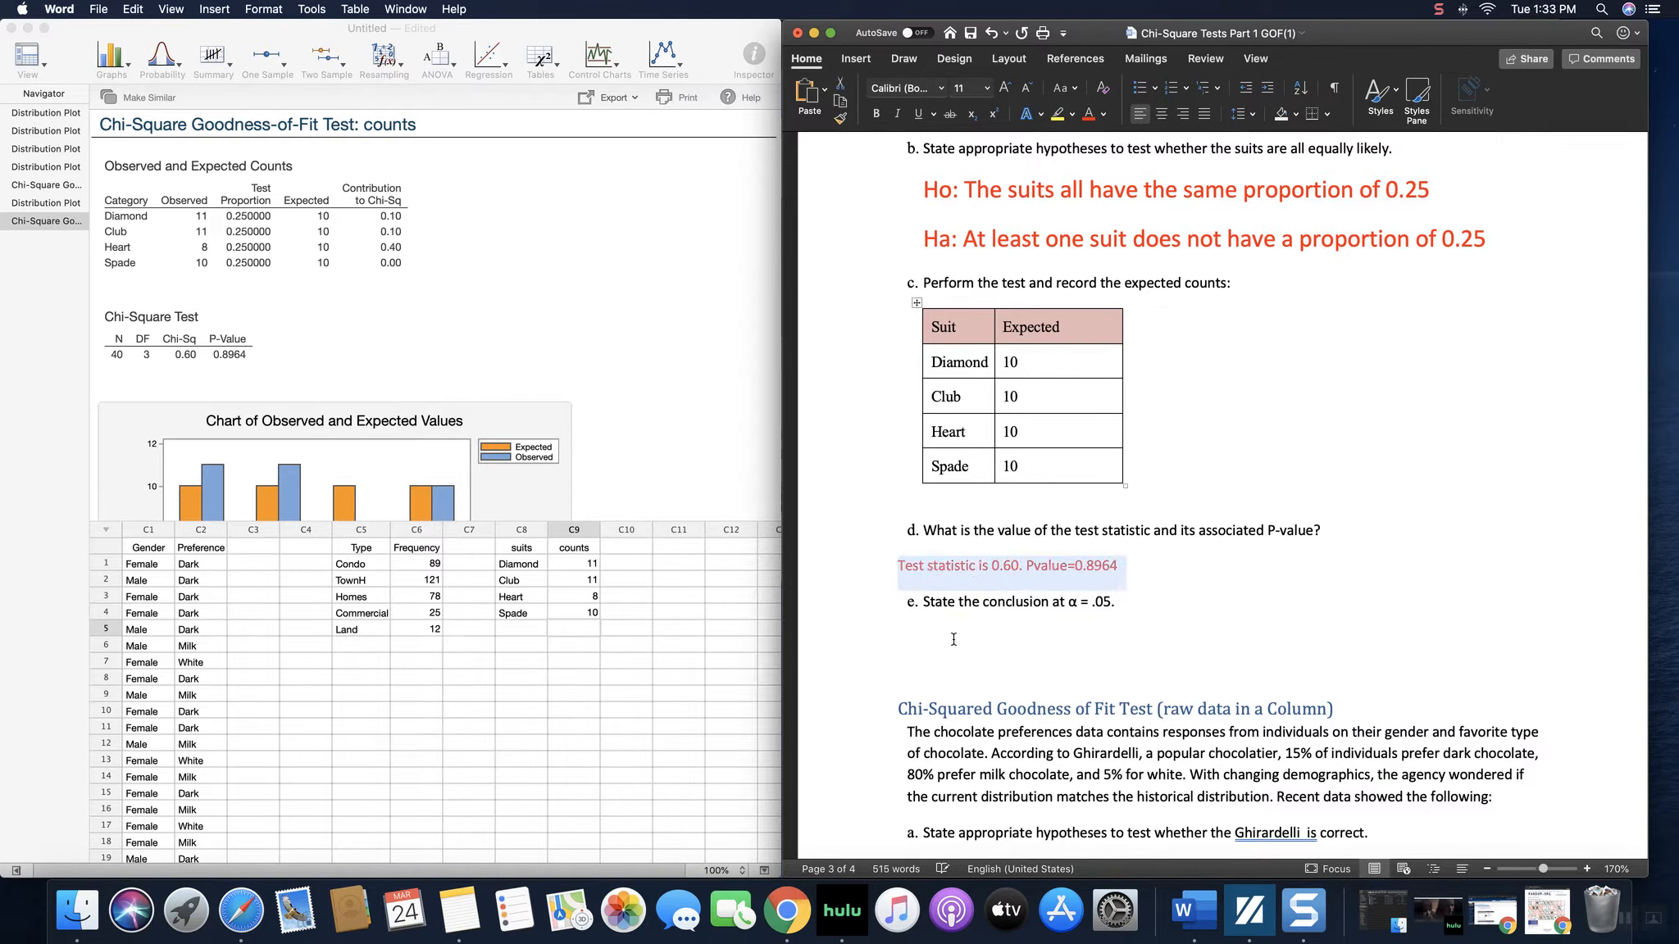
# Under question e, write "The evidence suggest that the card suits are all equally proportionate." in red 18-point text.
pyautogui.click(948, 640)
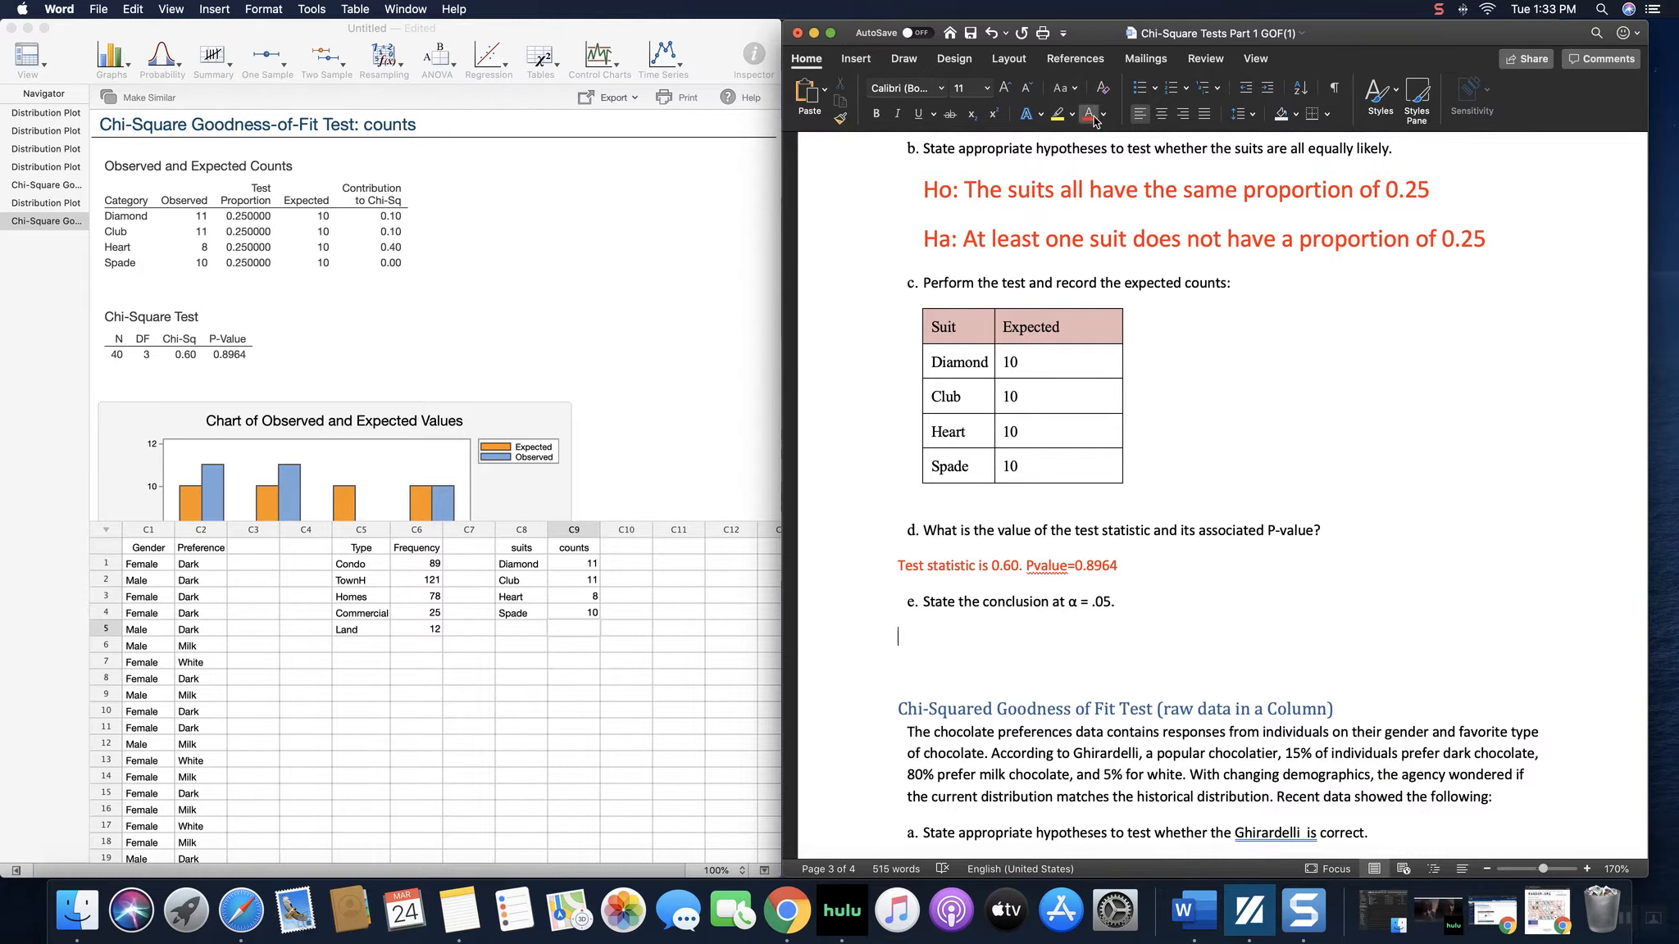
pyautogui.click(1007, 88)
pyautogui.click(1007, 88)
pyautogui.click(1007, 88)
pyautogui.click(1007, 87)
pyautogui.write('The evi')
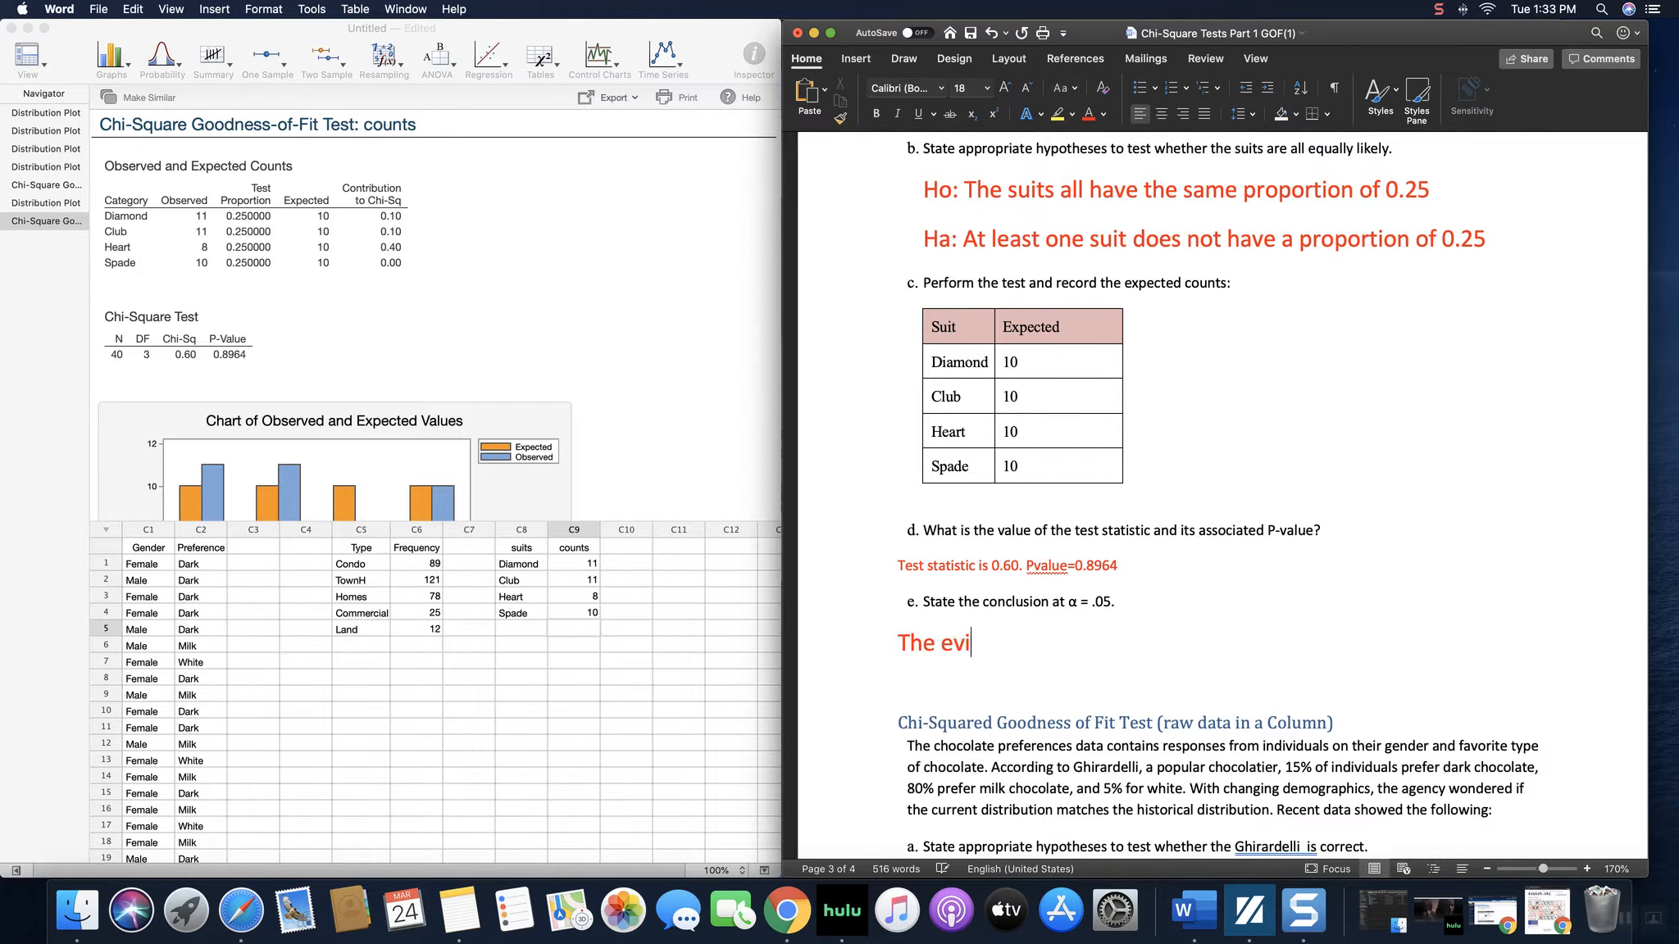
pyautogui.write('dence sugges')
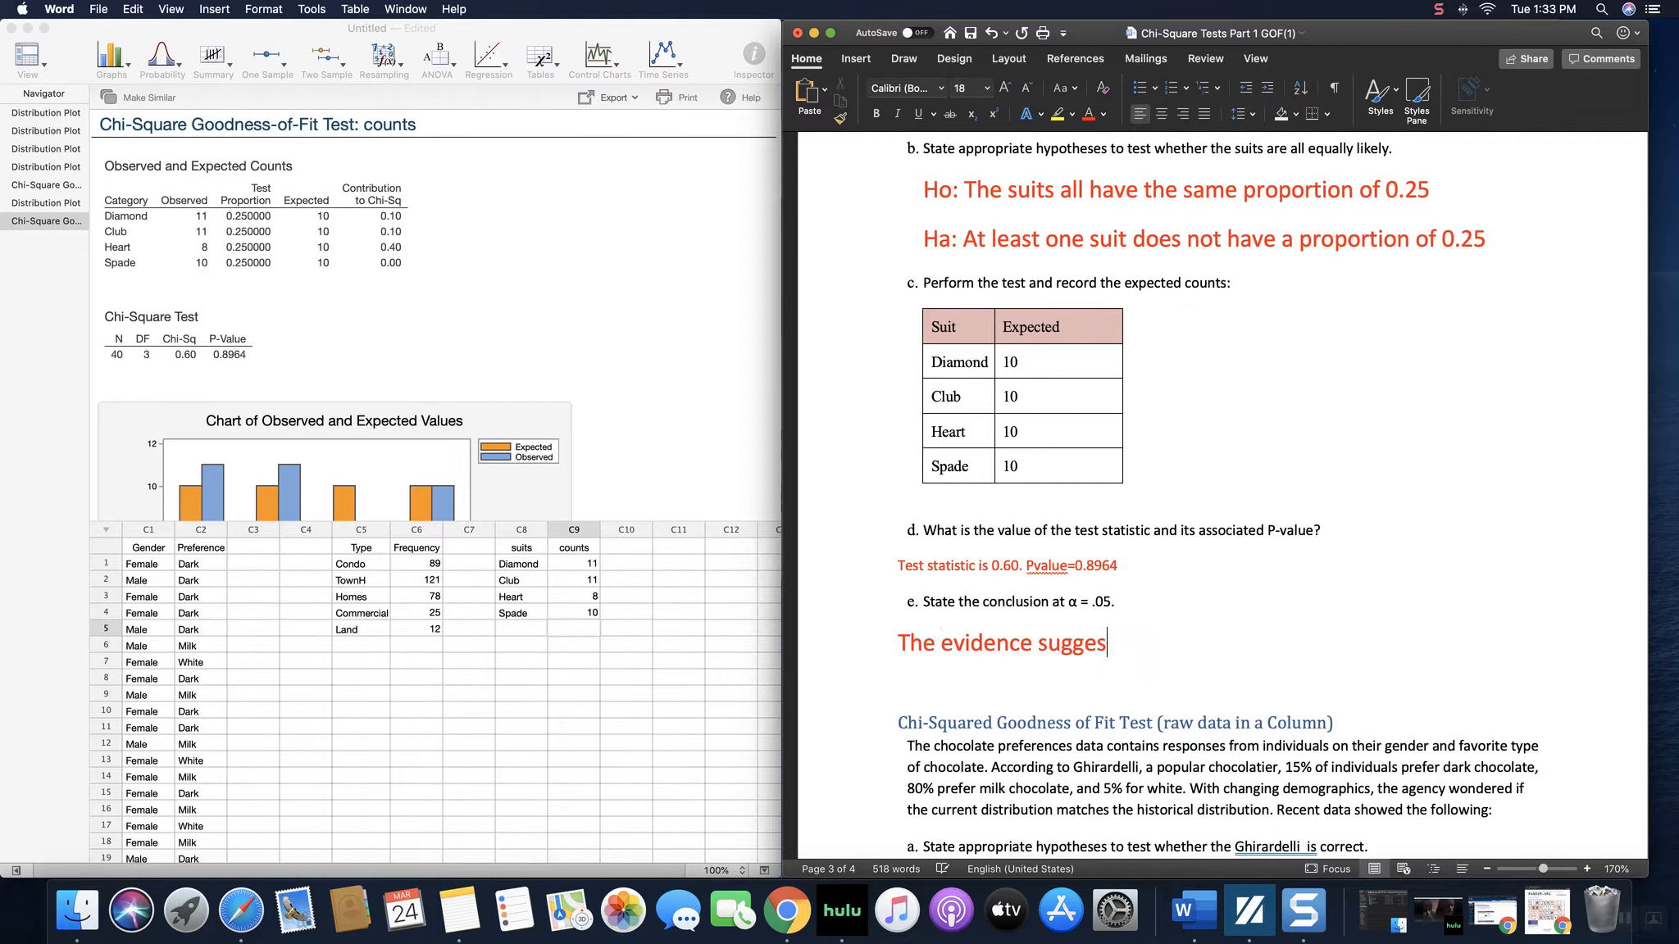
pyautogui.write('t that the co')
pyautogui.write('rd s')
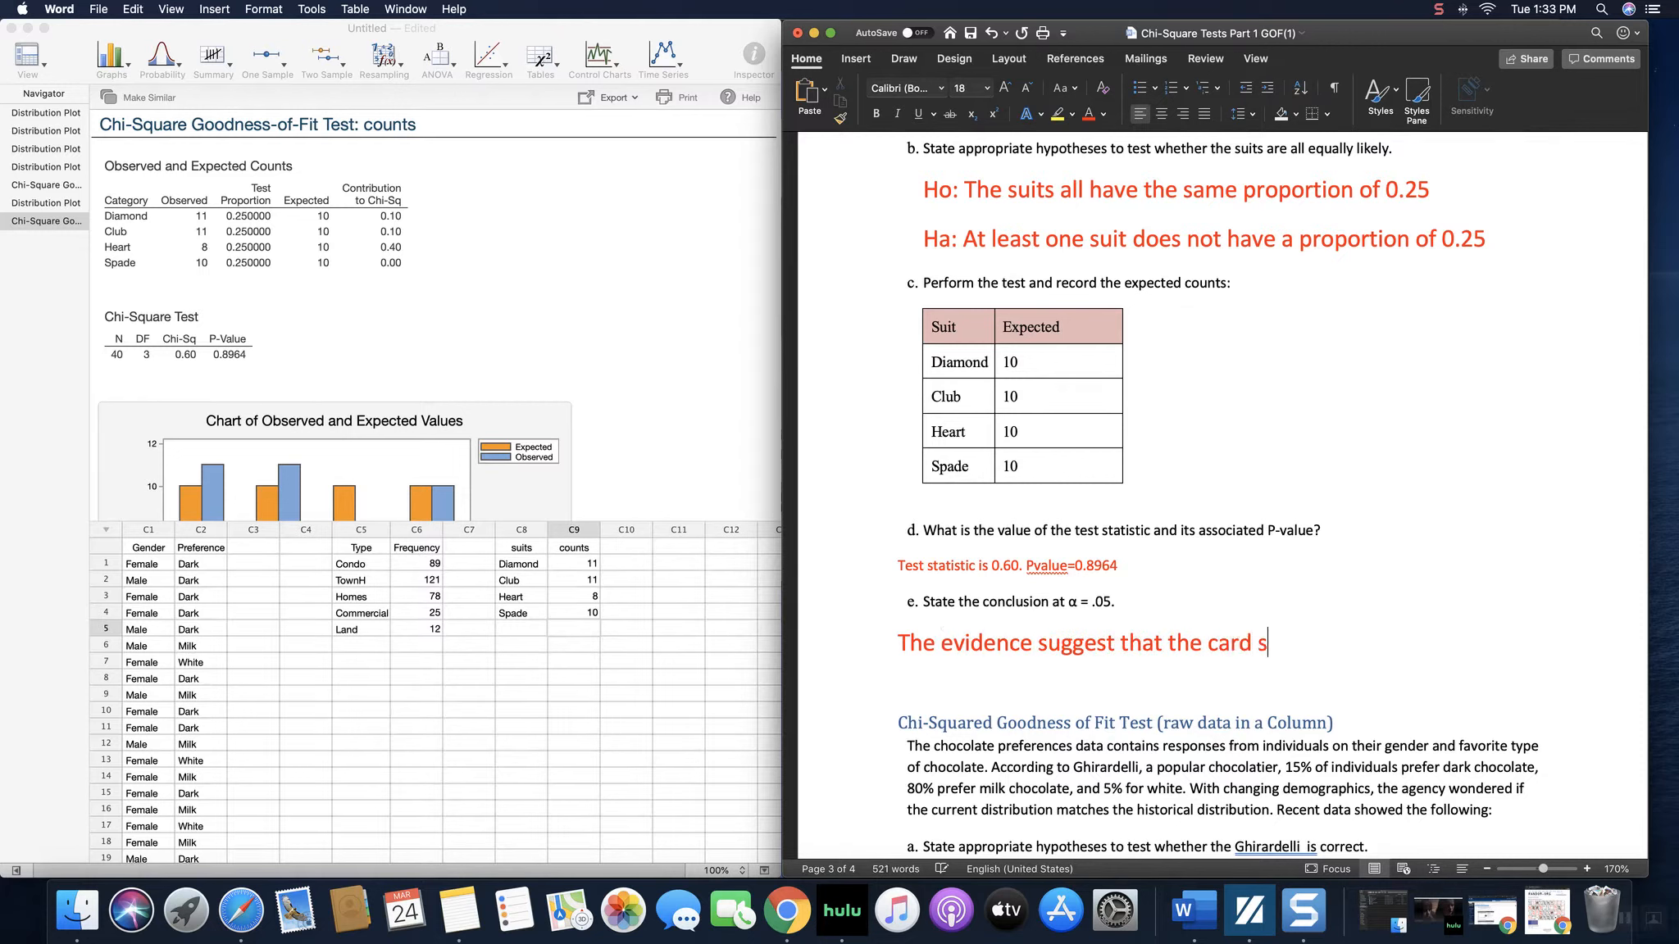
pyautogui.write('uits are all ')
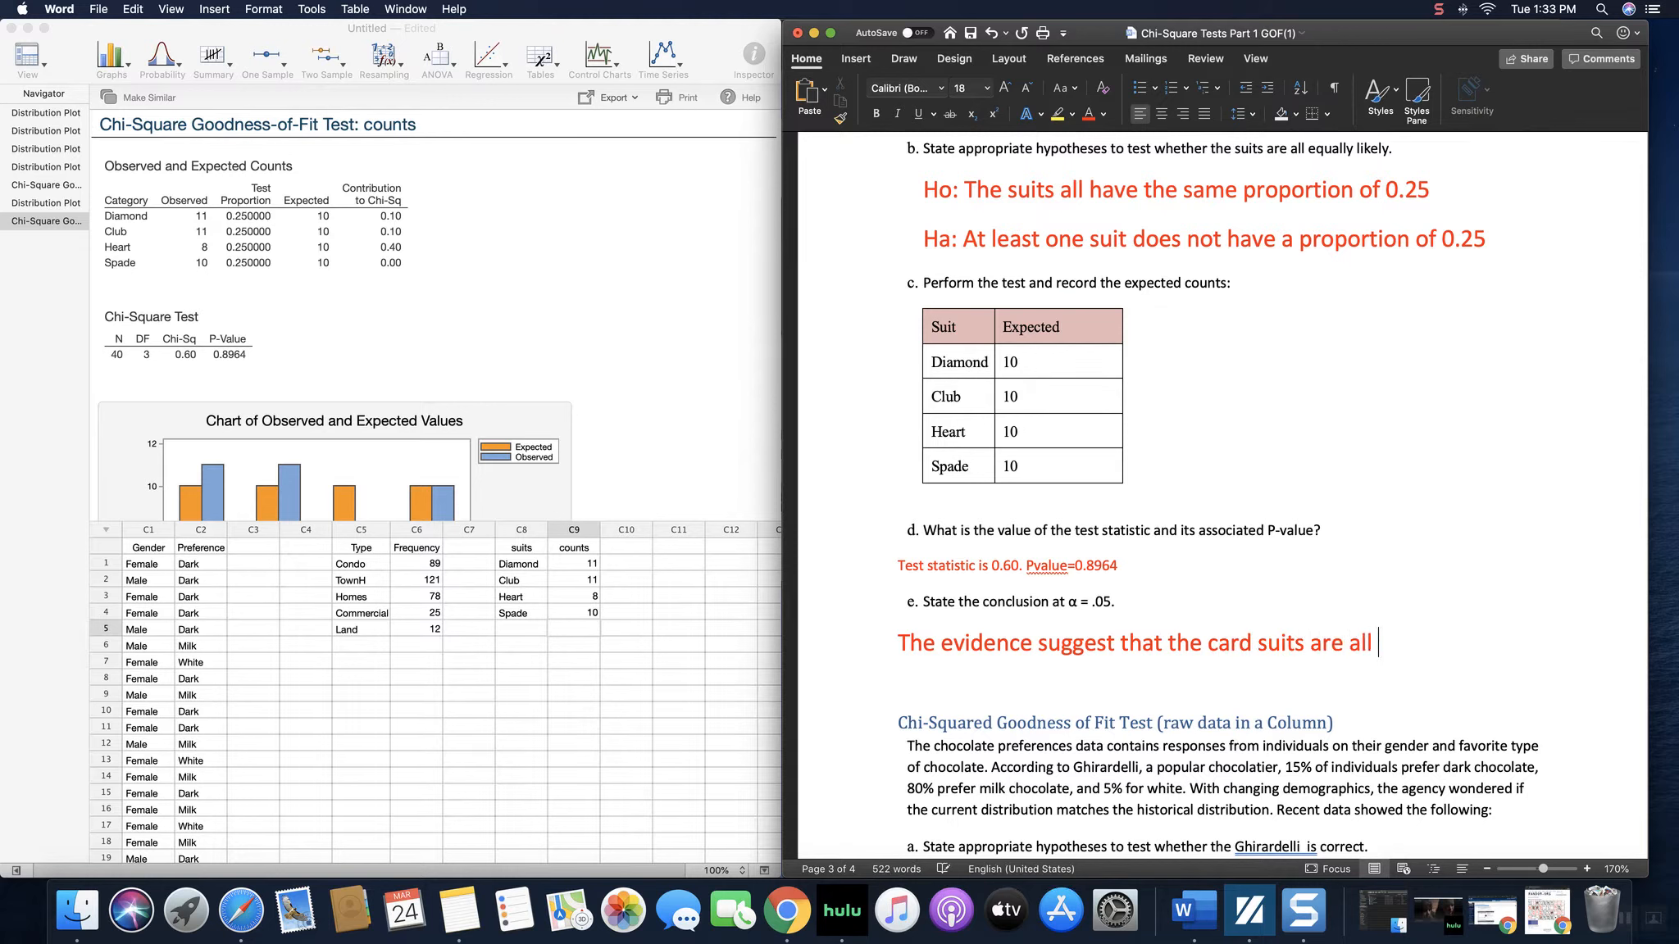
pyautogui.write('equally prop')
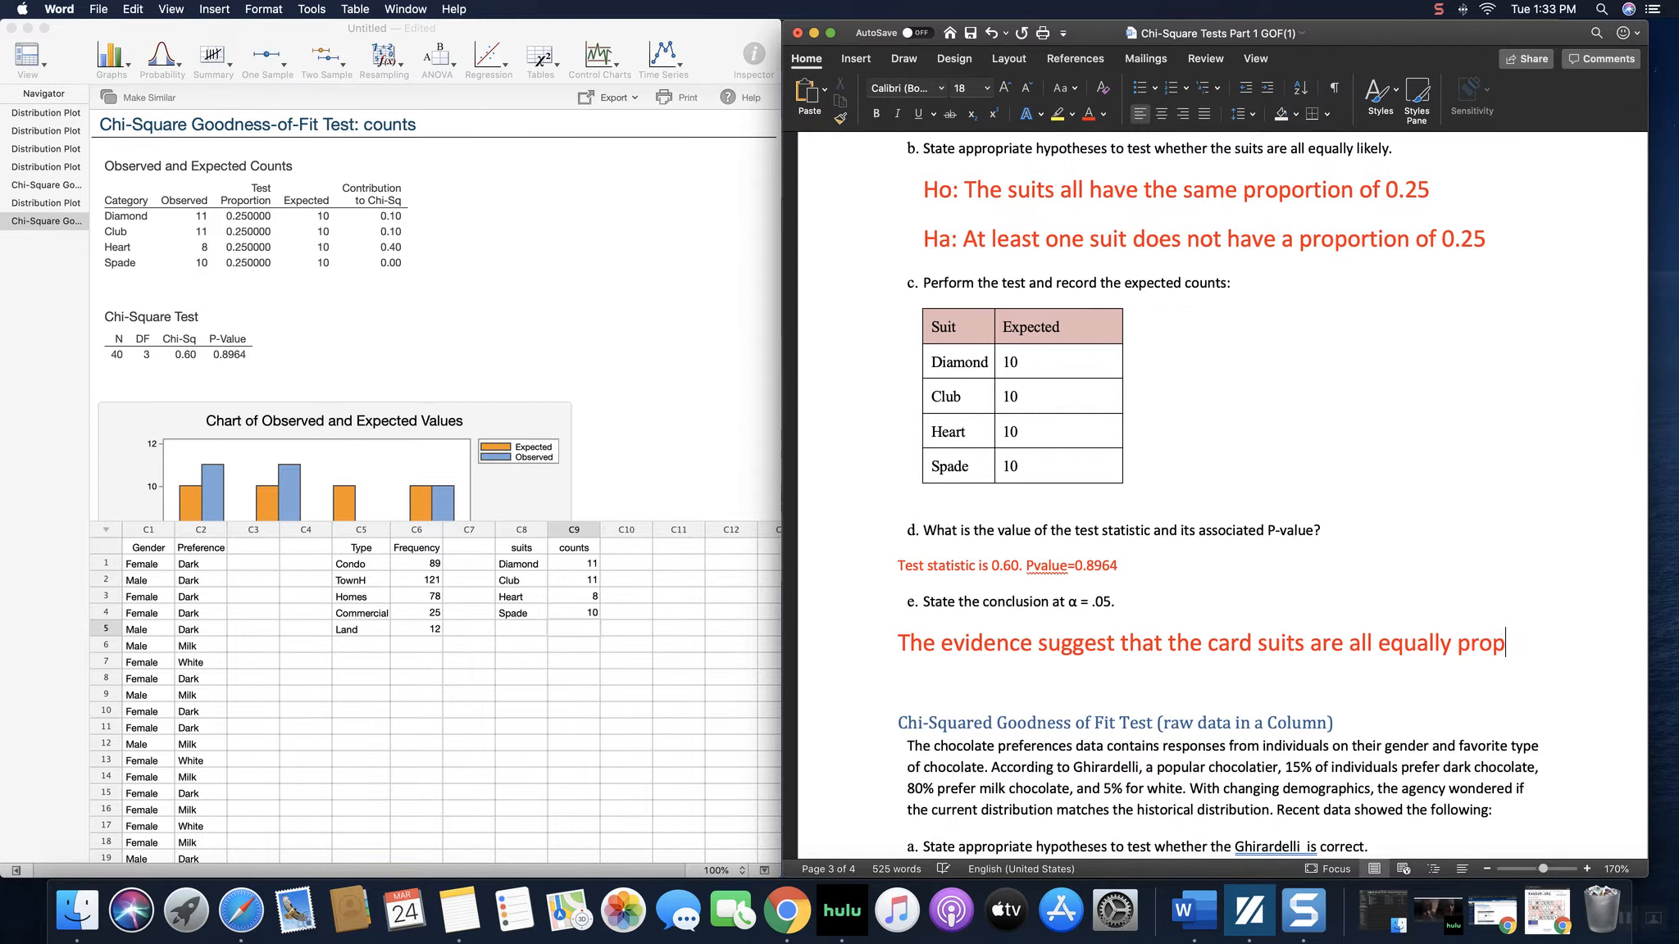
pyautogui.write('ortionate.')
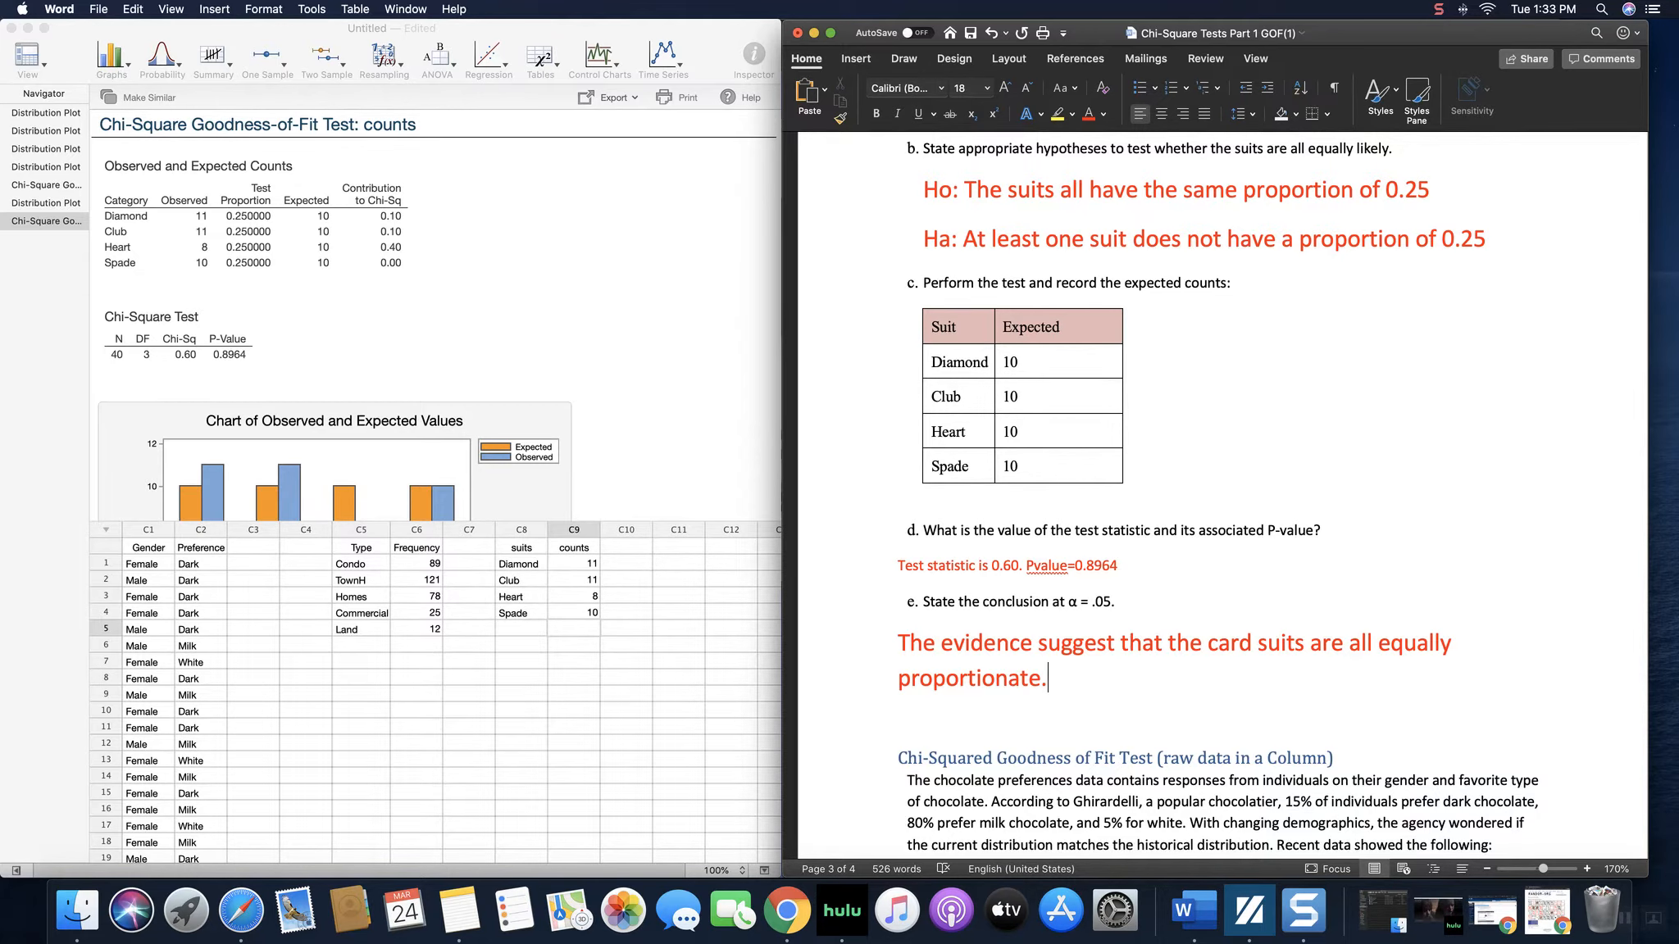
# Push the chocolate section onto a new page with blank lines after the conclusion, and remove the extra space after "Ghirardelli" in question a.
pyautogui.scroll(-5, 1367, 496)
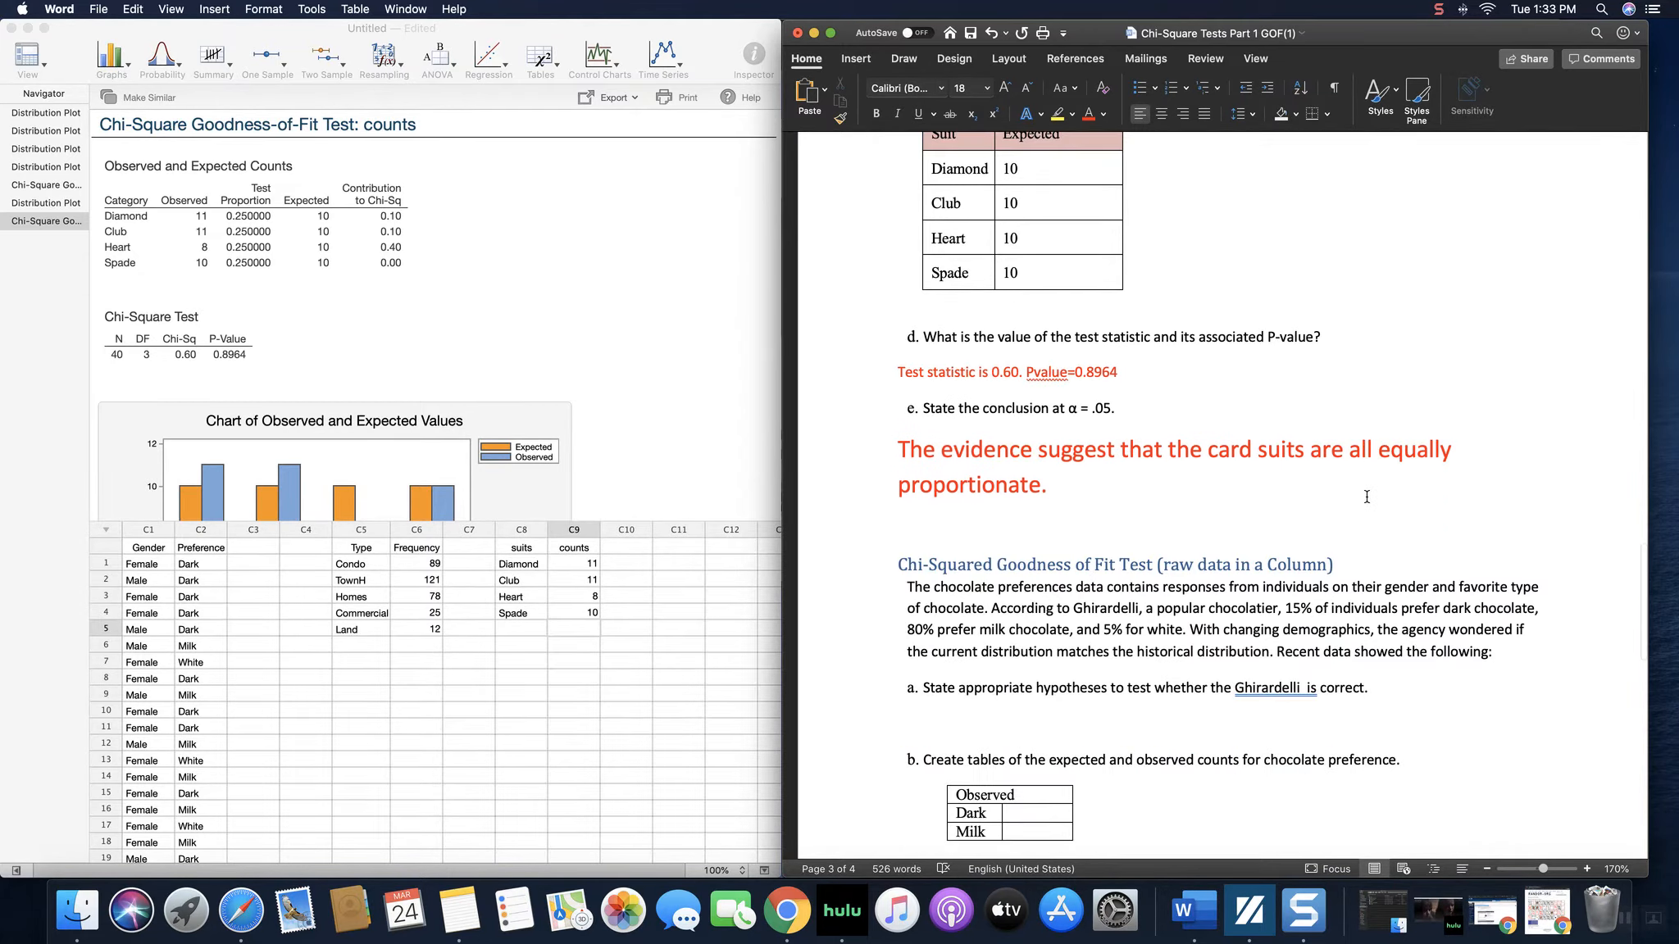
pyautogui.scroll(-3, 1367, 496)
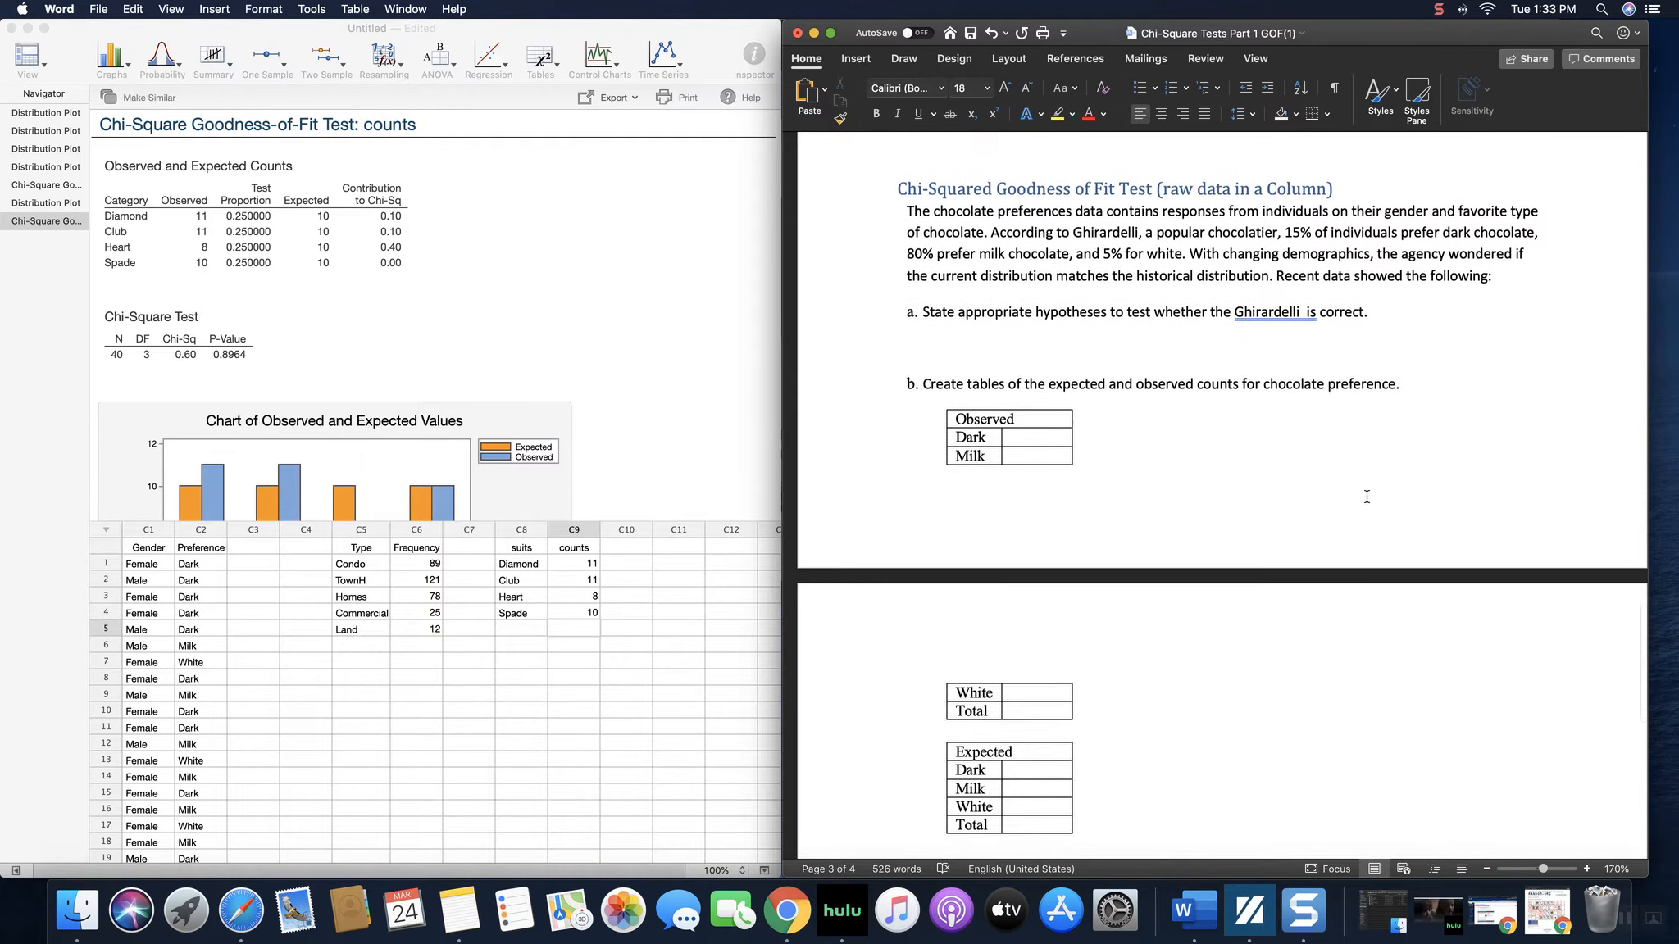
pyautogui.scroll(1, 1368, 498)
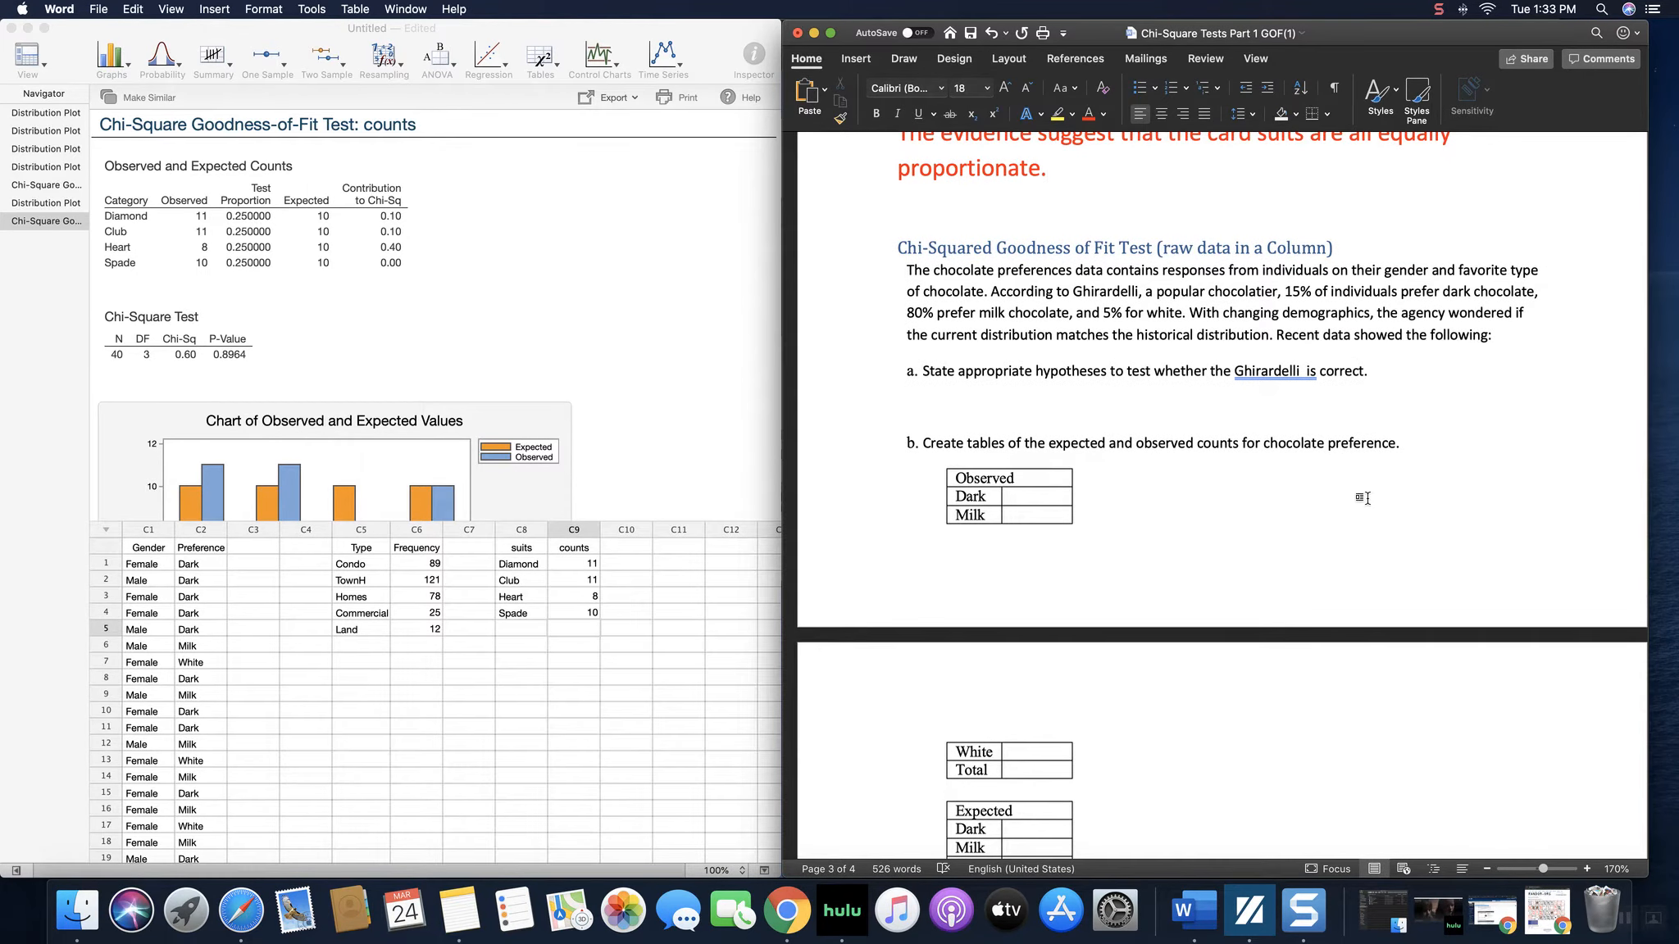
pyautogui.press('Return')
pyautogui.press('Return')
pyautogui.press('Return')
pyautogui.press('Return')
pyautogui.press('Return')
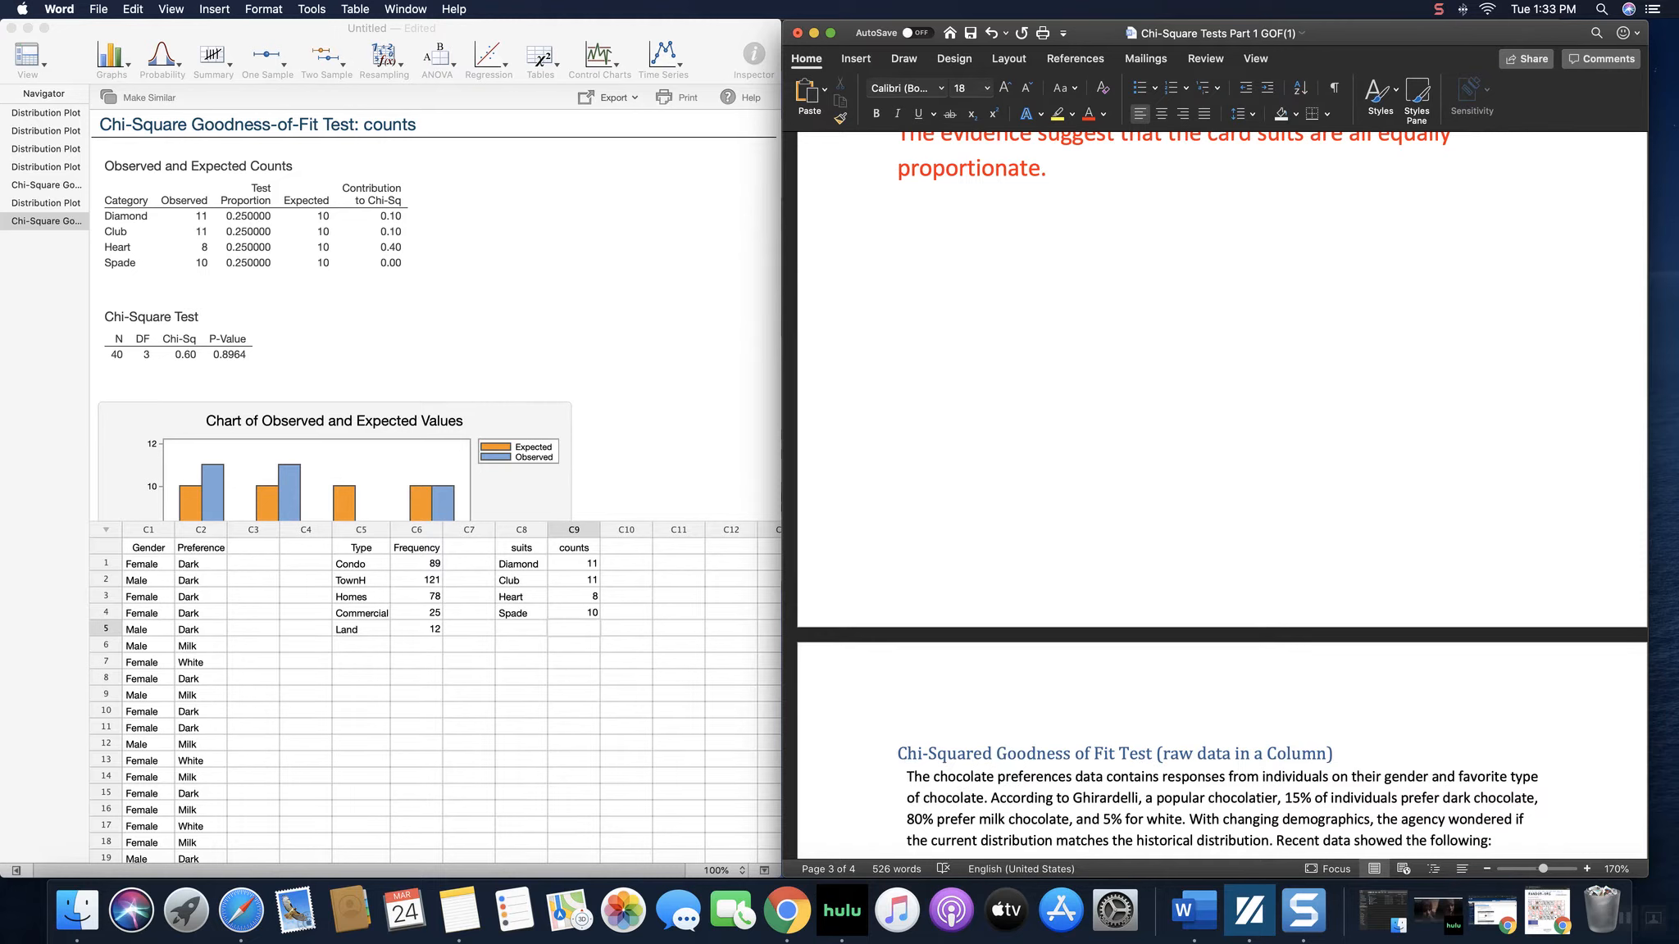
pyautogui.scroll(-5, 1499, 572)
pyautogui.scroll(-2, 1500, 571)
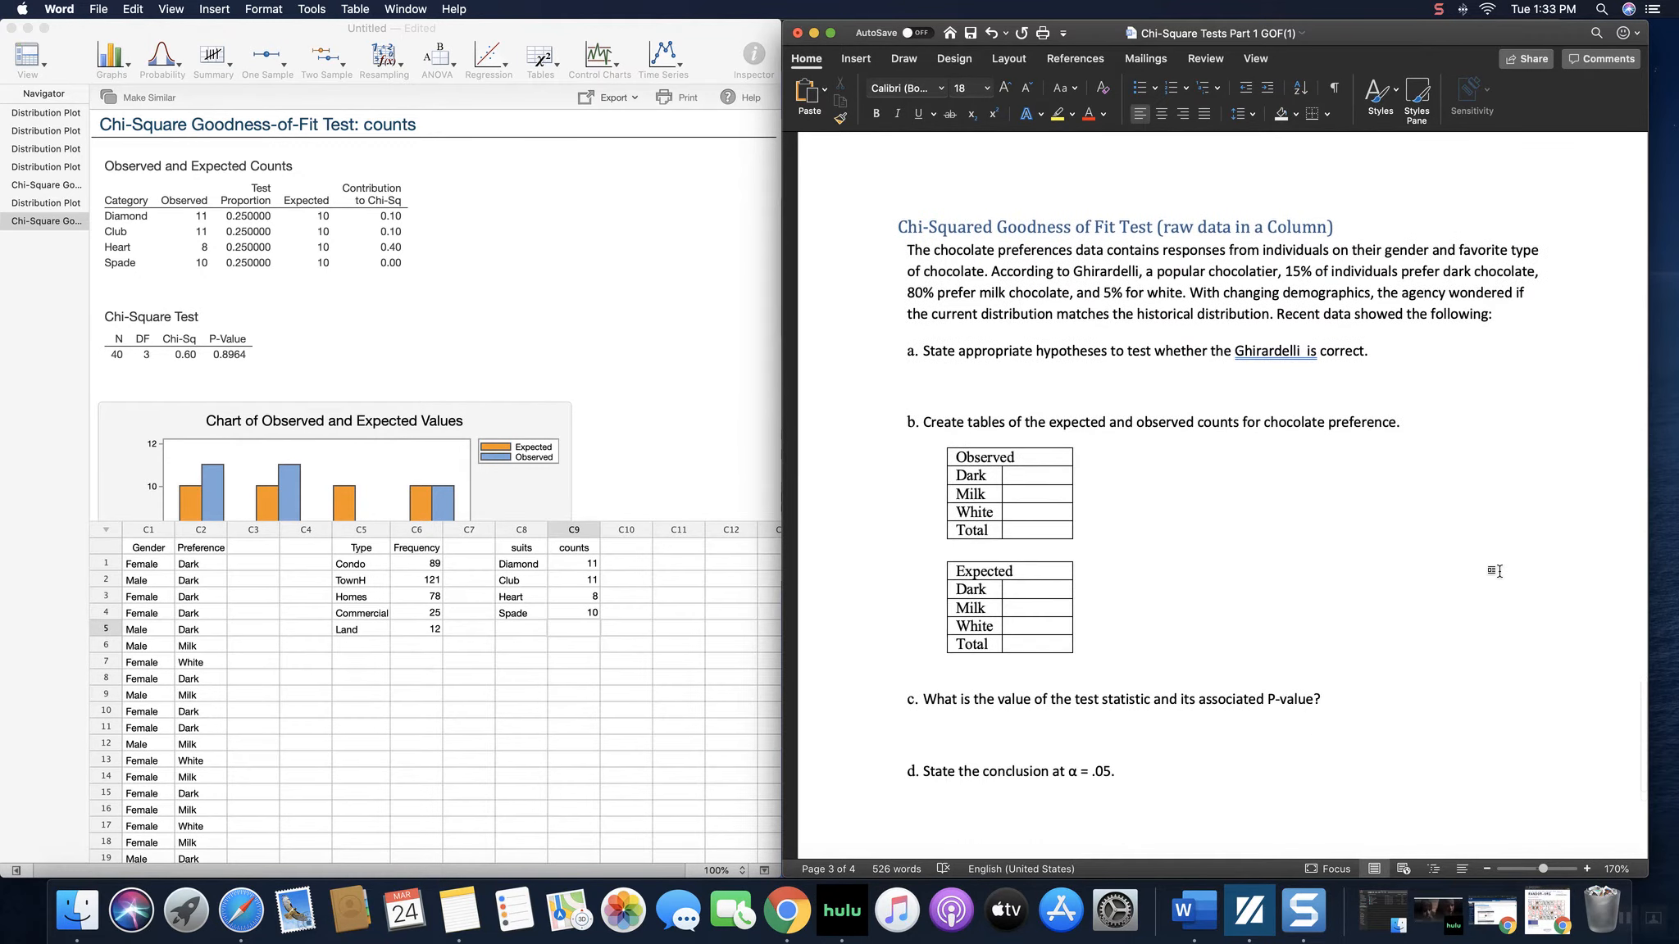
pyautogui.click(1307, 316)
pyautogui.press('BackSpace')
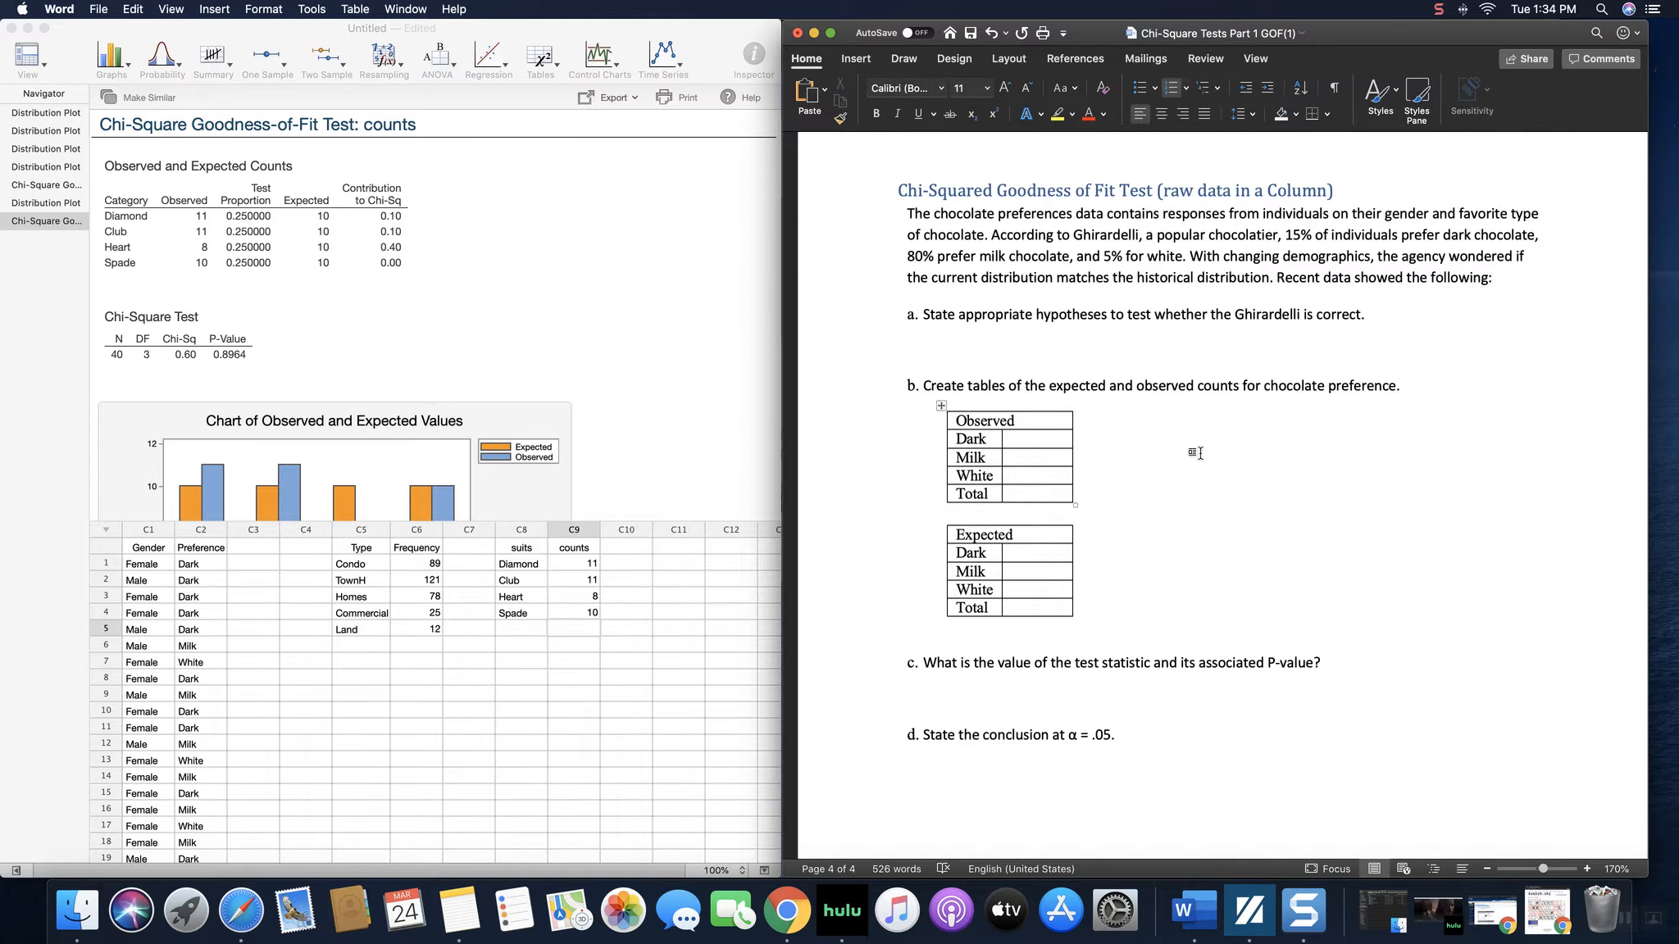
# Under the chocolate section's question a, write "Ho: p_dark=0.15, p_milk=0.80, p_white=0.05" in red 20-point text.
pyautogui.click(1080, 356)
pyautogui.click(1005, 87)
pyautogui.click(1004, 87)
pyautogui.click(1004, 87)
pyautogui.click(1004, 87)
pyautogui.click(1005, 87)
pyautogui.write('Ho')
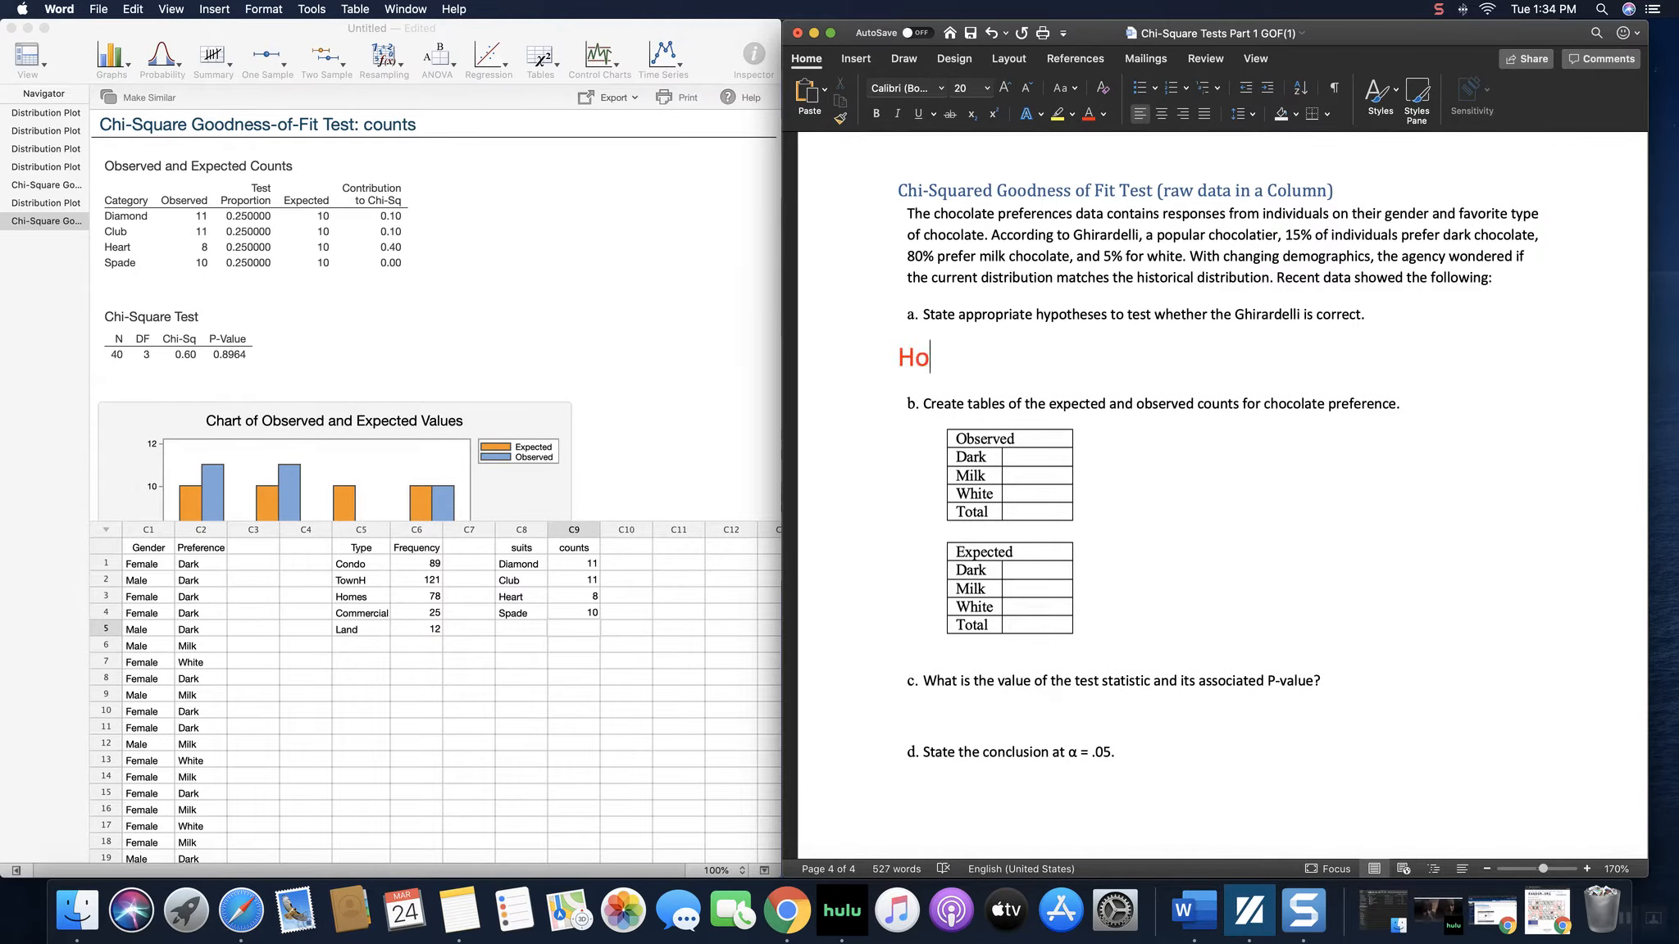
pyautogui.write(': p_dark=0.15, p_m')
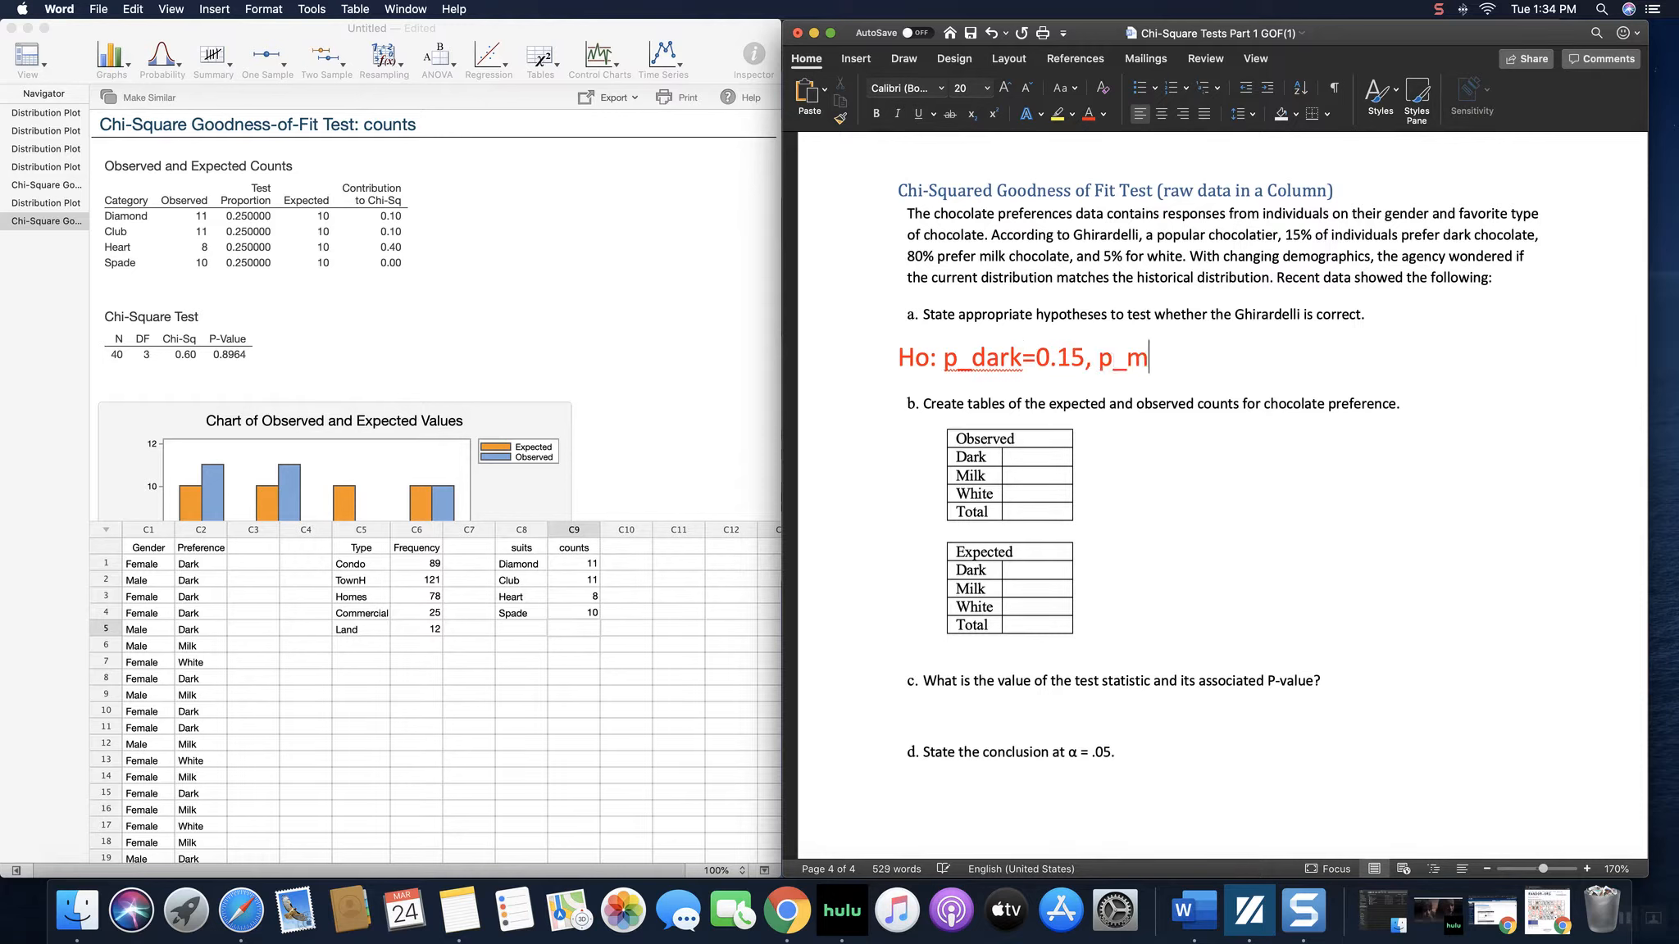
pyautogui.write('ilk=0.80')
pyautogui.write(', p')
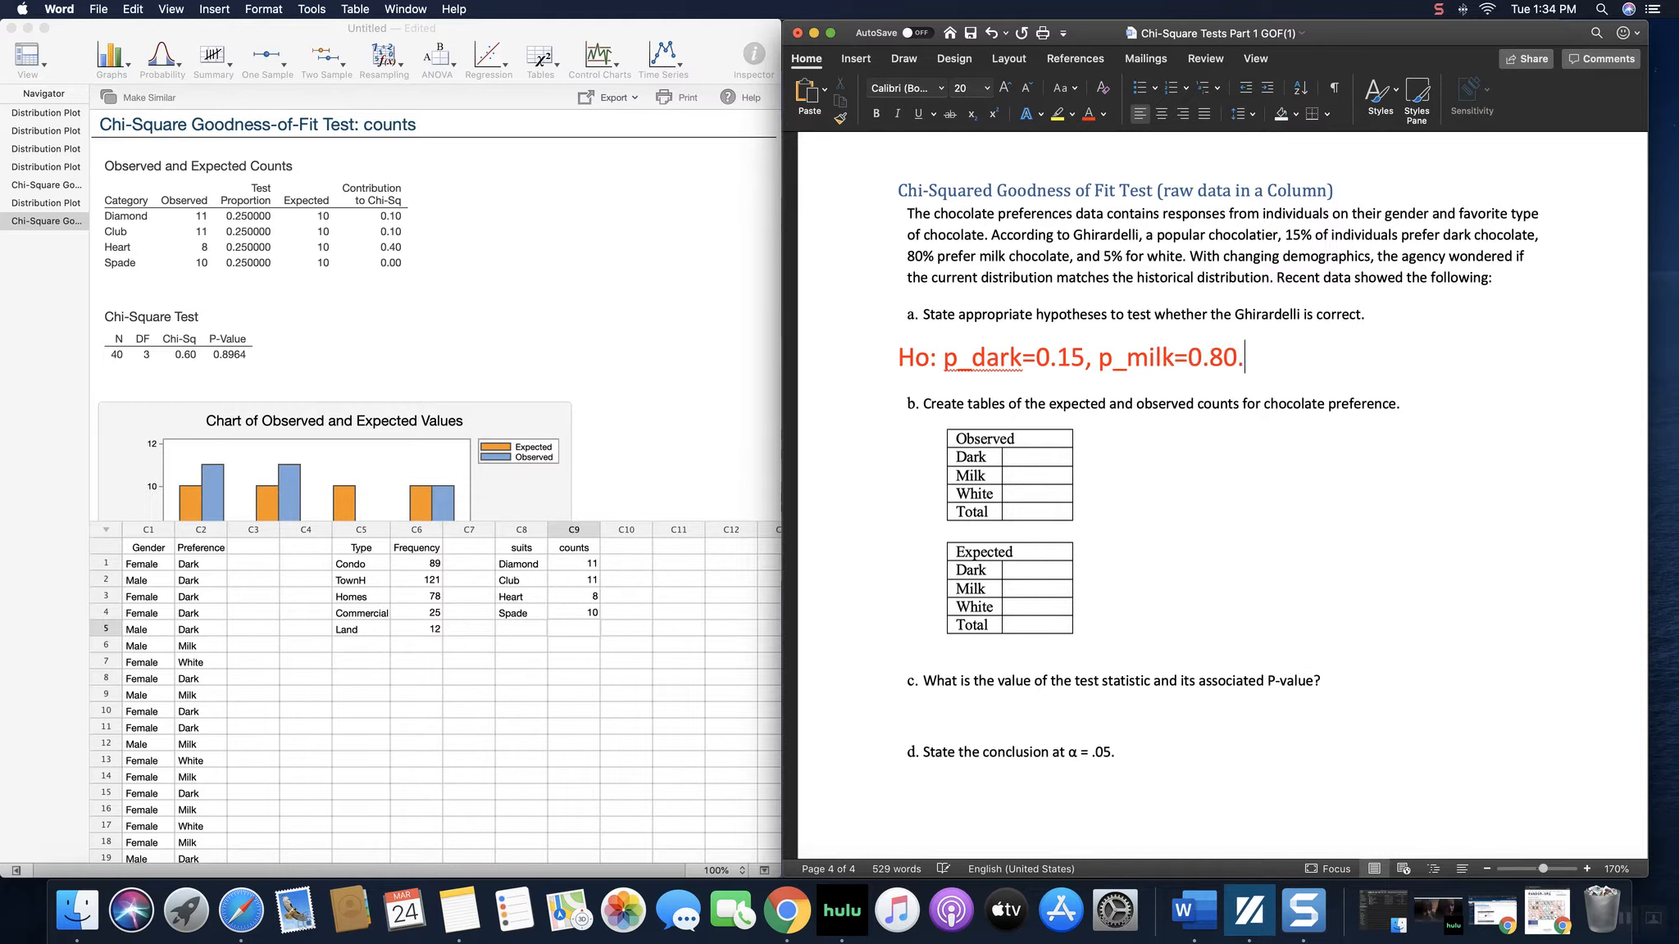
pyautogui.write('_')
pyautogui.write('white')
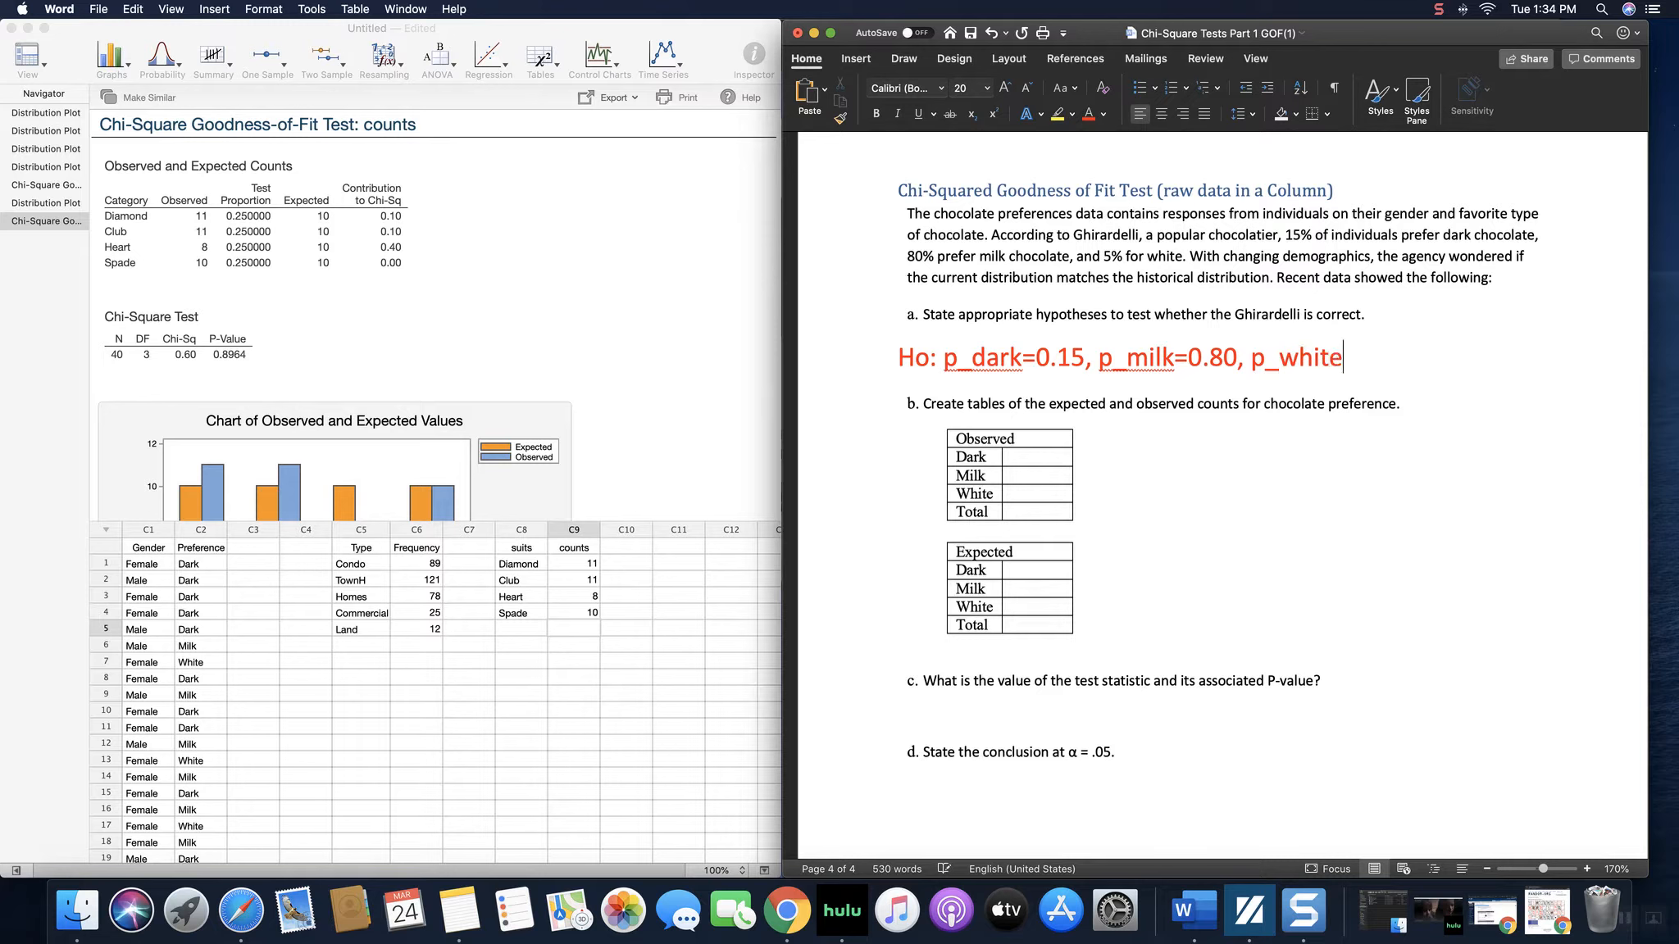
pyautogui.write('=0.05')
# Add the alternative hypothesis "Ha: At least one proportion is not as Ghirardelli." on a new line below Ho.
pyautogui.press('Return')
pyautogui.write('HaL')
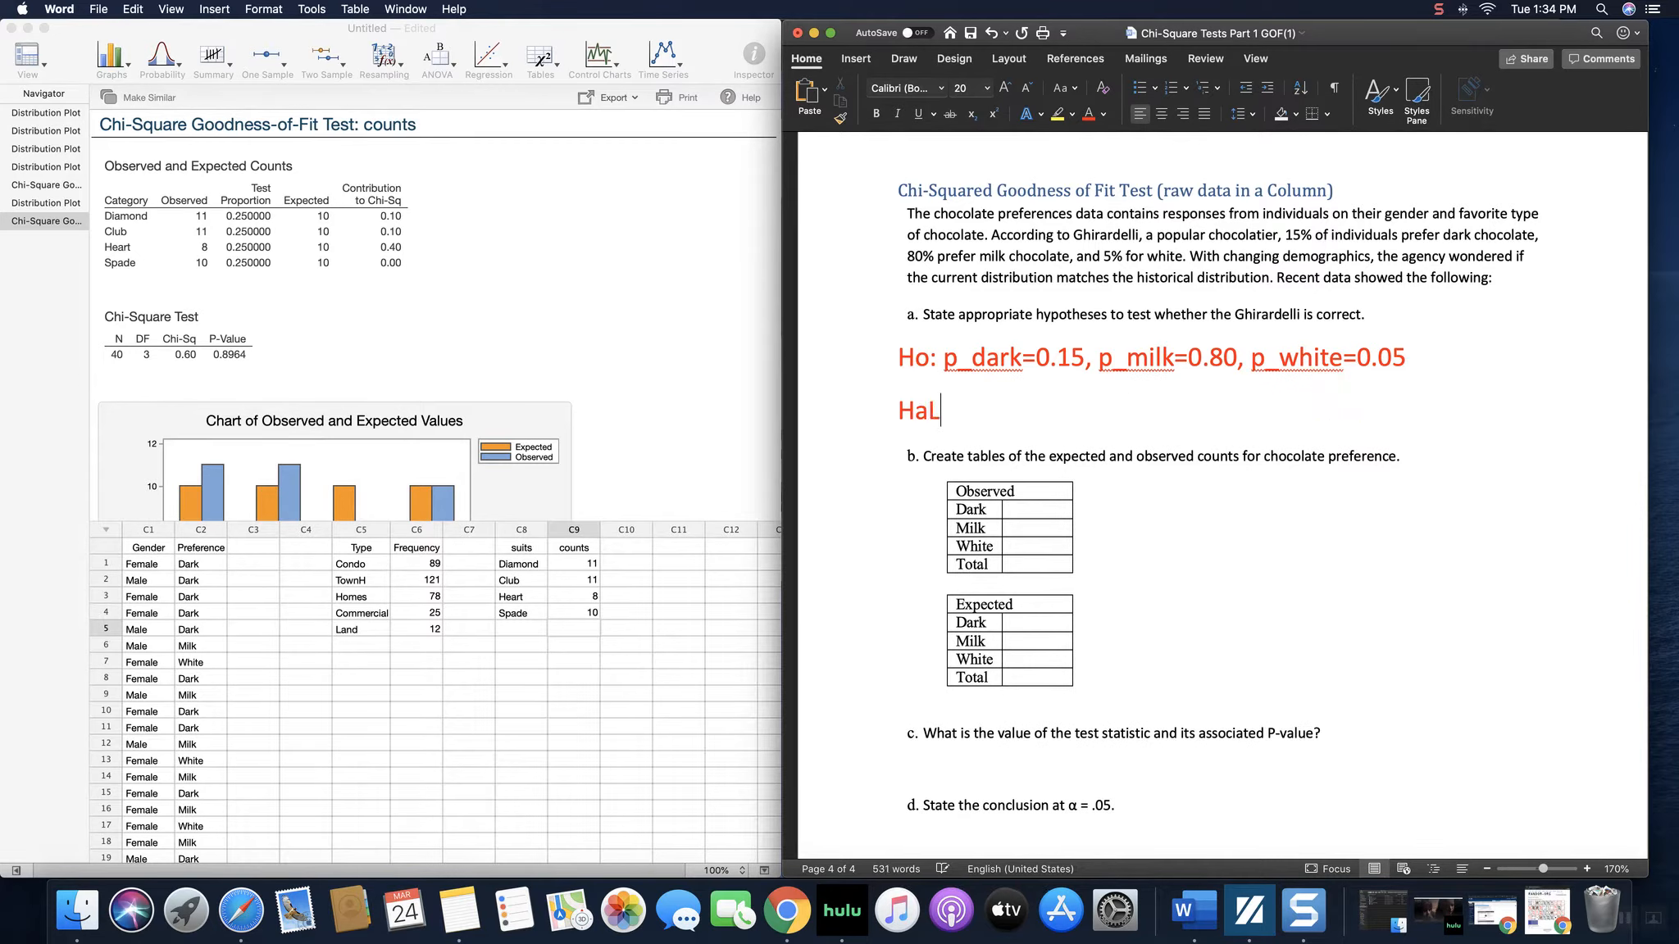
pyautogui.press('BackSpace')
pyautogui.write(': a')
pyautogui.press('BackSpace')
pyautogui.write('At lea')
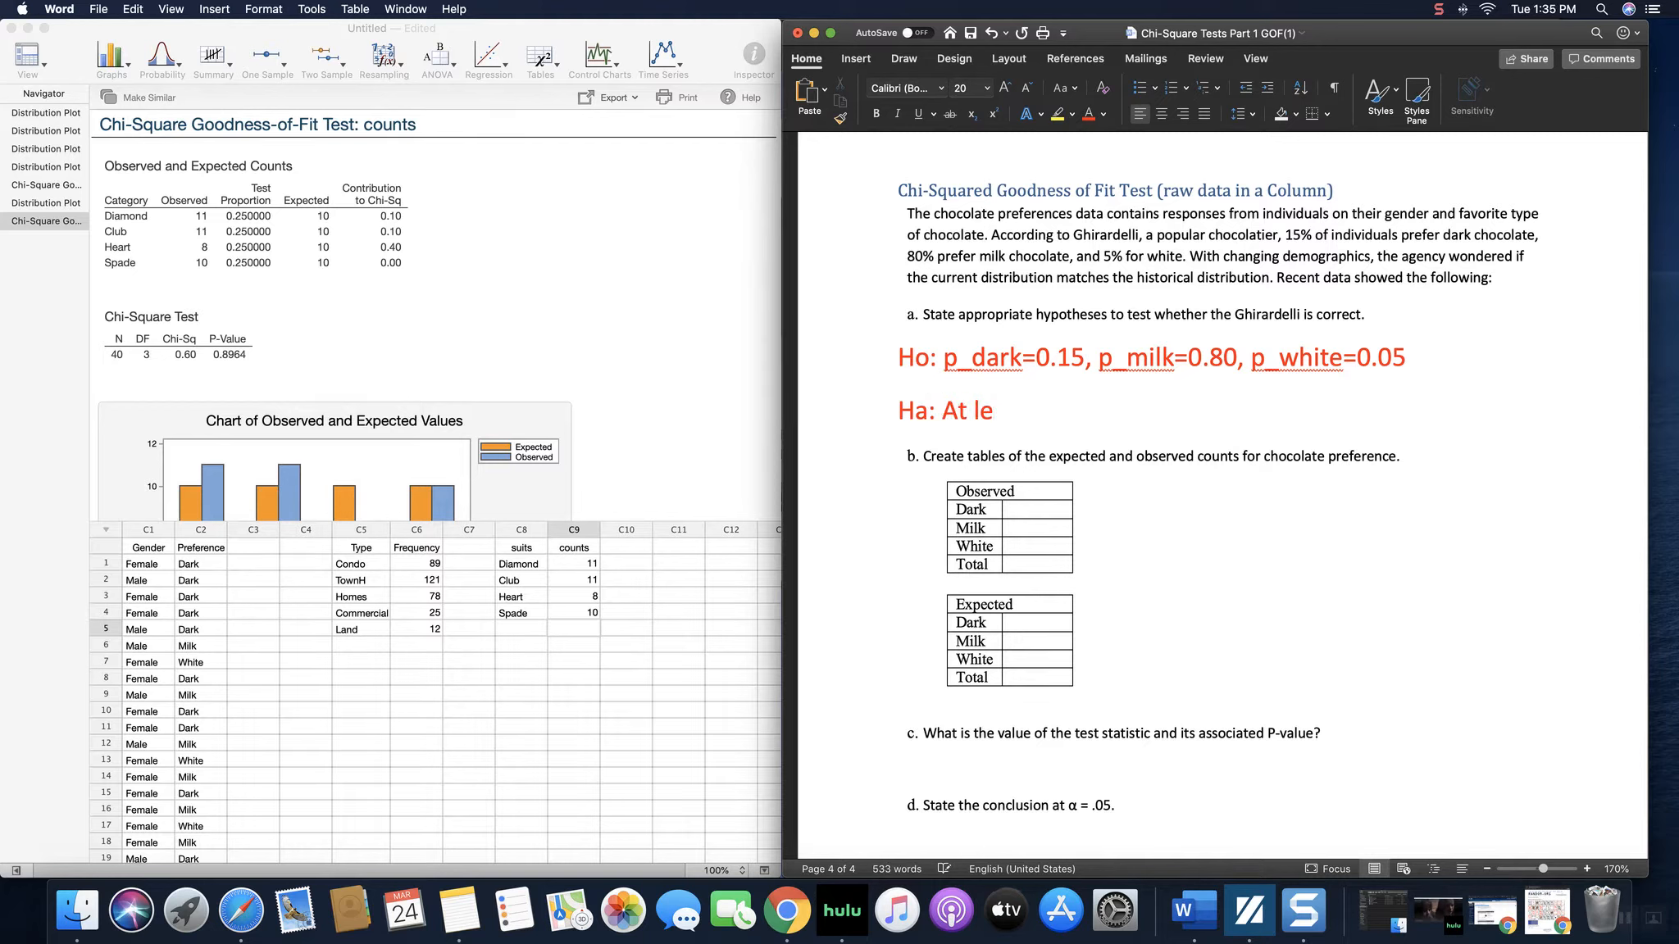
pyautogui.write('st one proportion is not')
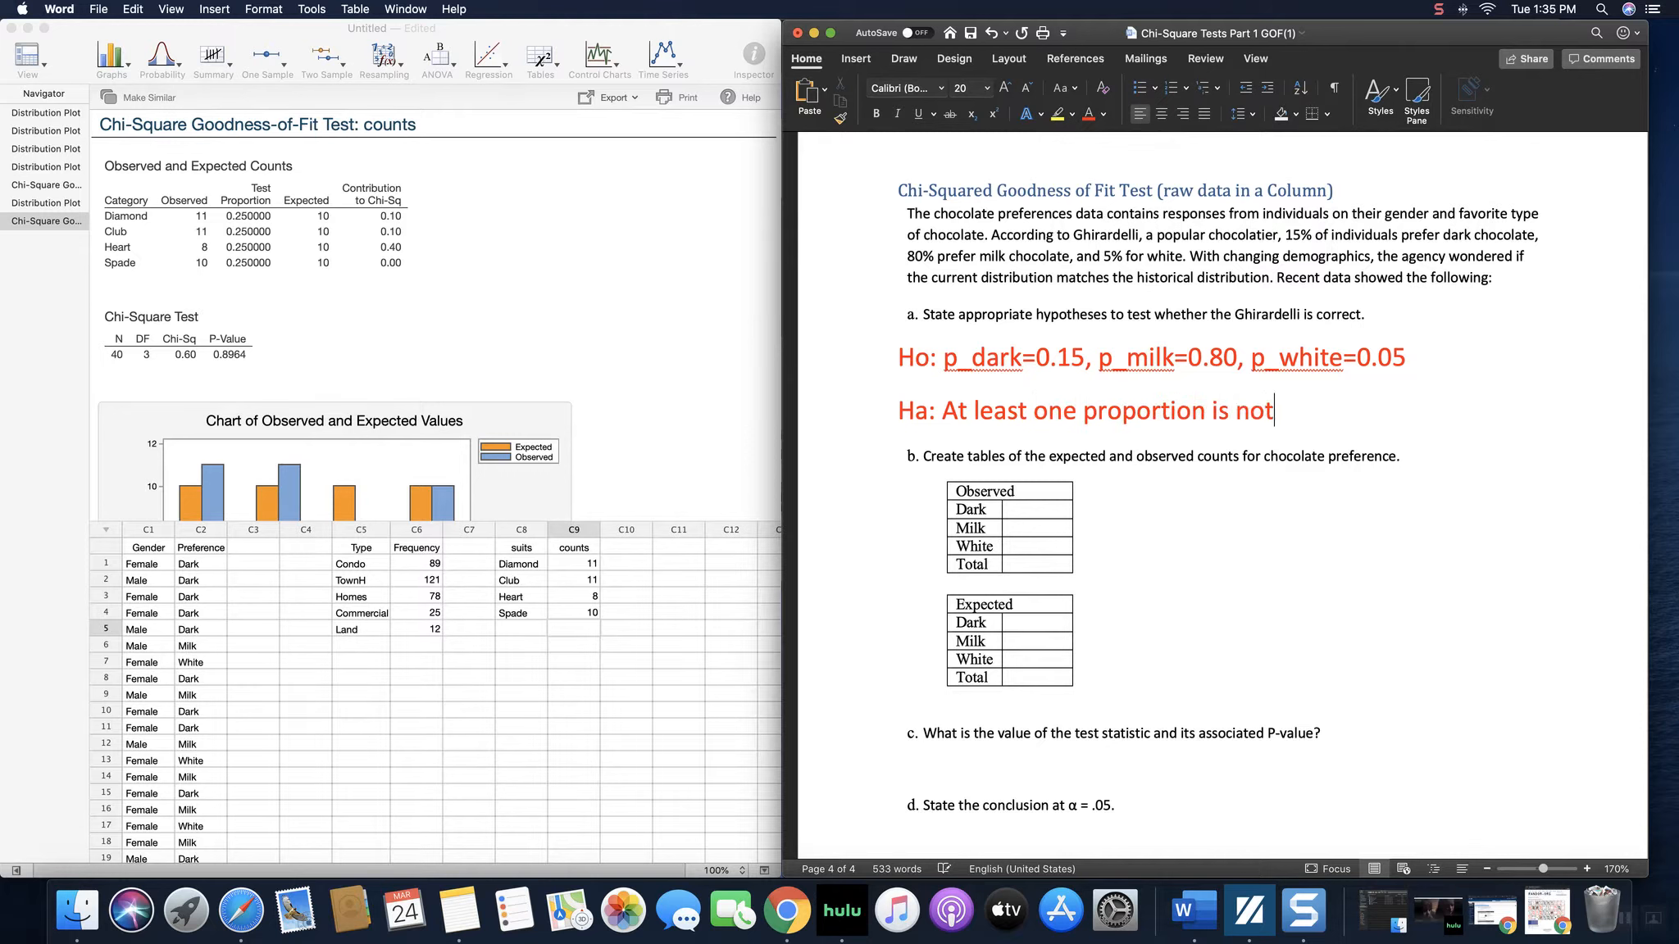
pyautogui.write(' as ')
pyautogui.write('G')
pyautogui.write('hira')
pyautogui.write('rde')
pyautogui.write('llo')
pyautogui.write('i')
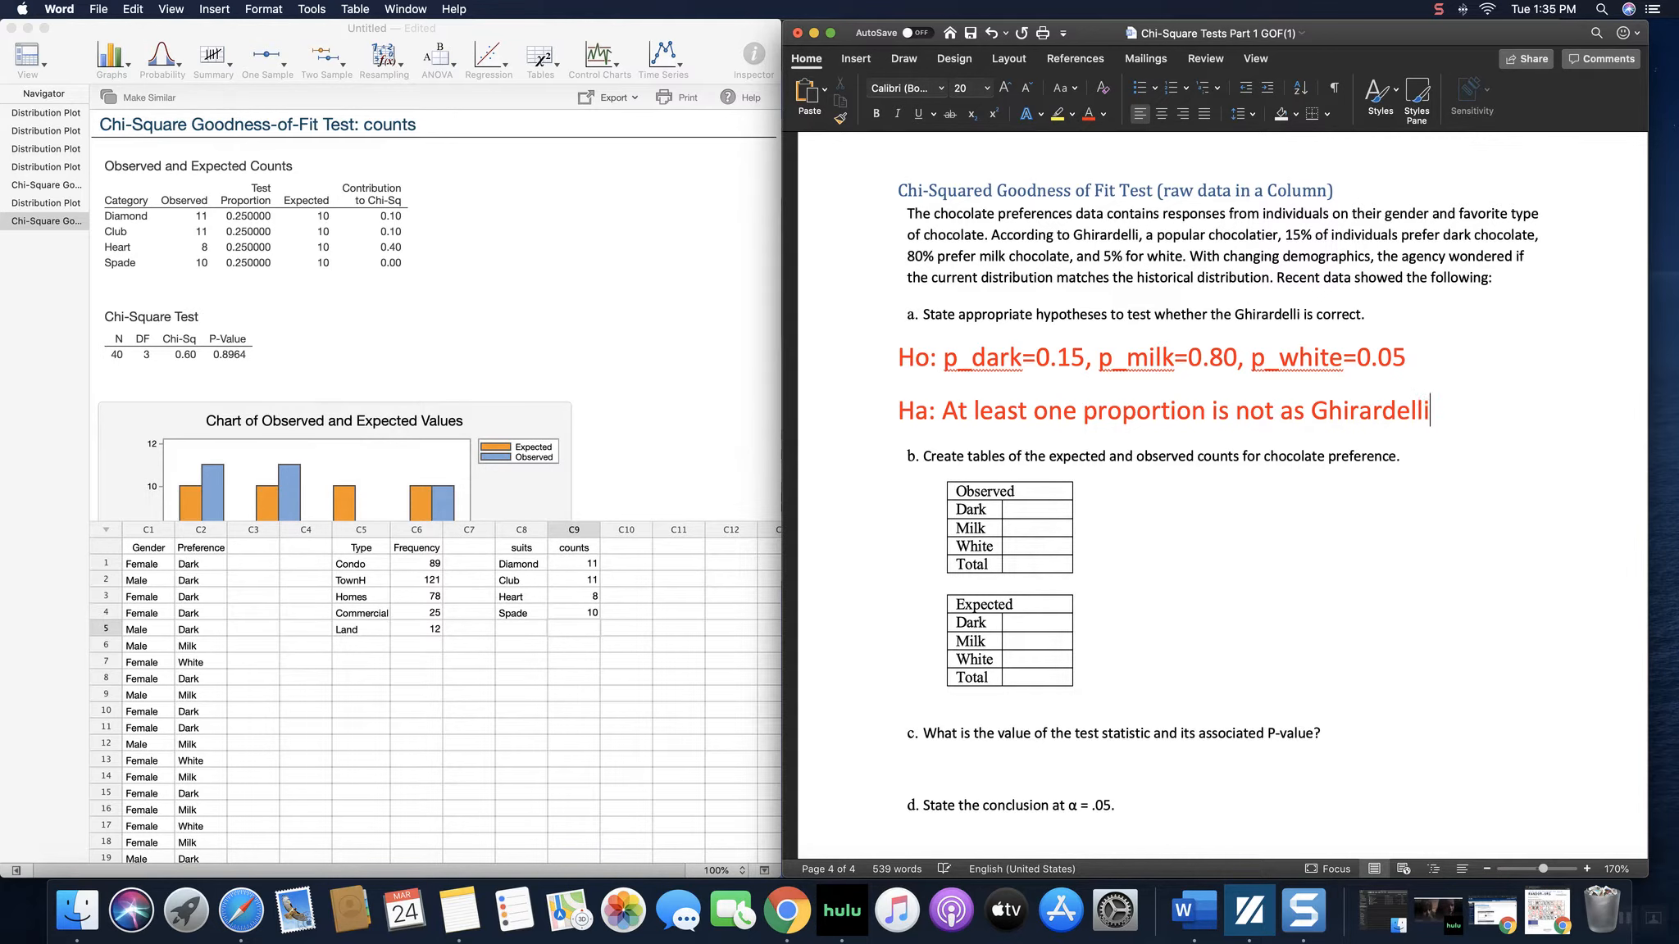
pyautogui.write('.')
# In Minitab Express, set up a Chi-Square Goodness-of-Fit test on the Preference column with specified proportions.
pyautogui.scroll(-1, 1238, 489)
pyautogui.scroll(-1, 1238, 488)
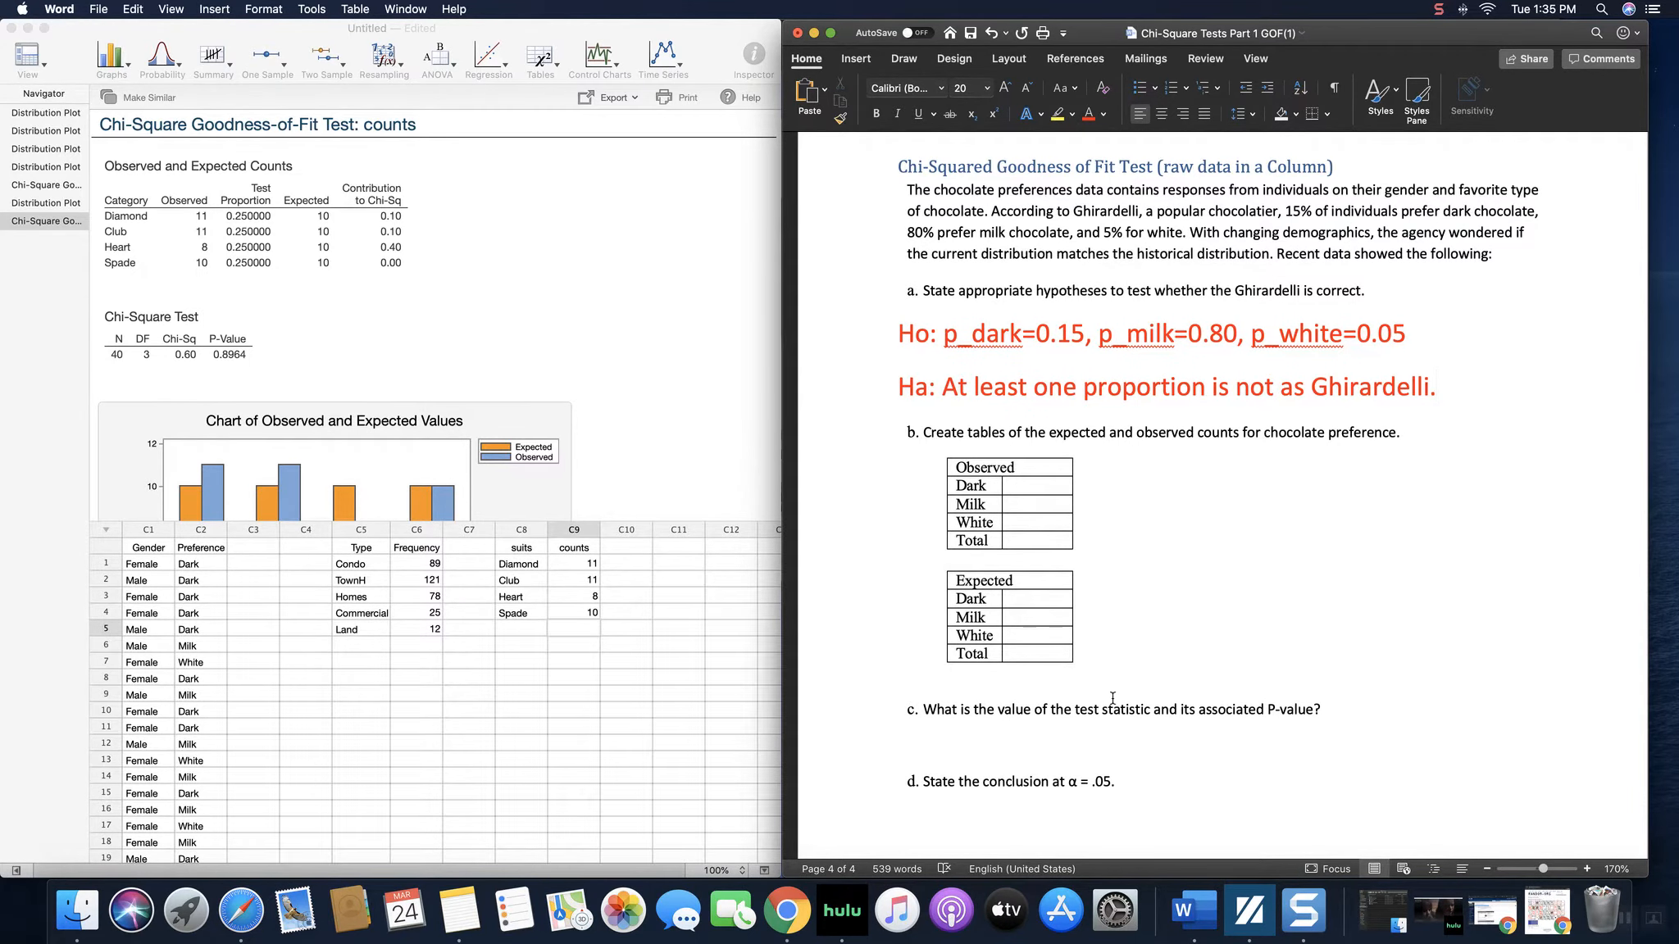
pyautogui.scroll(-4, 1117, 701)
pyautogui.scroll(-2, 1112, 697)
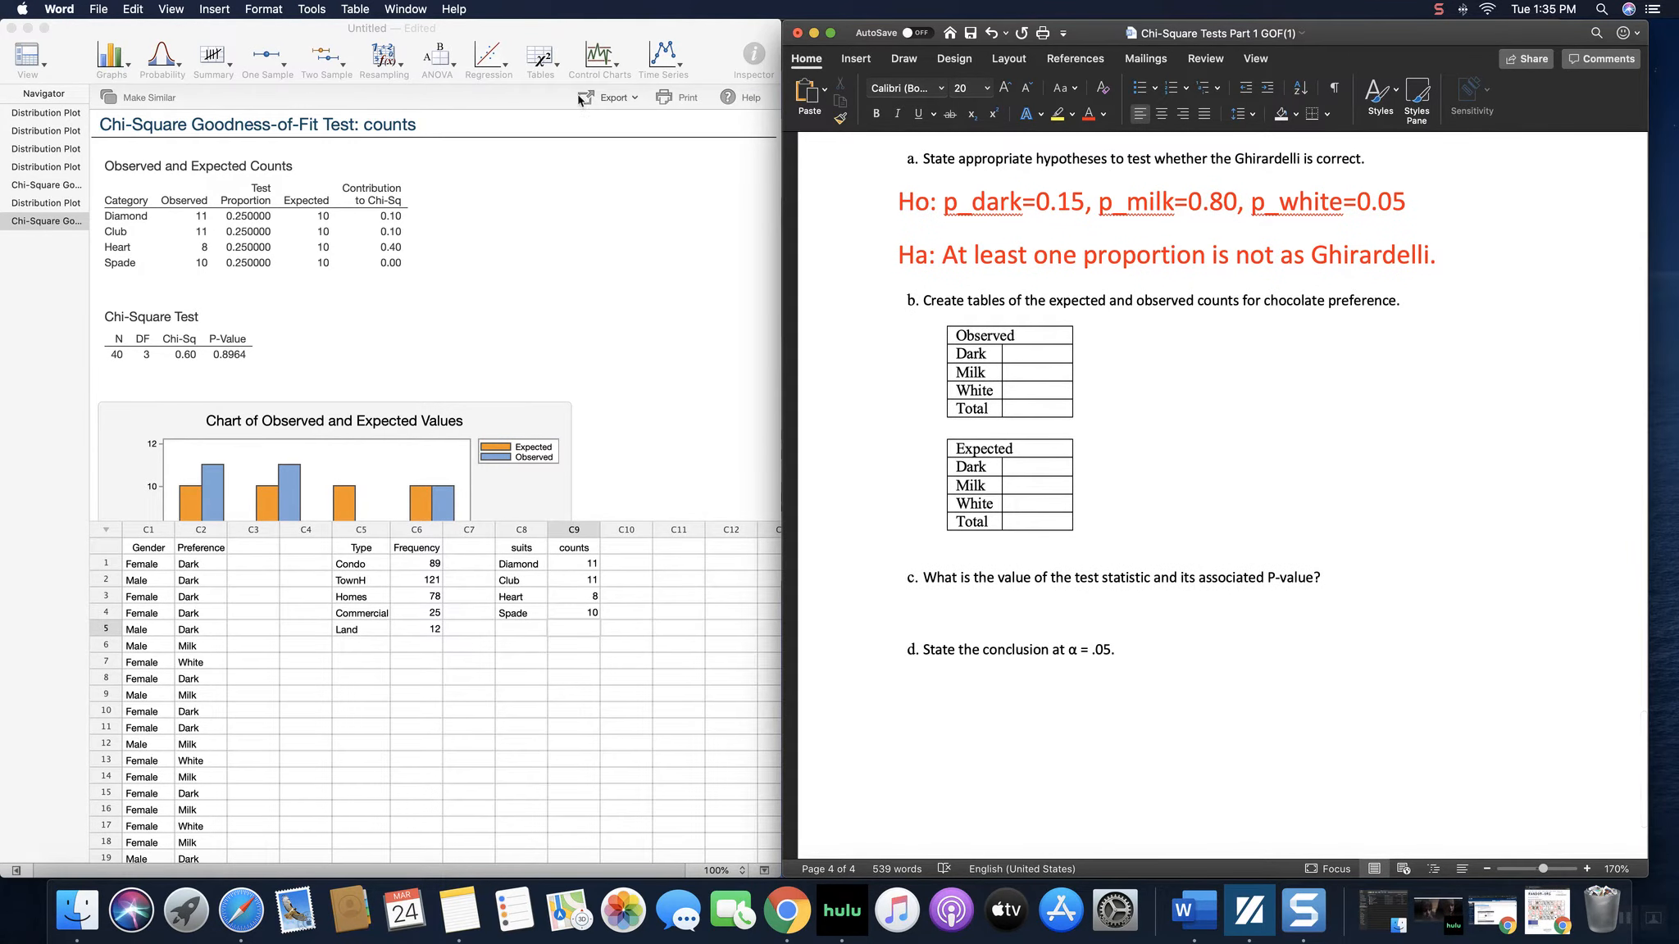
pyautogui.click(560, 66)
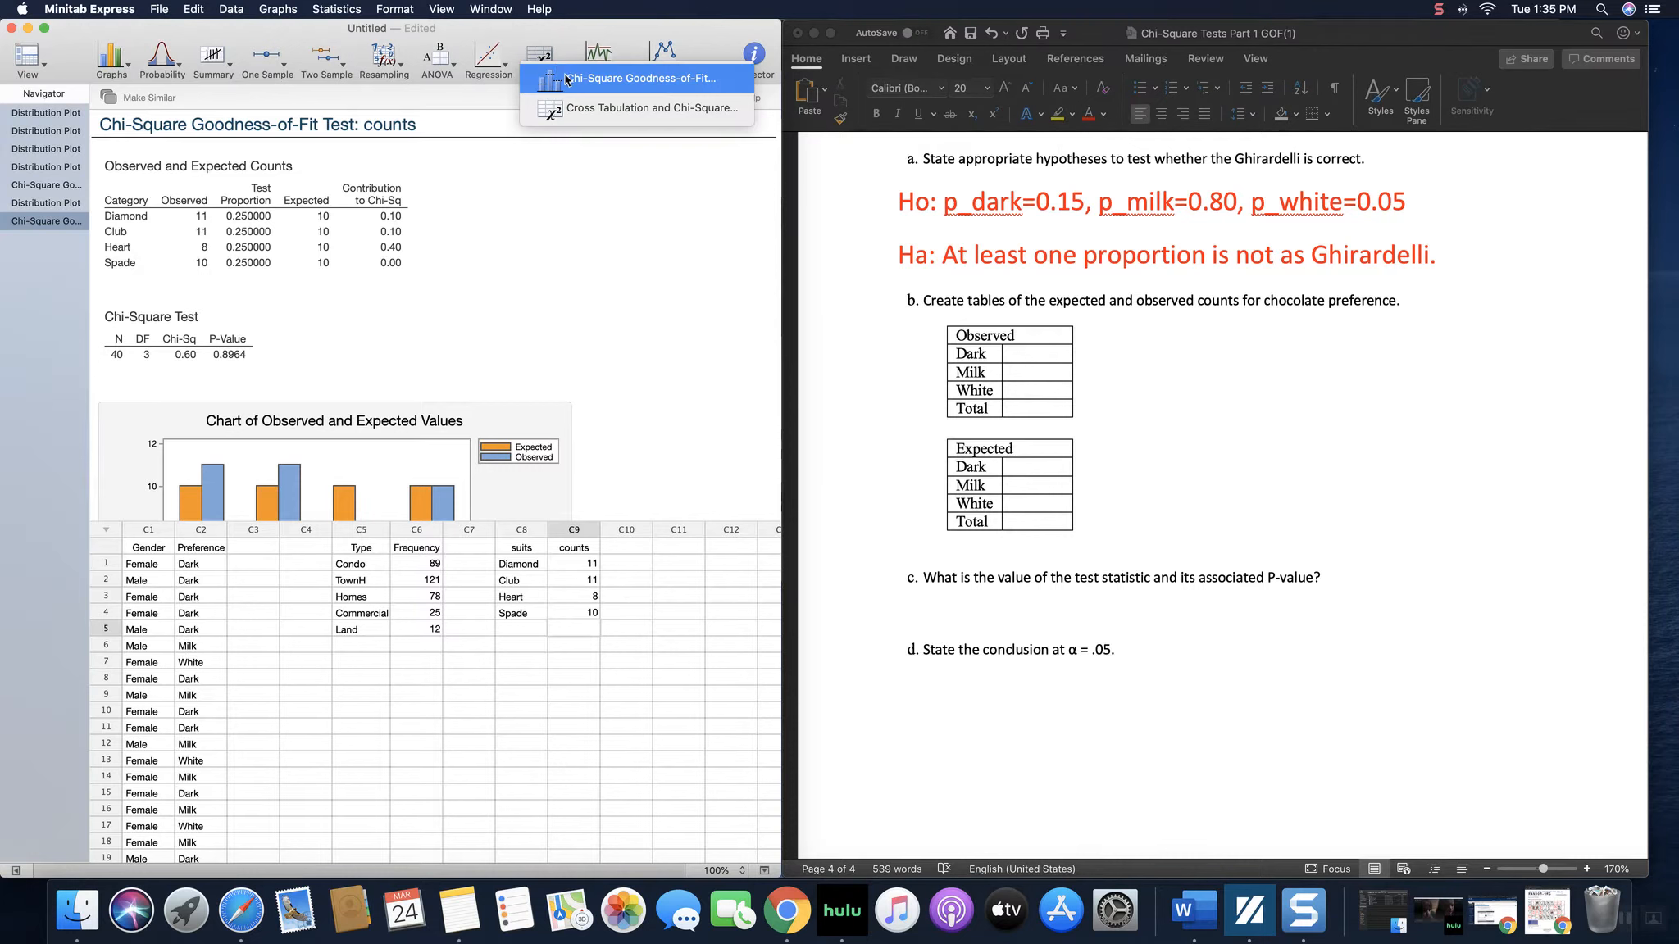
pyautogui.click(578, 83)
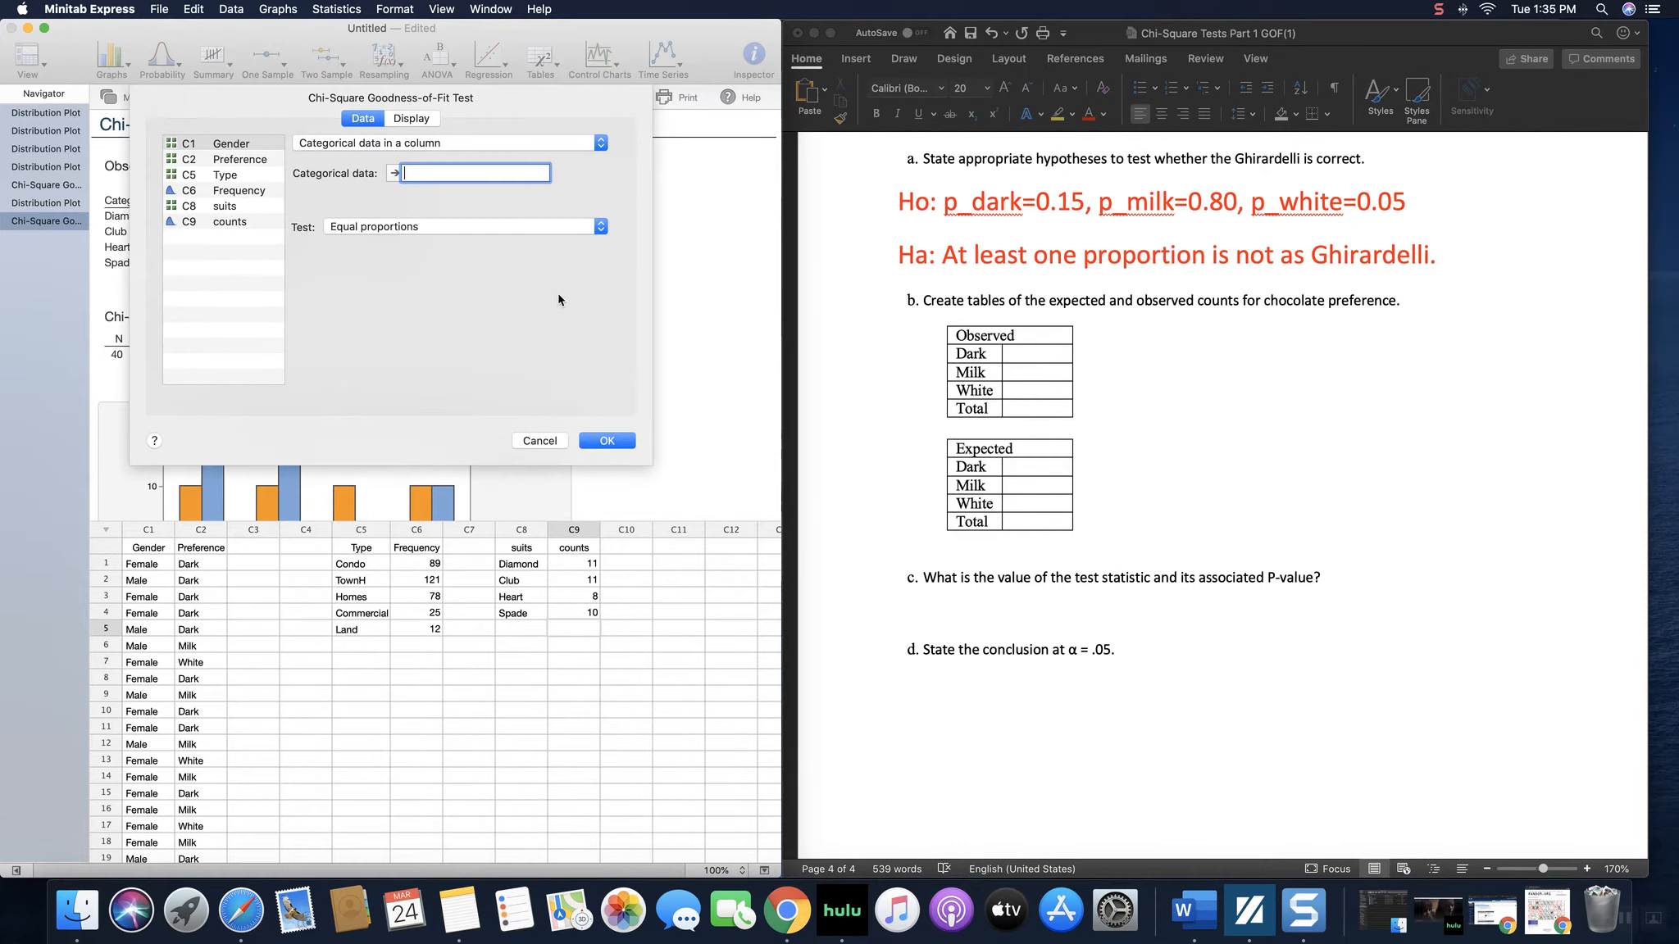
pyautogui.doubleClick(230, 161)
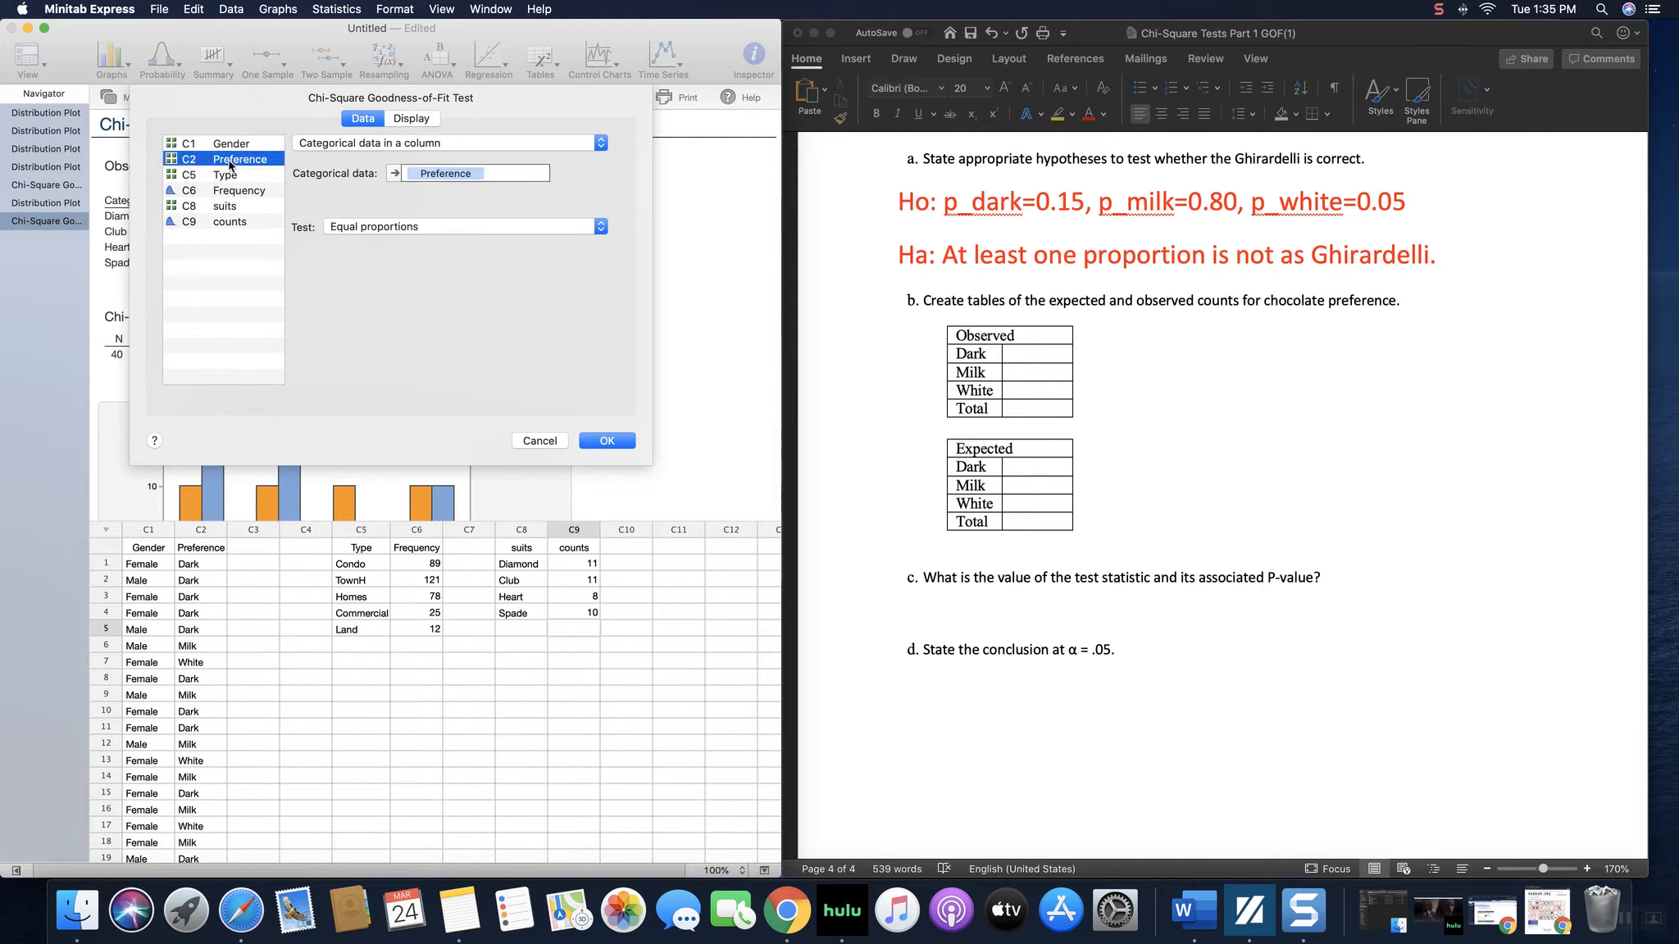
pyautogui.click(438, 234)
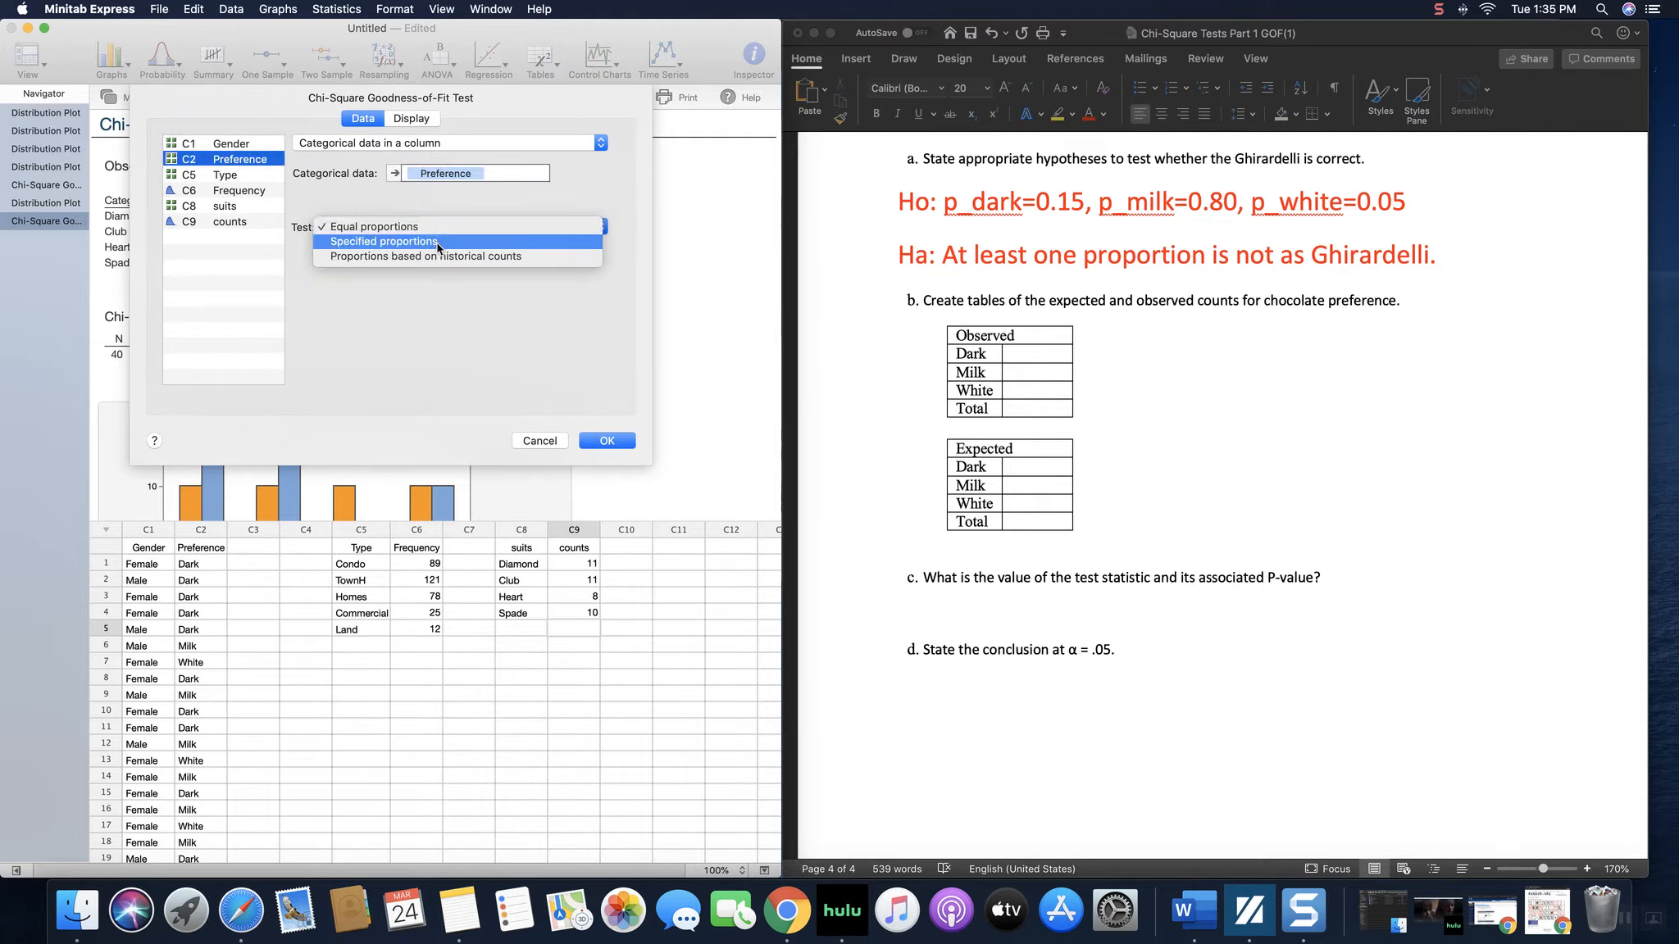
pyautogui.click(436, 243)
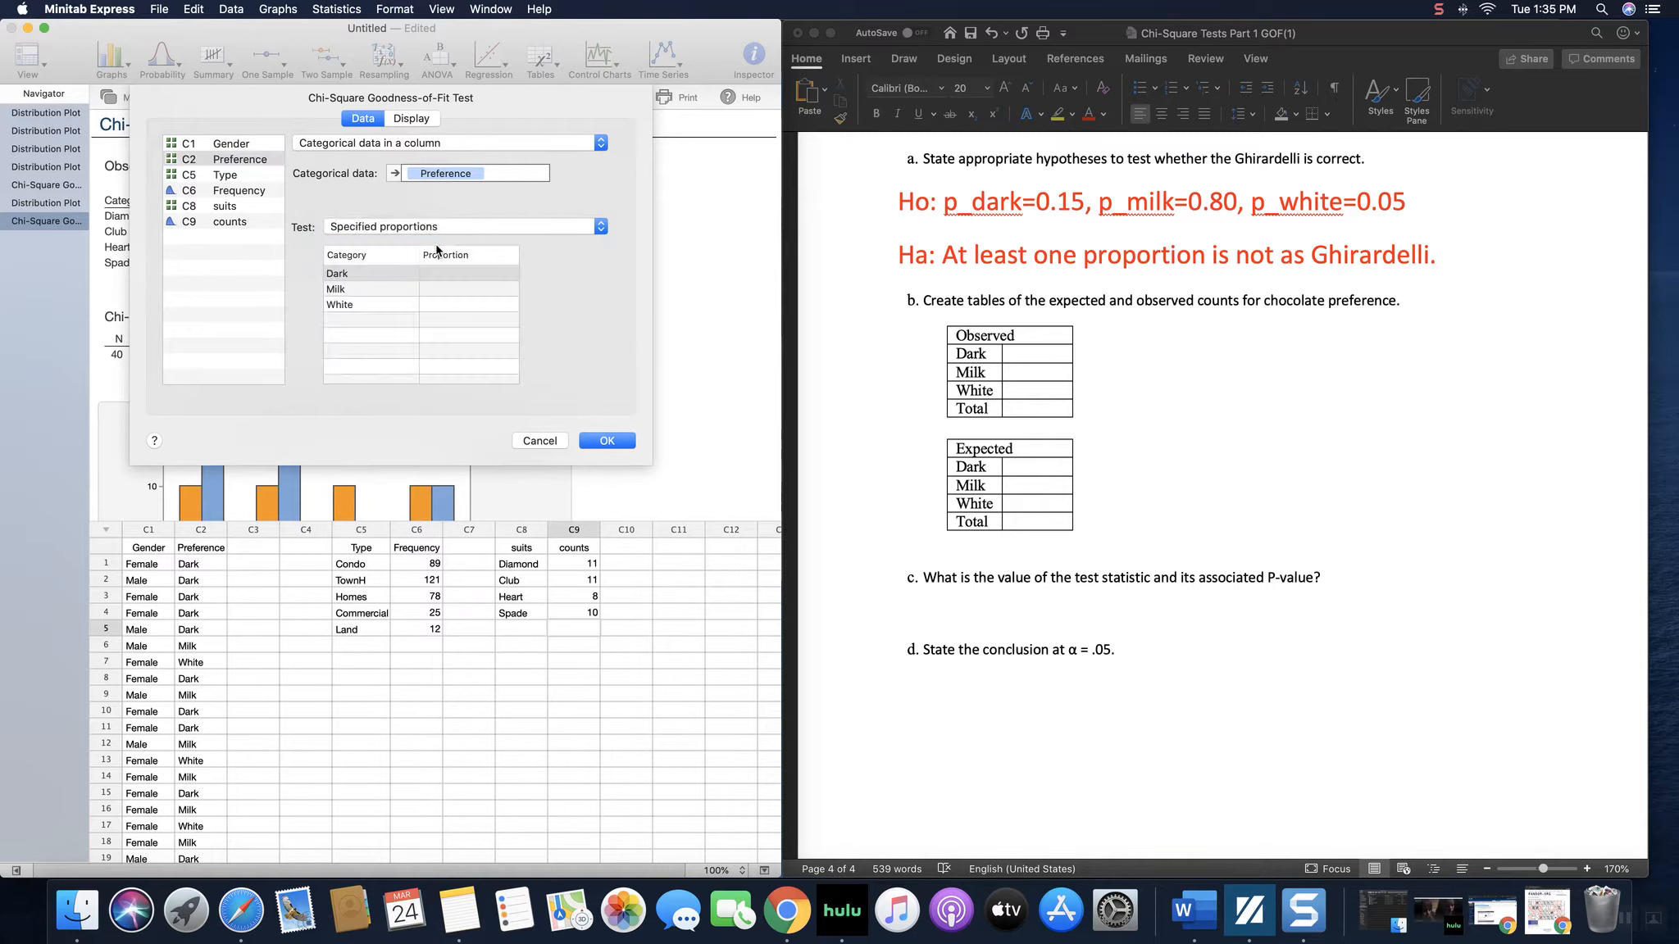
# Enter the test proportions Dark 0.15, Milk 0.80 and White 0.05, and run the test.
pyautogui.click(459, 275)
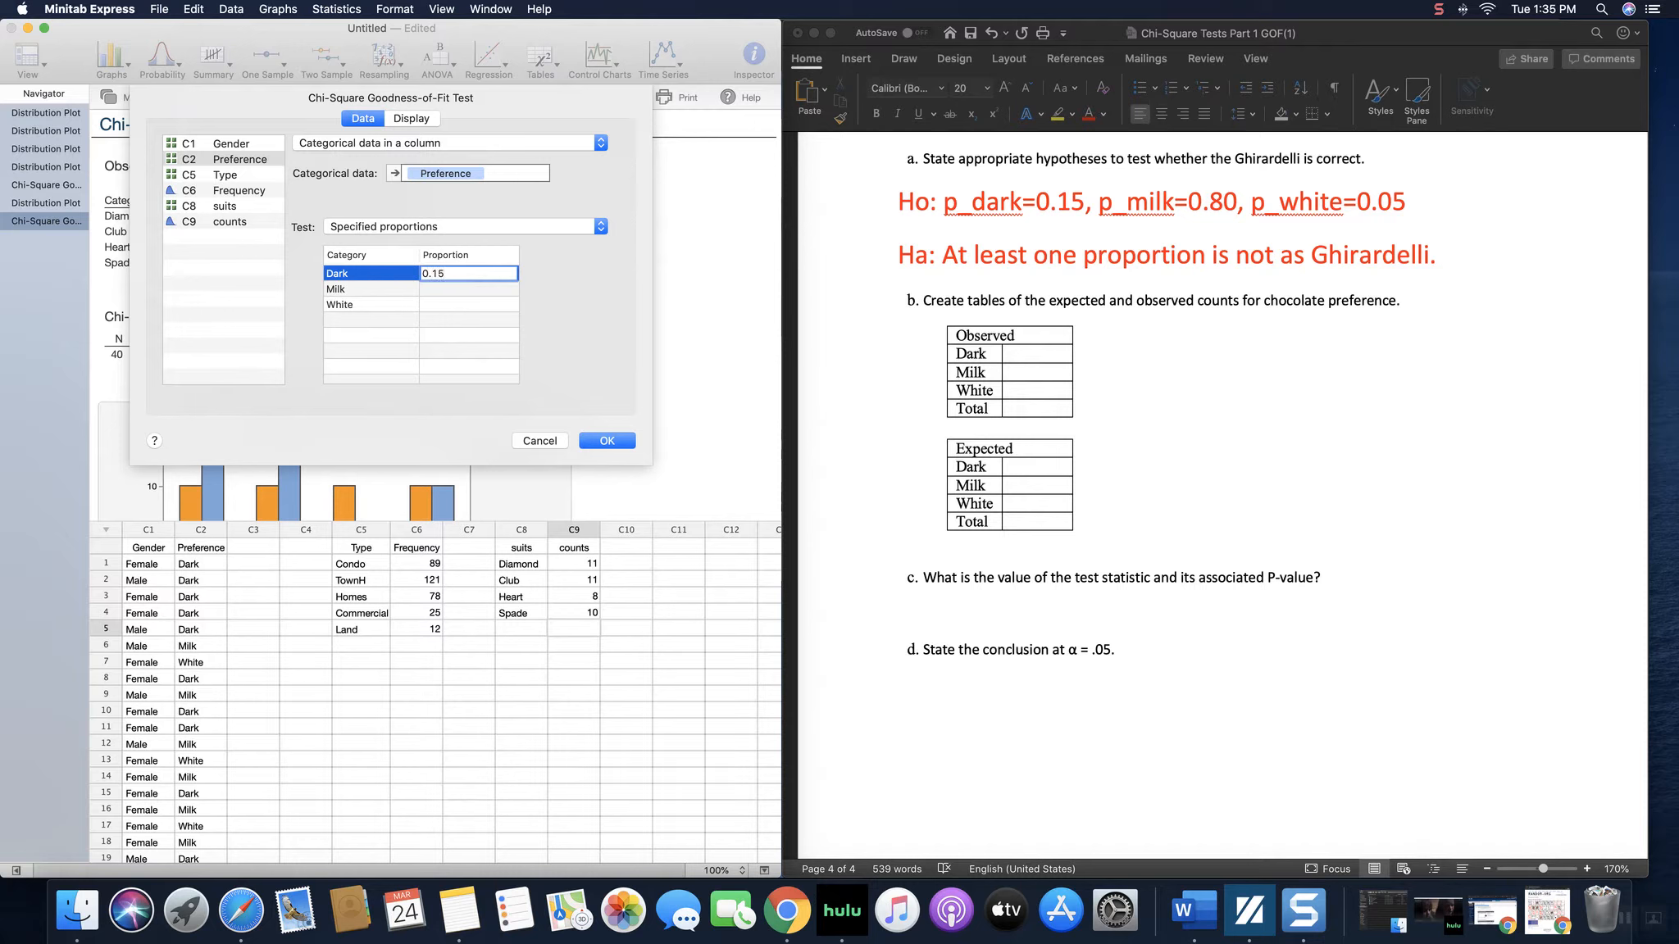
pyautogui.click(471, 288)
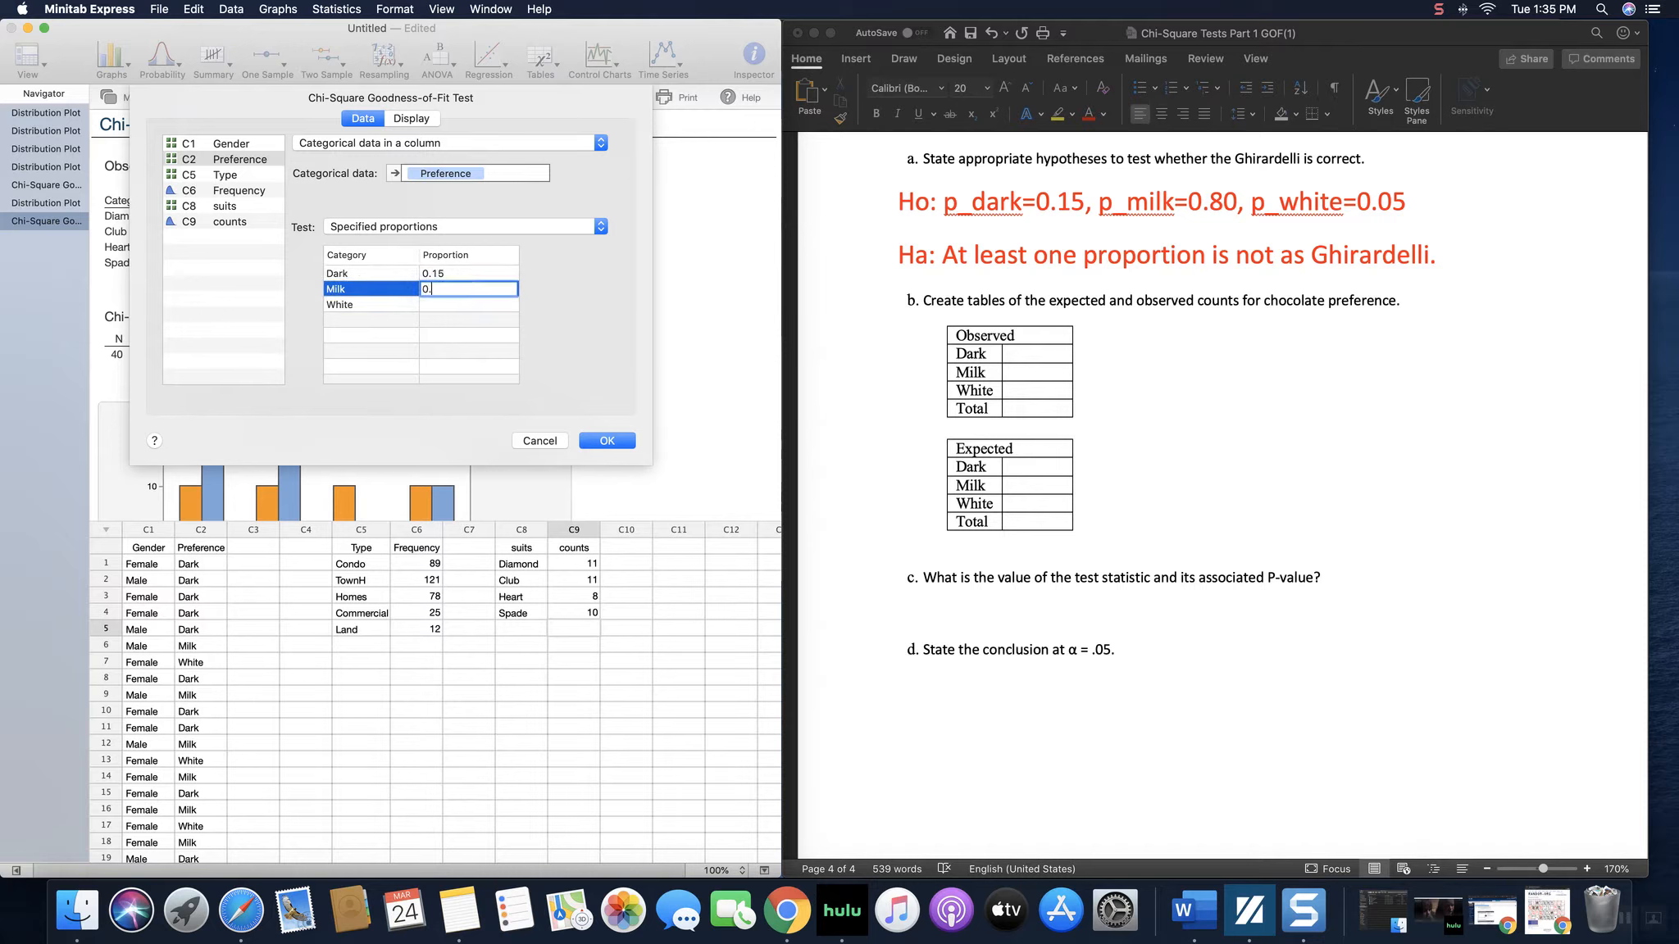
pyautogui.click(473, 304)
pyautogui.write('0.05')
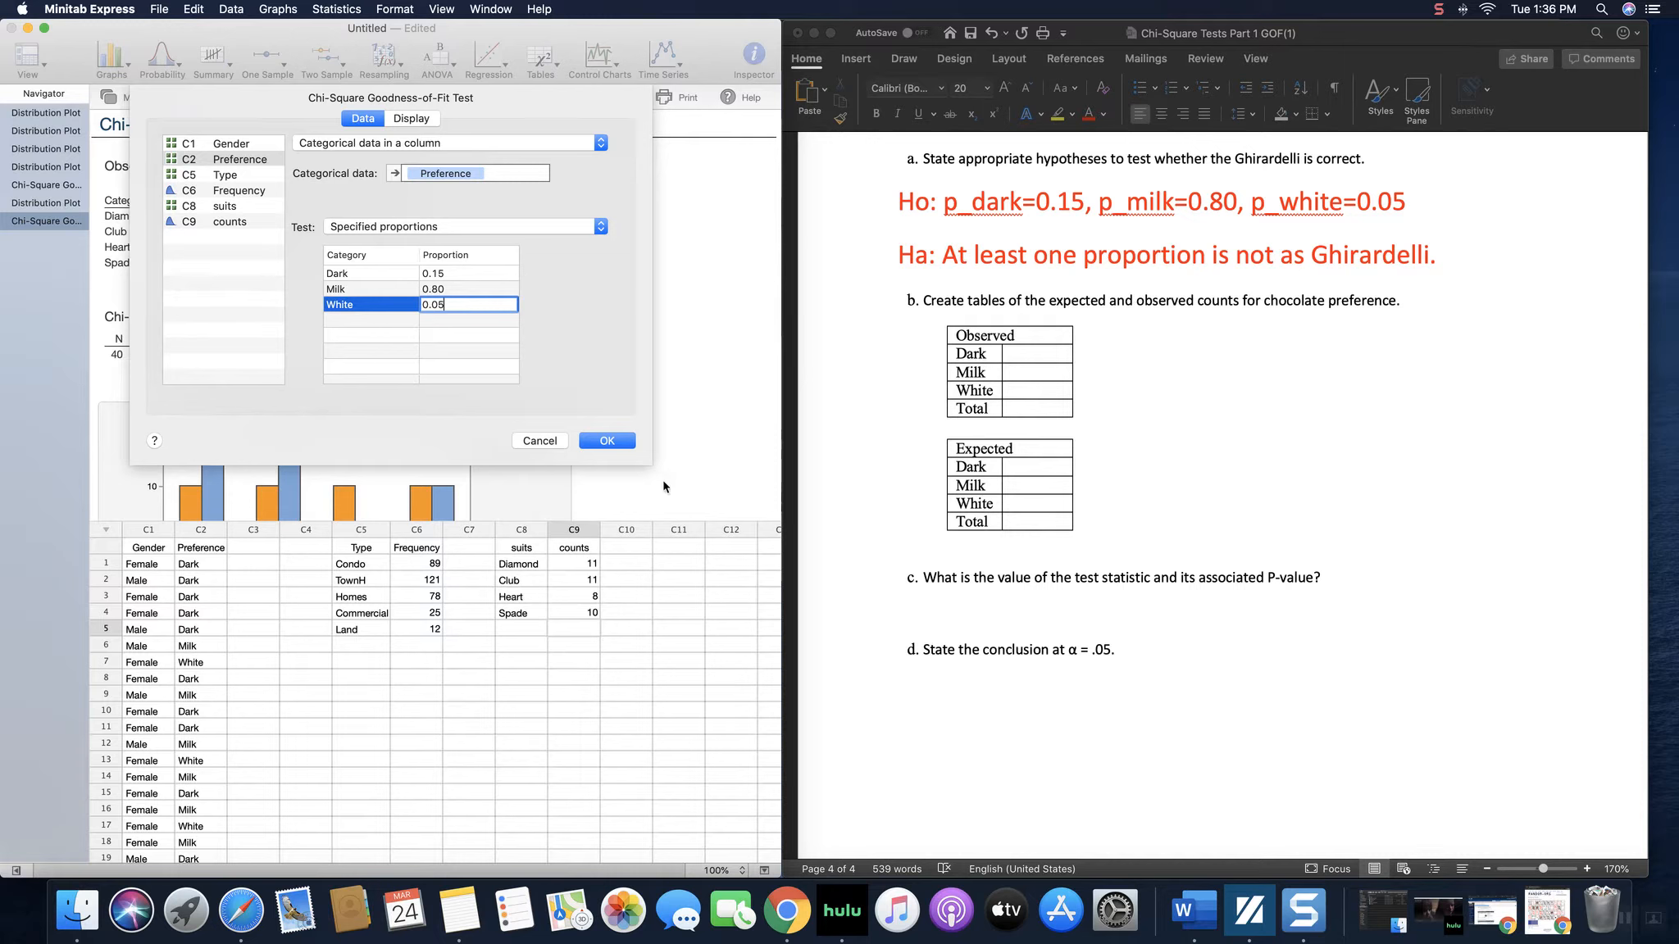
pyautogui.click(604, 441)
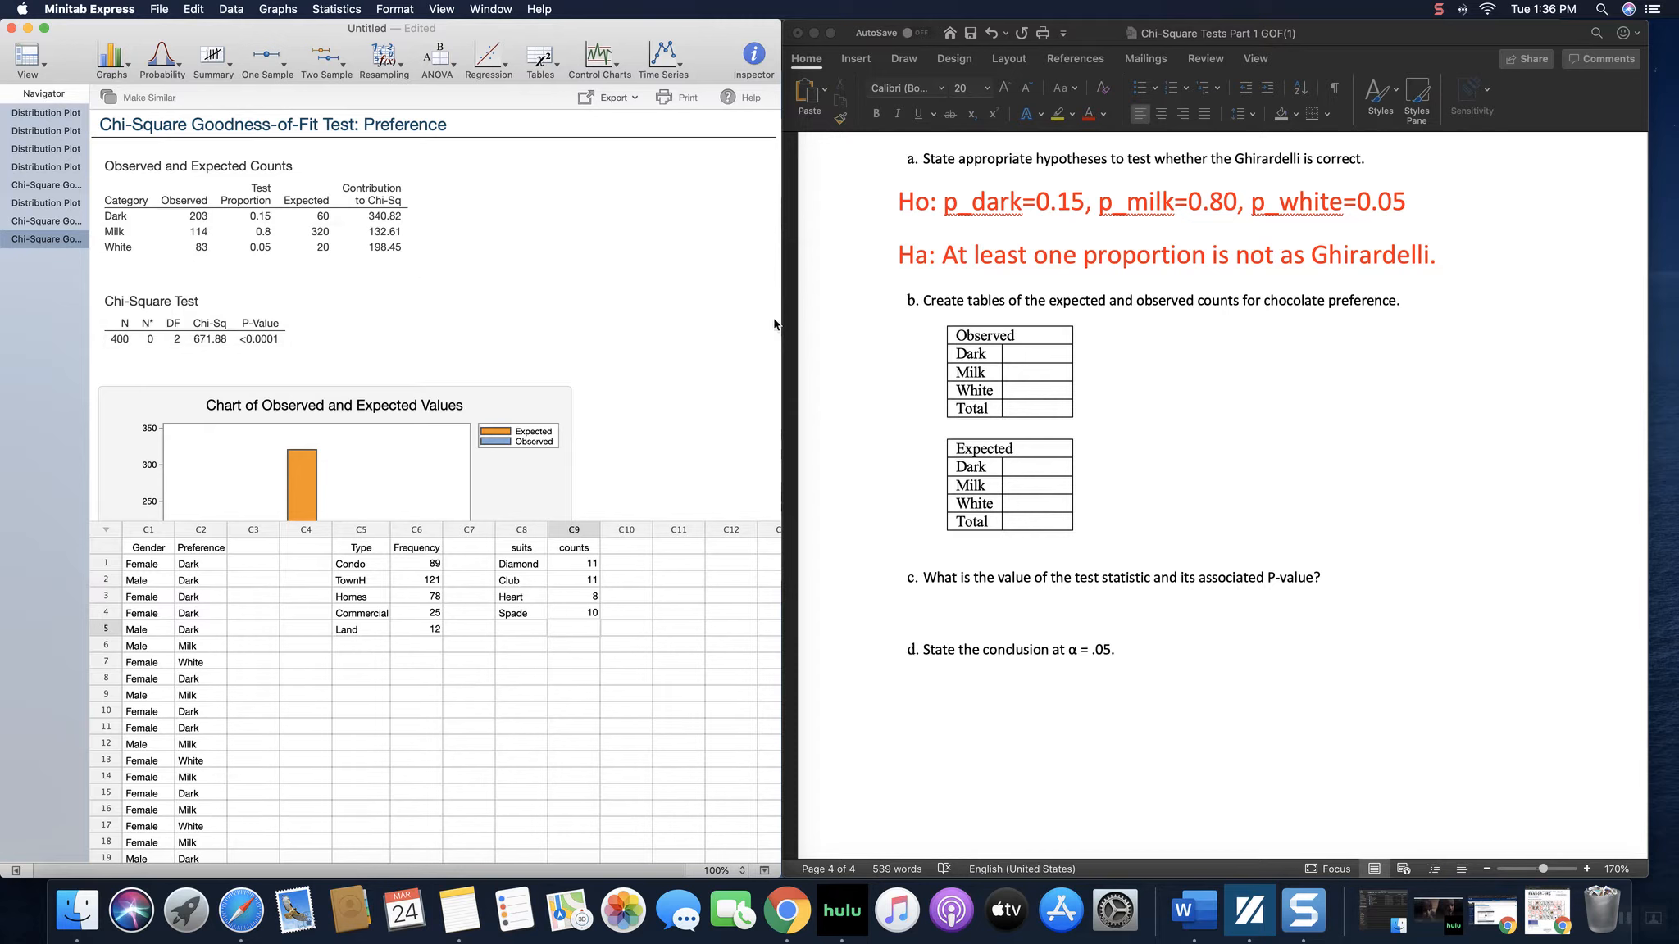
# In the Word worksheet, fill the Observed table with Dark 203, Milk 114, White 83 and Total 400.
pyautogui.click(1027, 353)
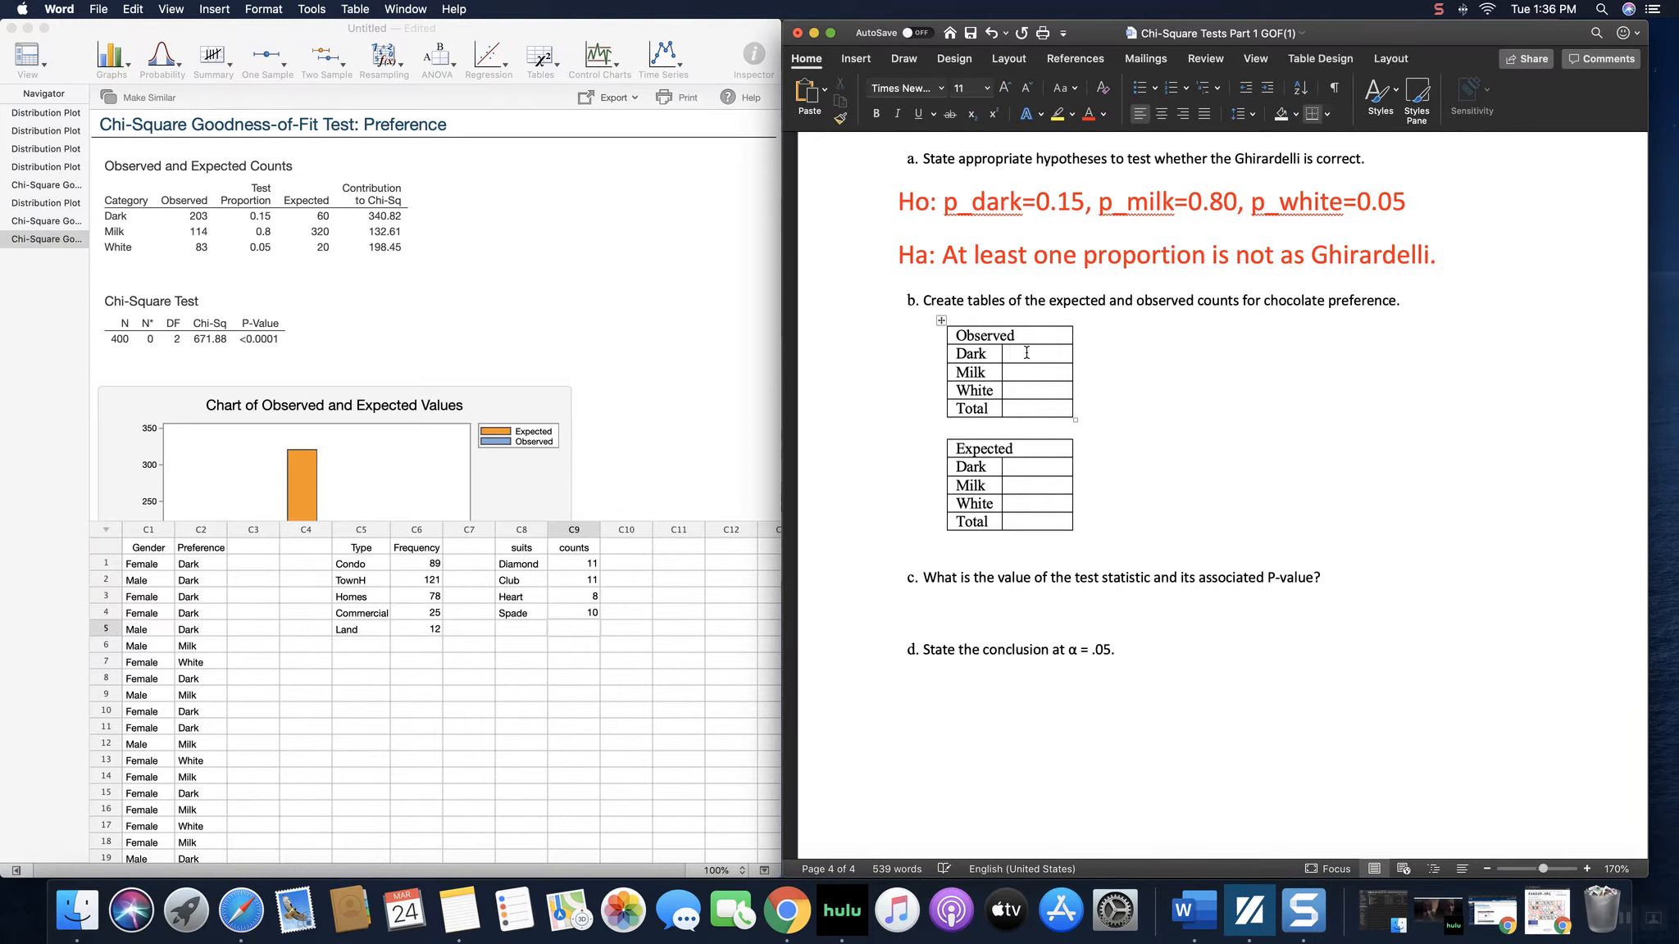
pyautogui.write('203')
pyautogui.press('Down')
pyautogui.write('114')
pyautogui.write('83')
pyautogui.press('Down')
pyautogui.write('400')
# Fill the Expected table with Dark 60, Milk 320, White 20 and Total 400.
pyautogui.click(1038, 469)
pyautogui.write('60')
pyautogui.press('Down')
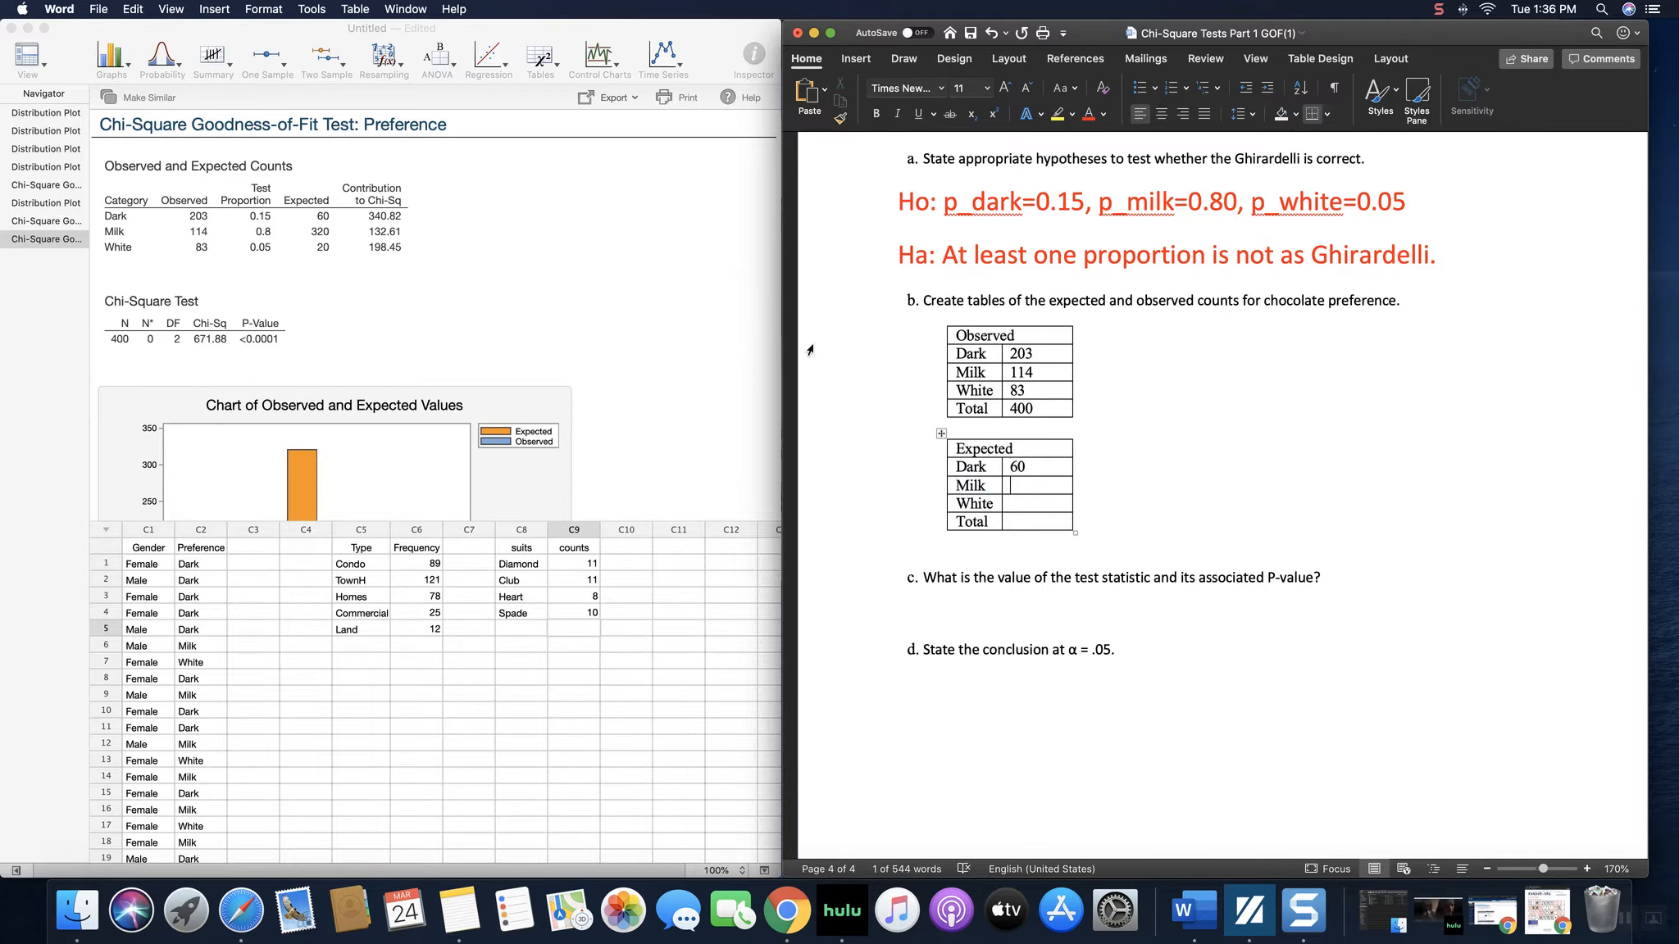
pyautogui.write('320')
pyautogui.press('Down')
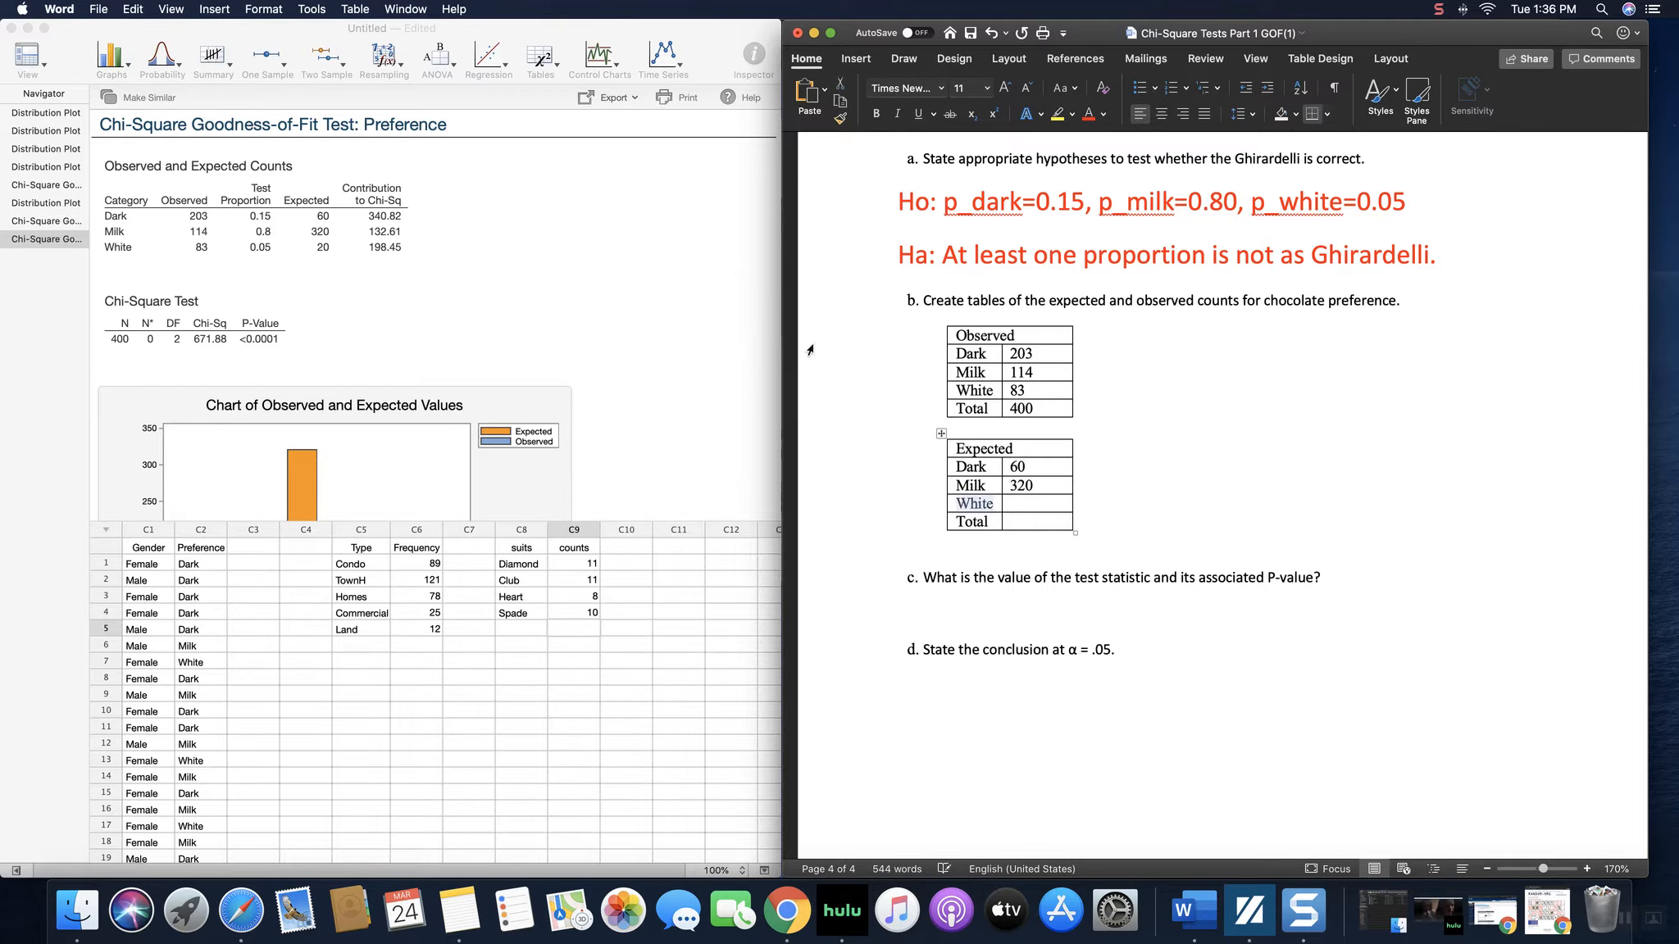
pyautogui.write('20')
pyautogui.press('Down')
pyautogui.write('400')
# Under question c of the chocolate section, write "Test Statistic=671.88, Pvalue<0.0000" in 20-point text.
pyautogui.click(996, 624)
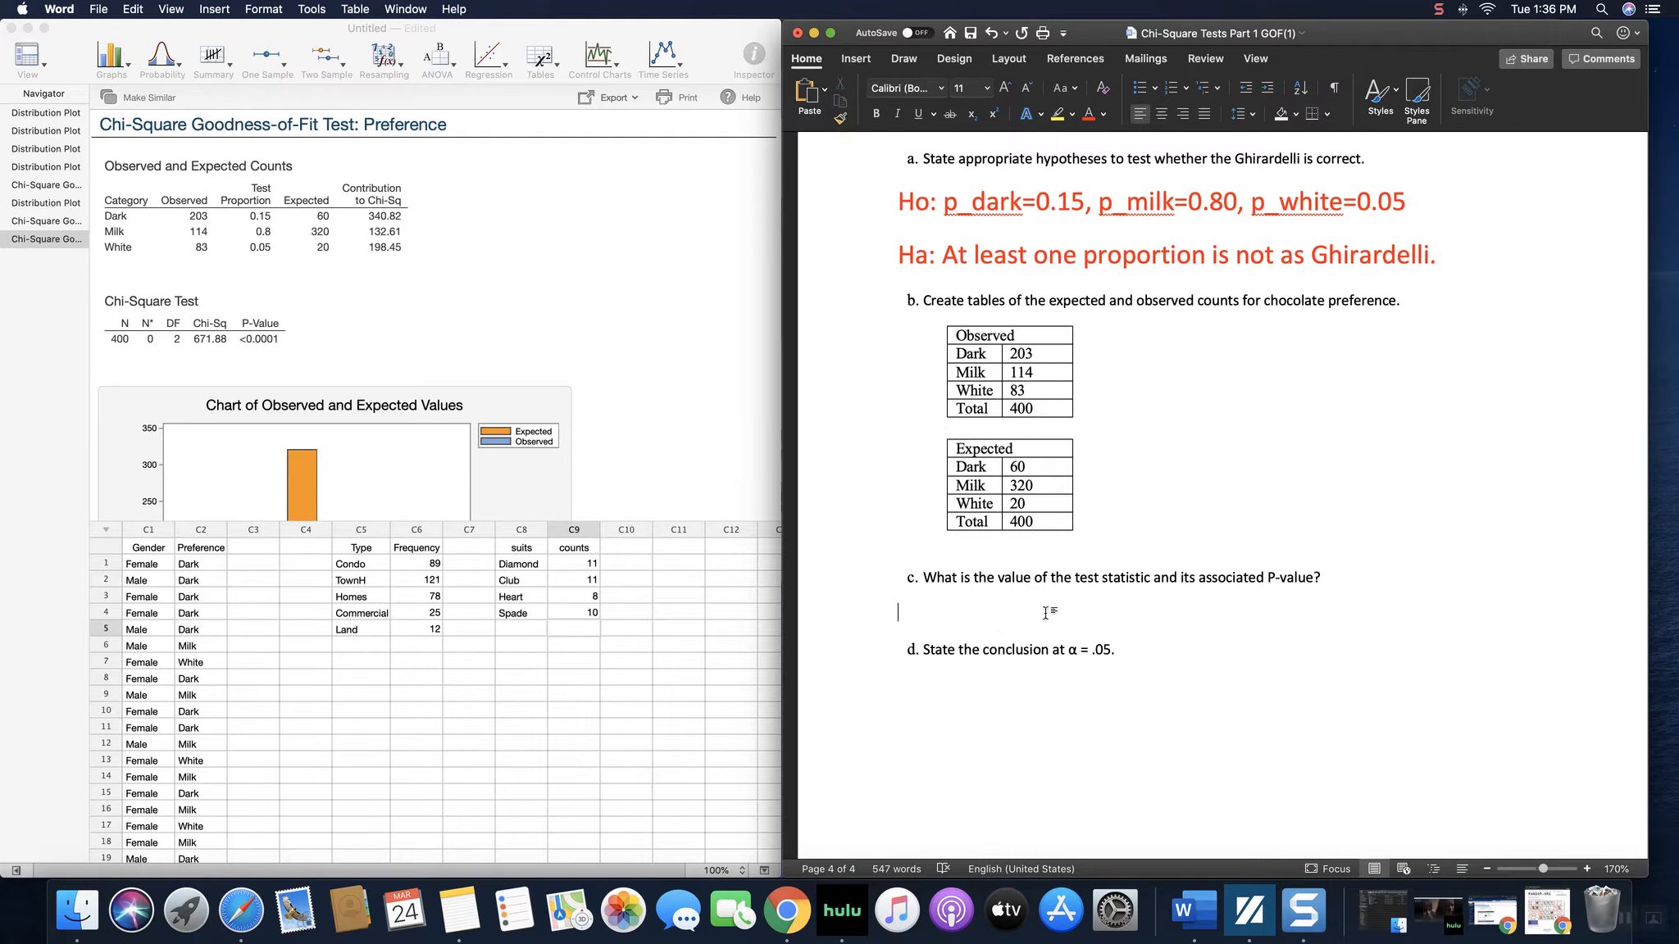
pyautogui.write('P')
pyautogui.press('BackSpace')
pyautogui.click(1009, 91)
pyautogui.click(1010, 93)
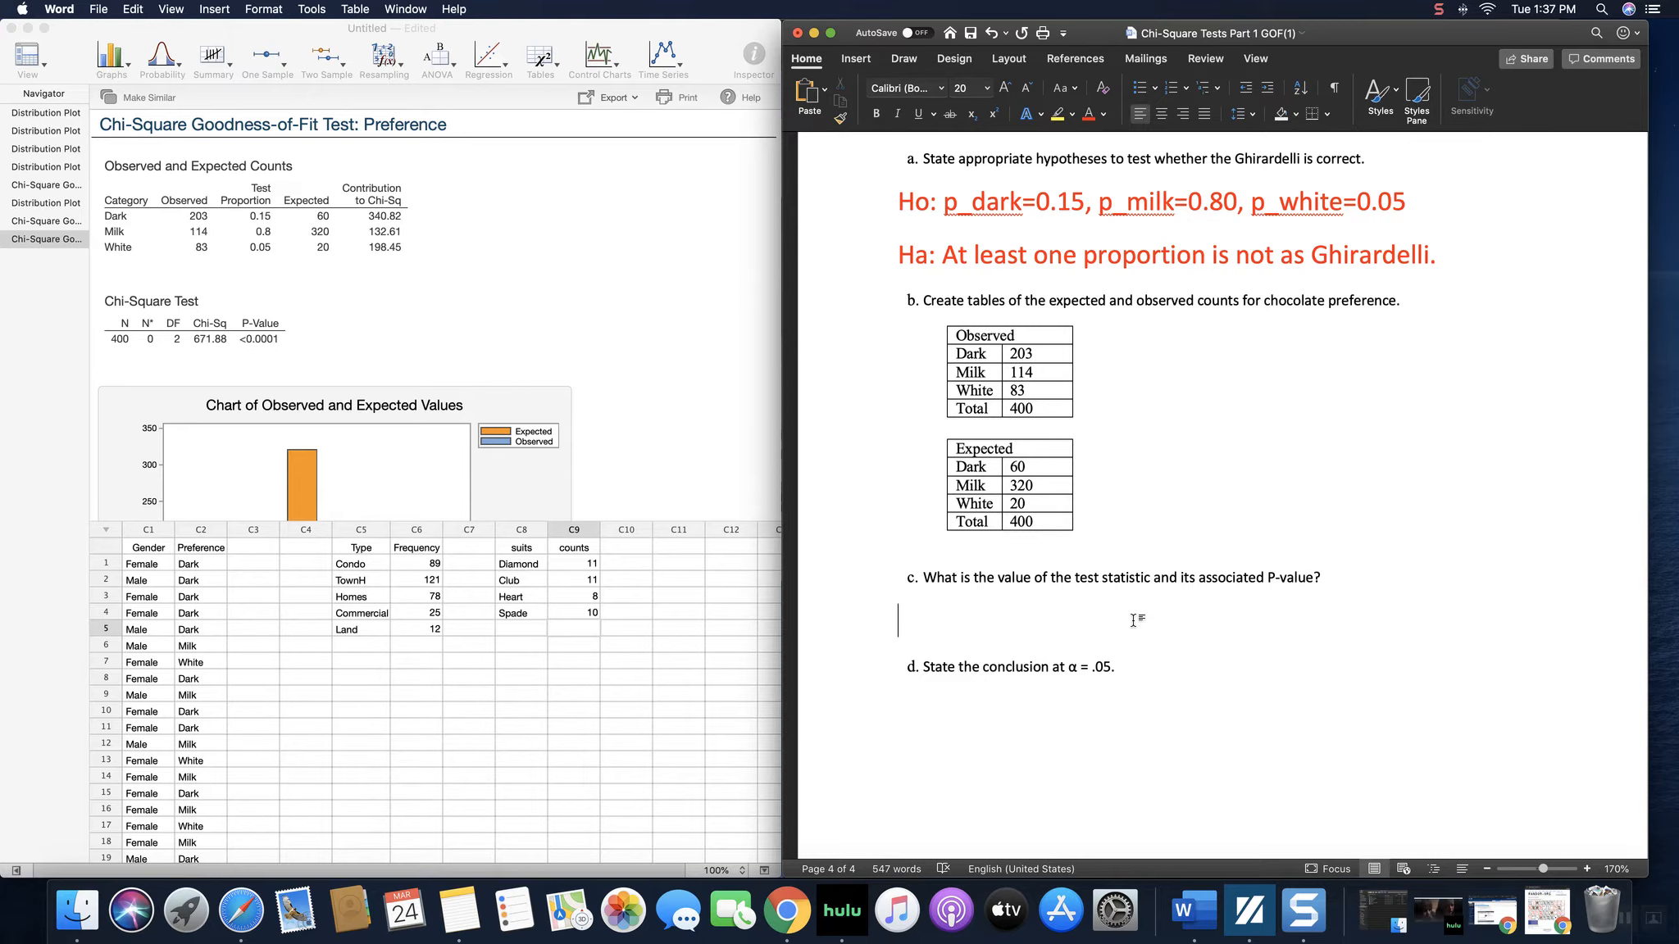
pyautogui.write('Test Statistic')
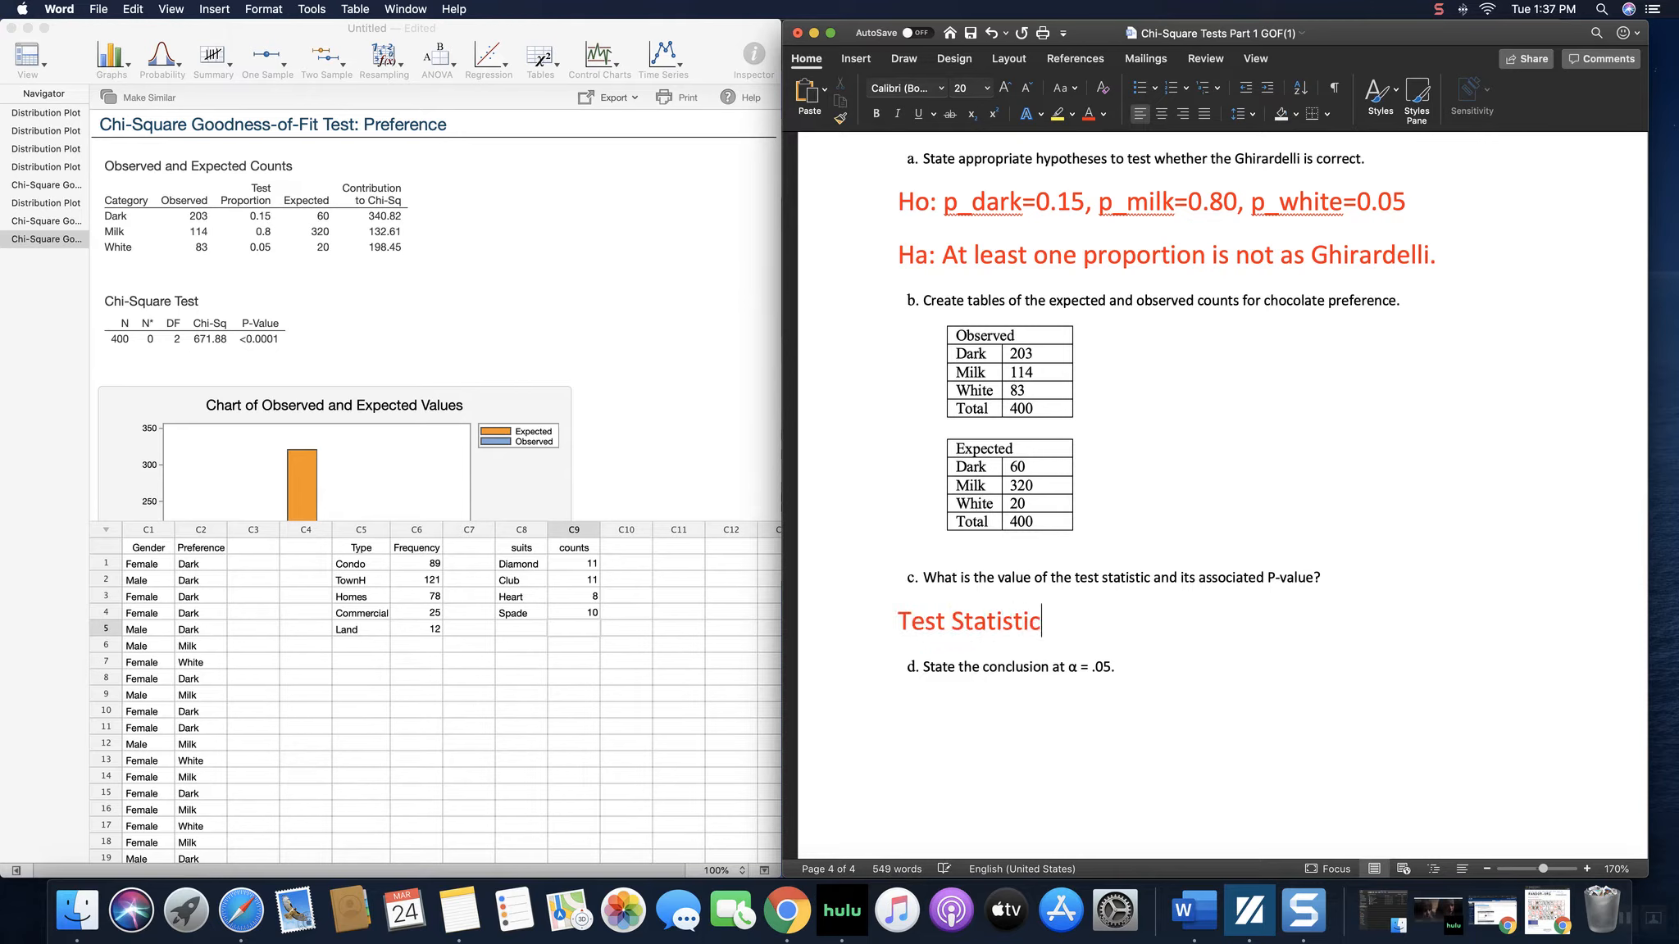
pyautogui.write('=671.88, Pvalue<0.0000')
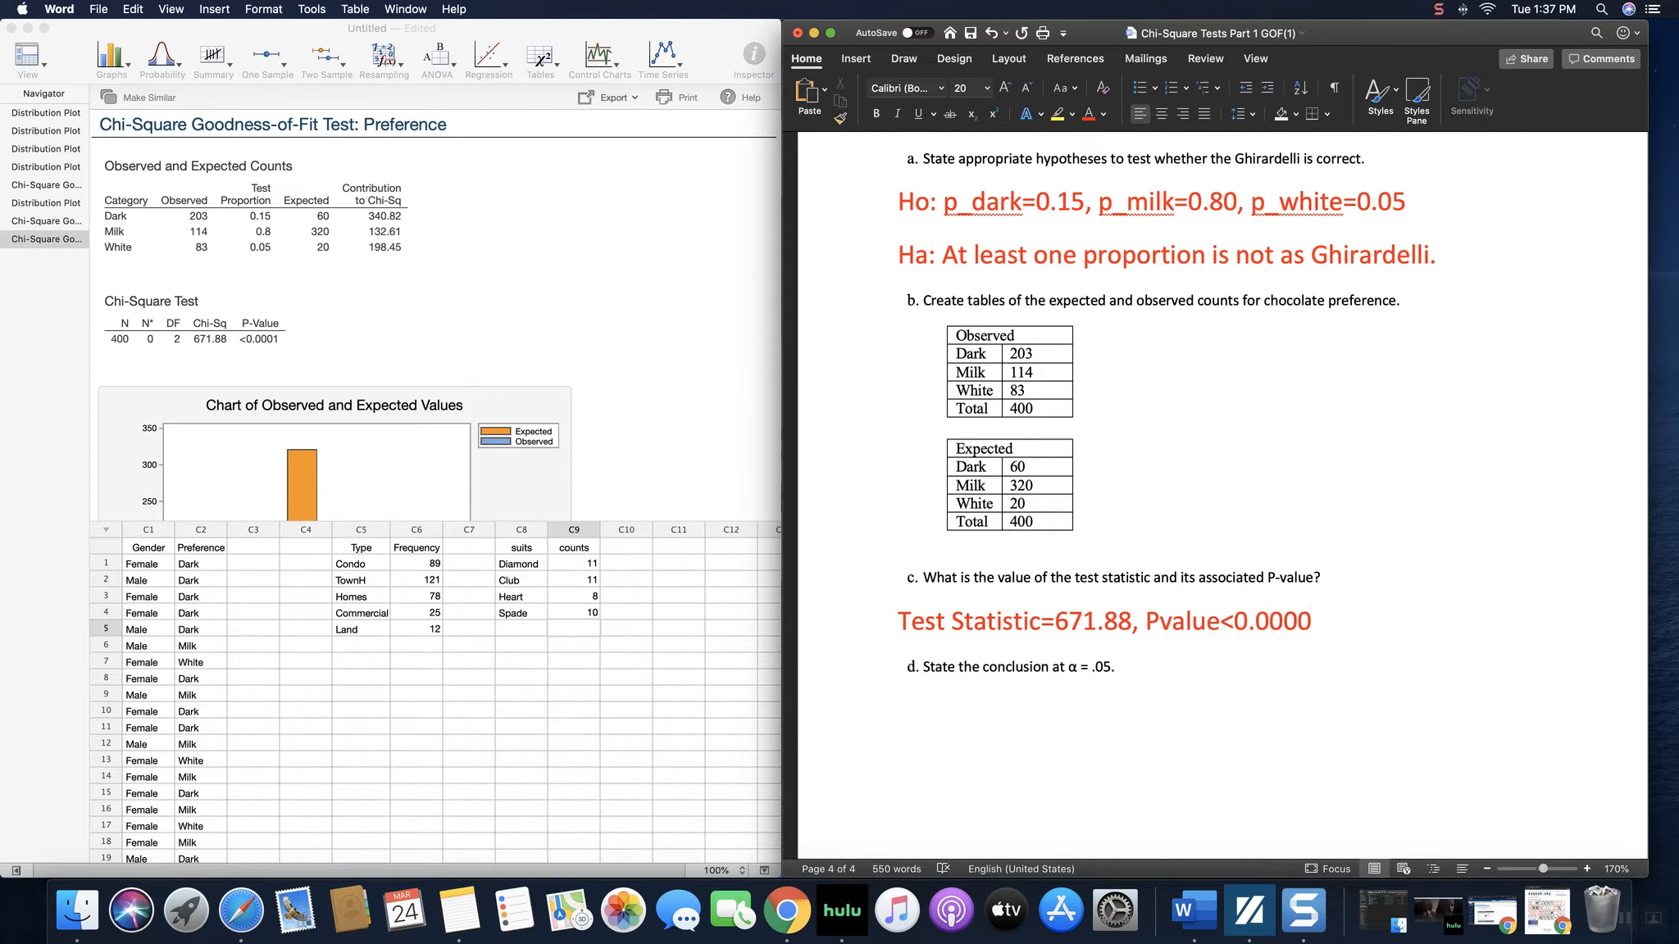
# Append the comparison and decision "<0.05 Reject" to the P-value answer under question c.
pyautogui.scroll(-5, 1213, 658)
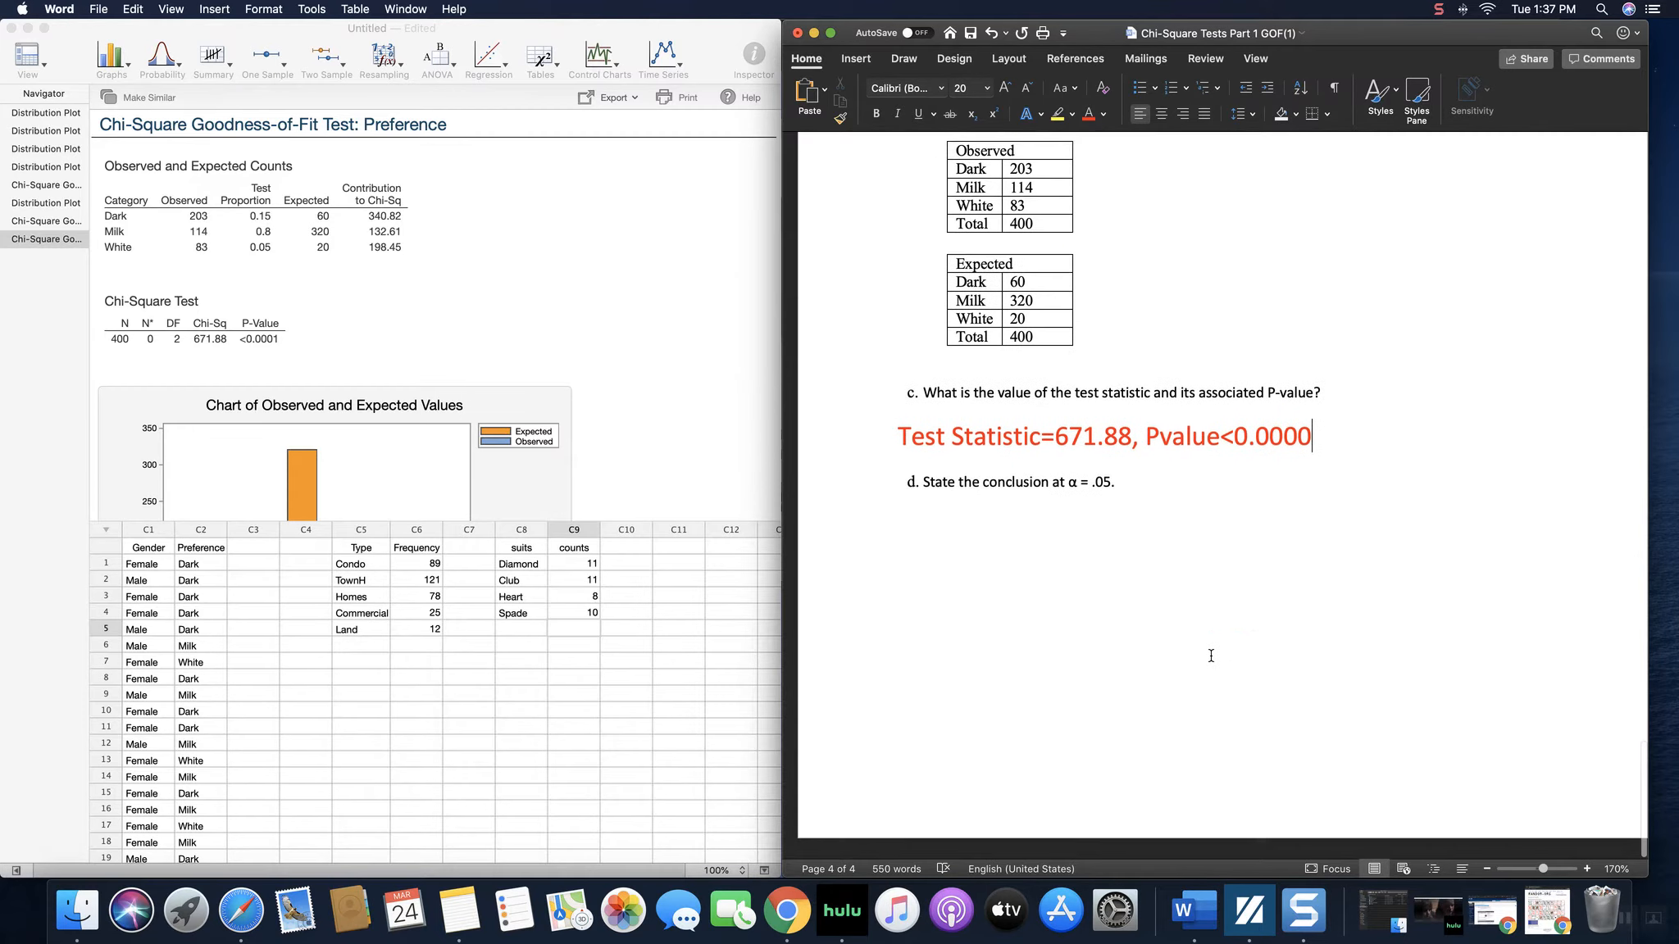
pyautogui.write('<')
pyautogui.write('0.')
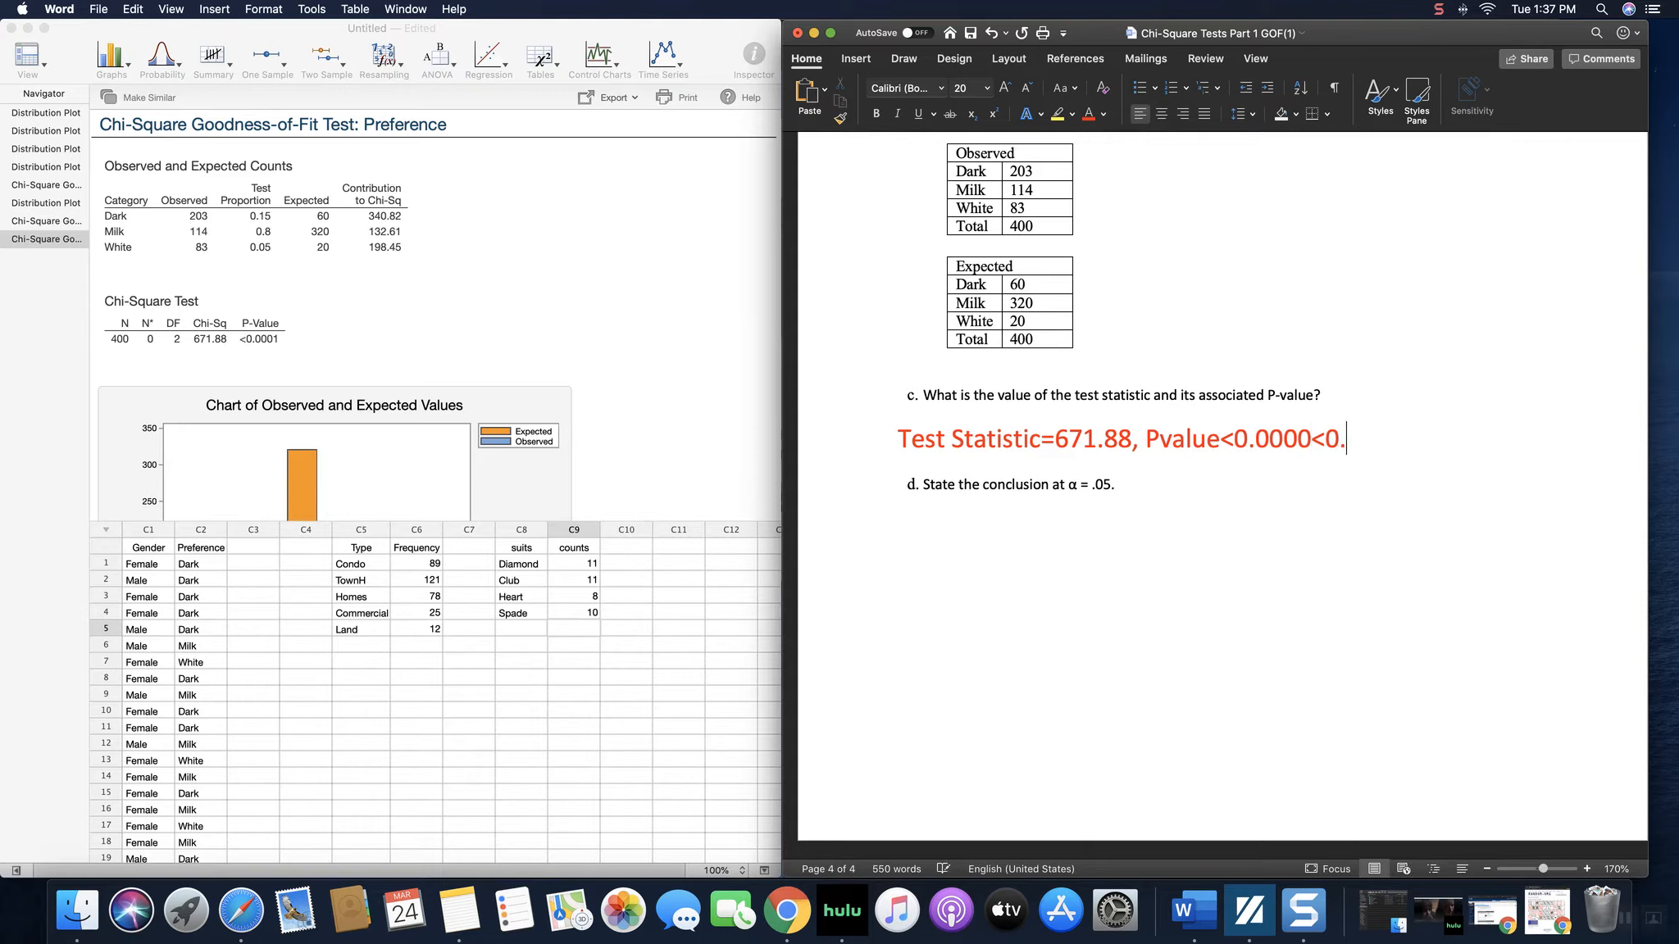
pyautogui.write('05 Rejce')
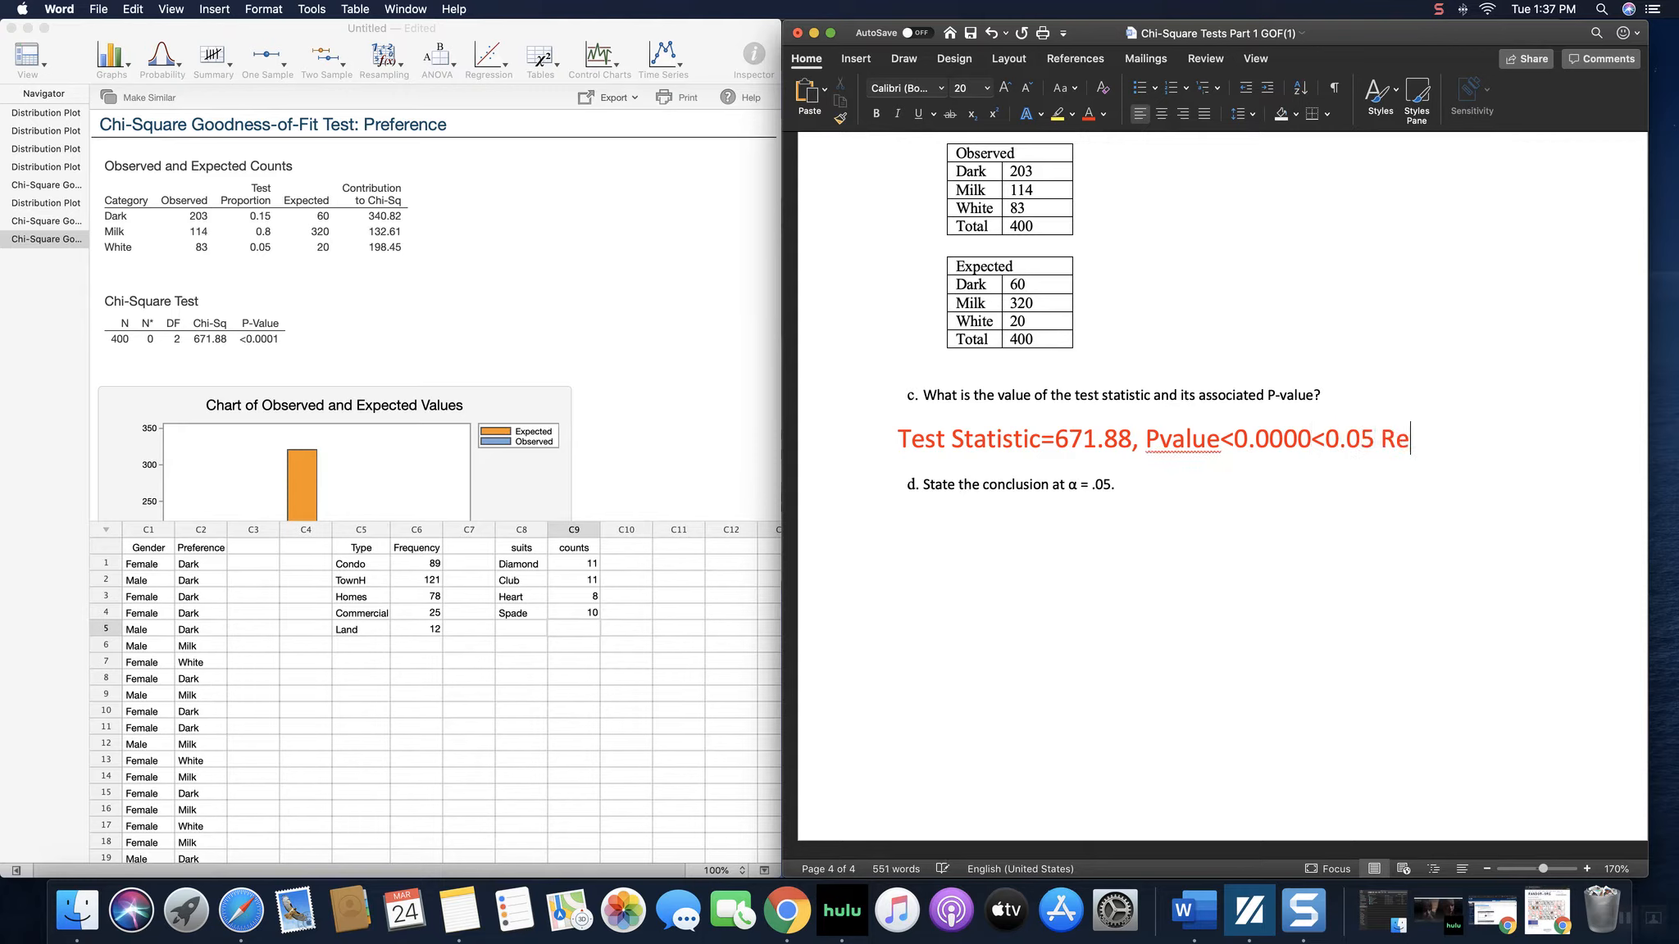
pyautogui.press('BackSpace')
pyautogui.press('BackSpace')
pyautogui.write('ect')
# Under question d, write "The evidence suggest that none of the proportions match Ghirardelli's claim." in 22-point text.
pyautogui.click(1020, 551)
pyautogui.click(973, 527)
pyautogui.click(1007, 92)
pyautogui.click(1006, 93)
pyautogui.click(1007, 93)
pyautogui.click(1007, 93)
pyautogui.click(1007, 92)
pyautogui.click(1007, 93)
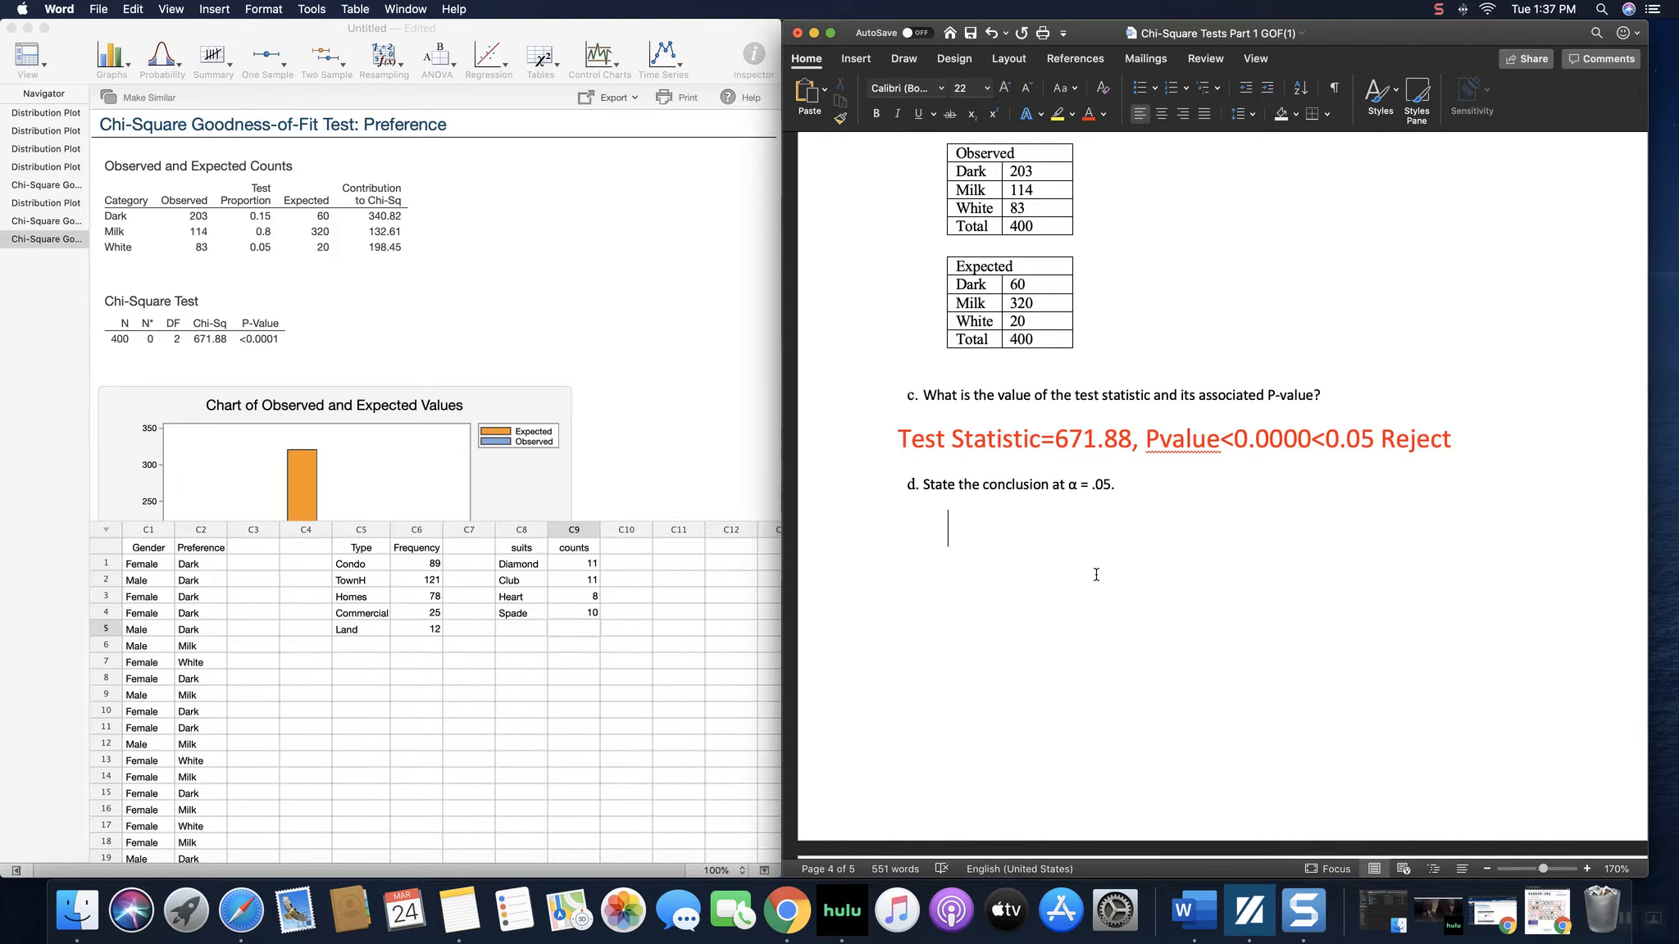
pyautogui.write('The evi')
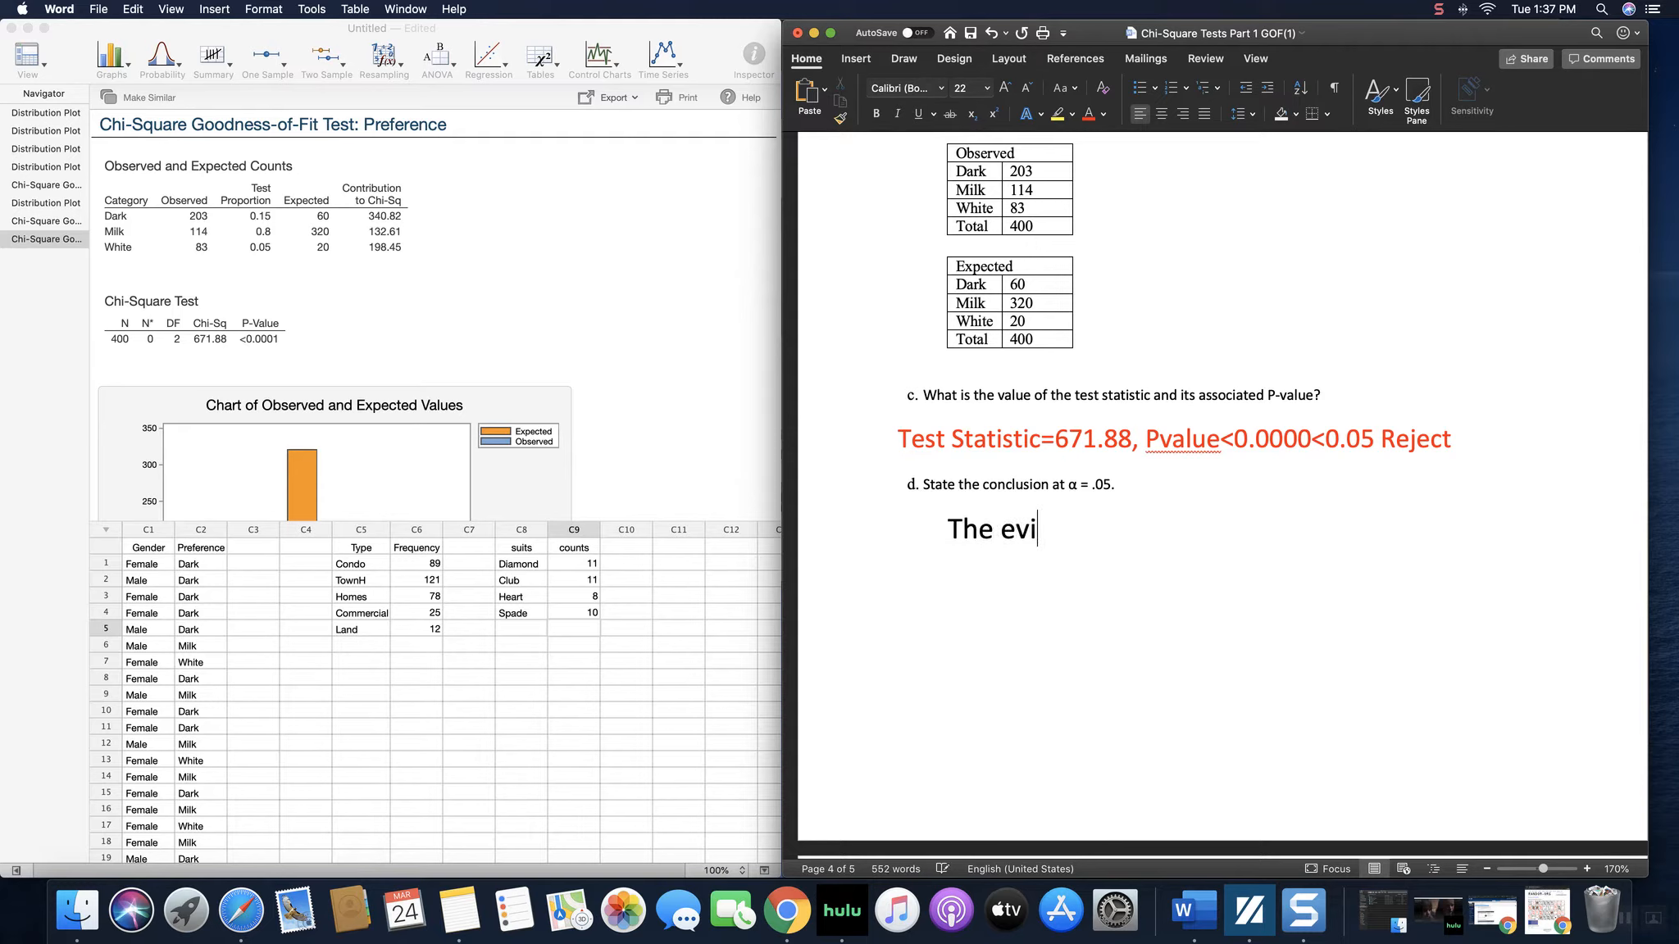
pyautogui.write('dence suggge')
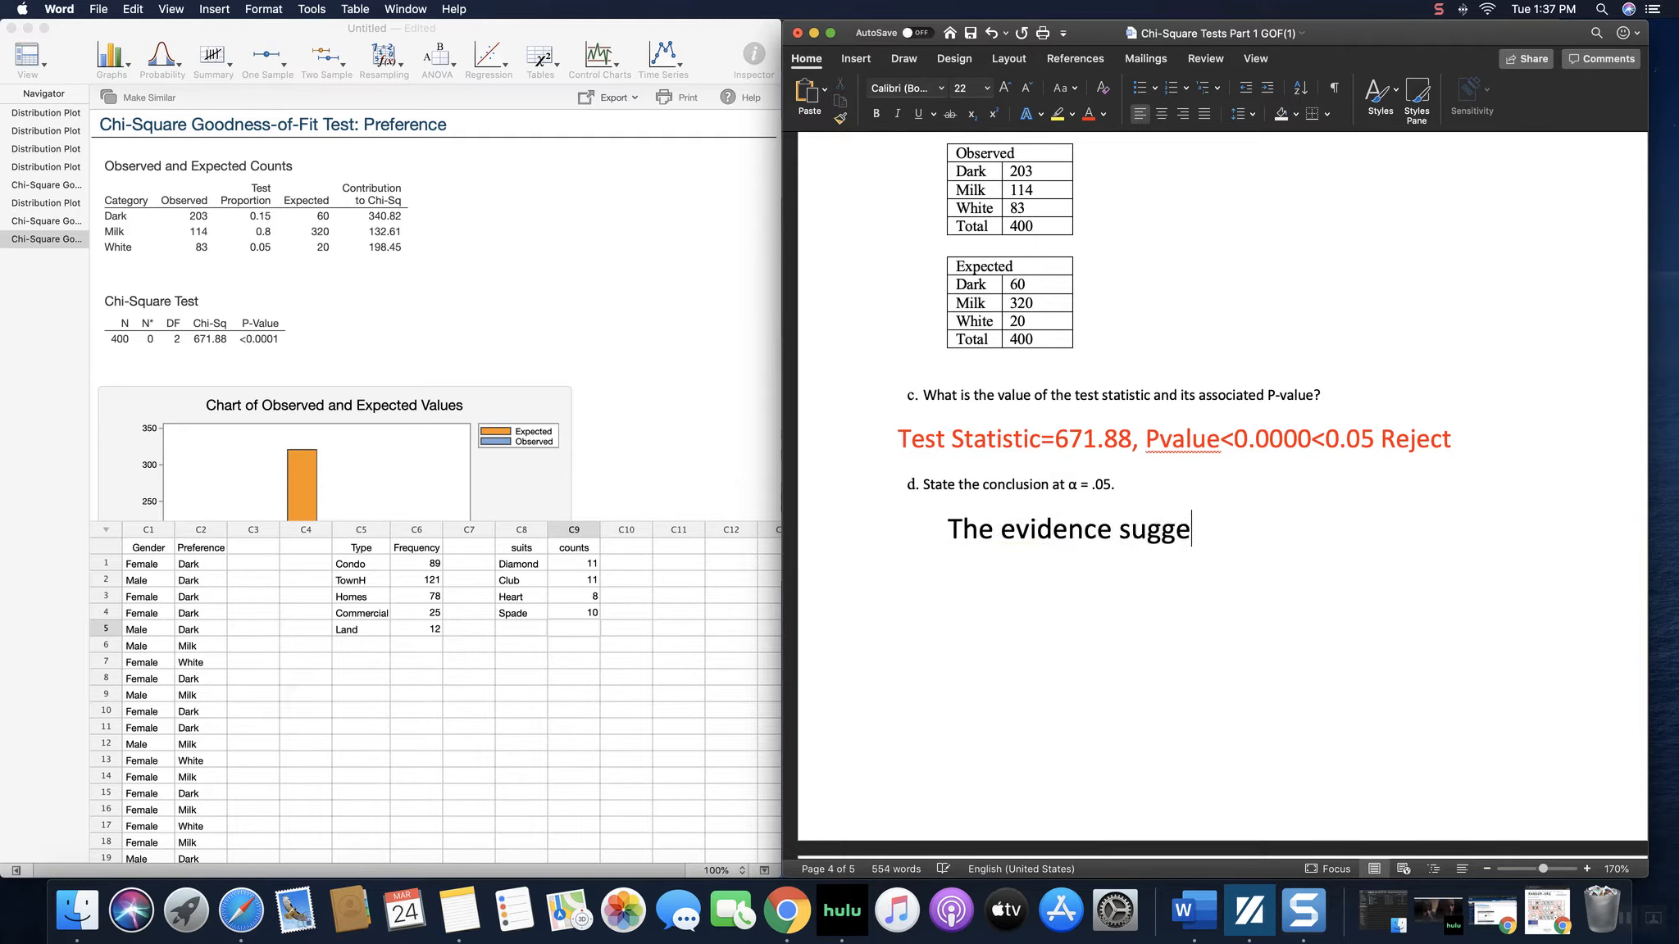
pyautogui.write('st that')
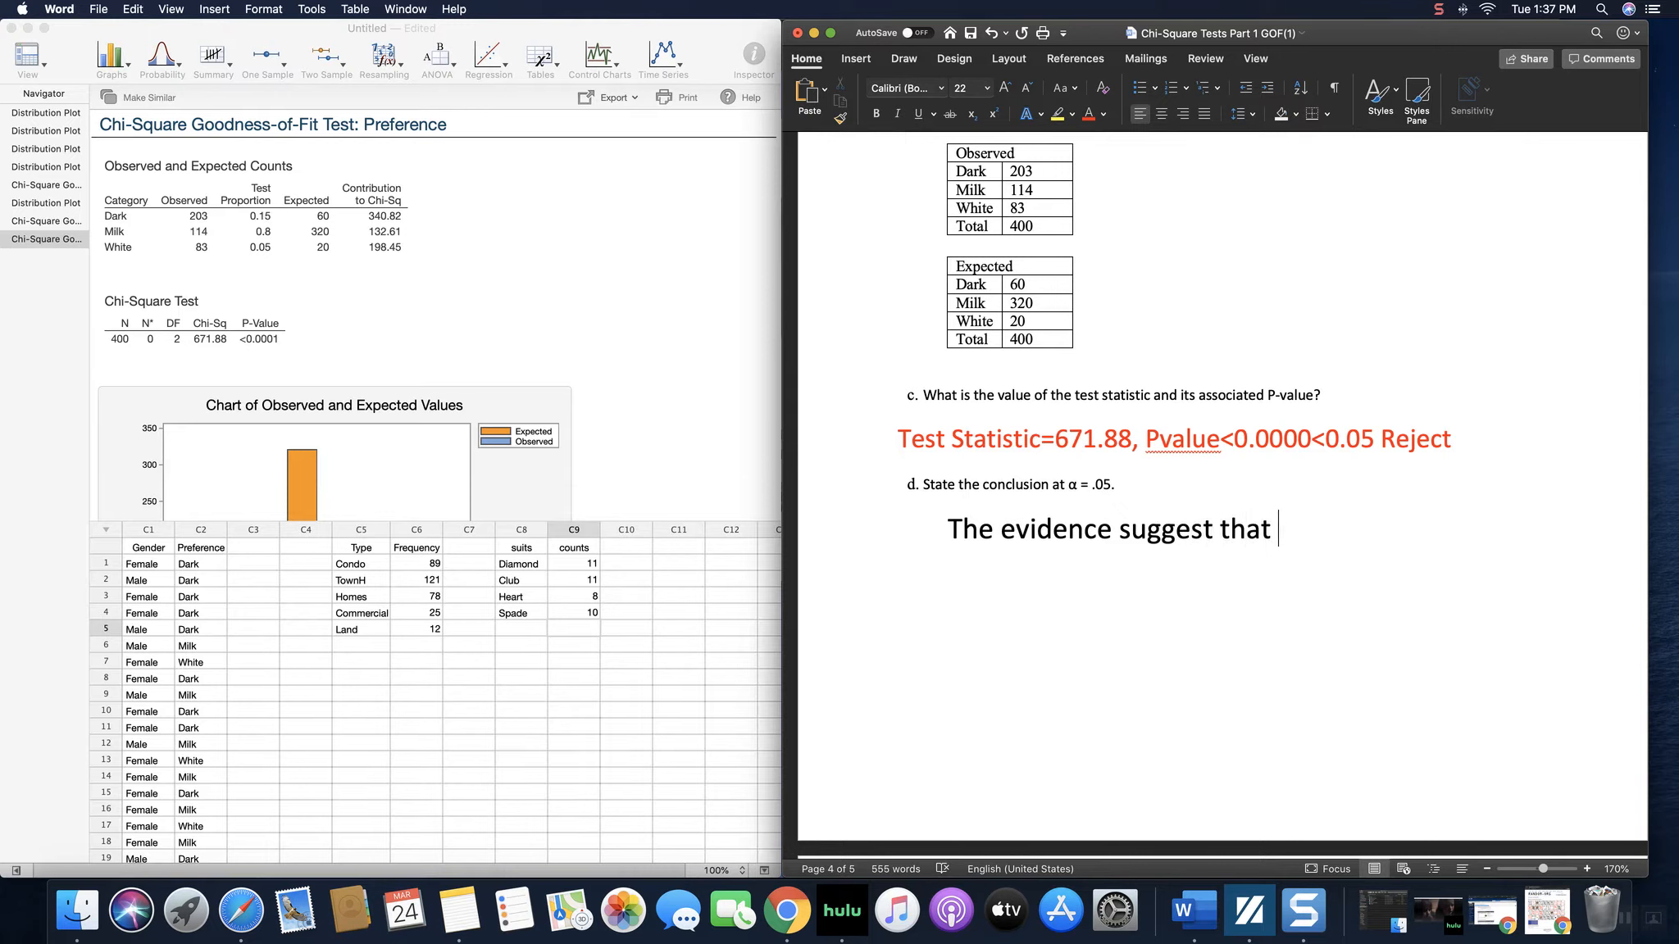
pyautogui.write('none of the proporti')
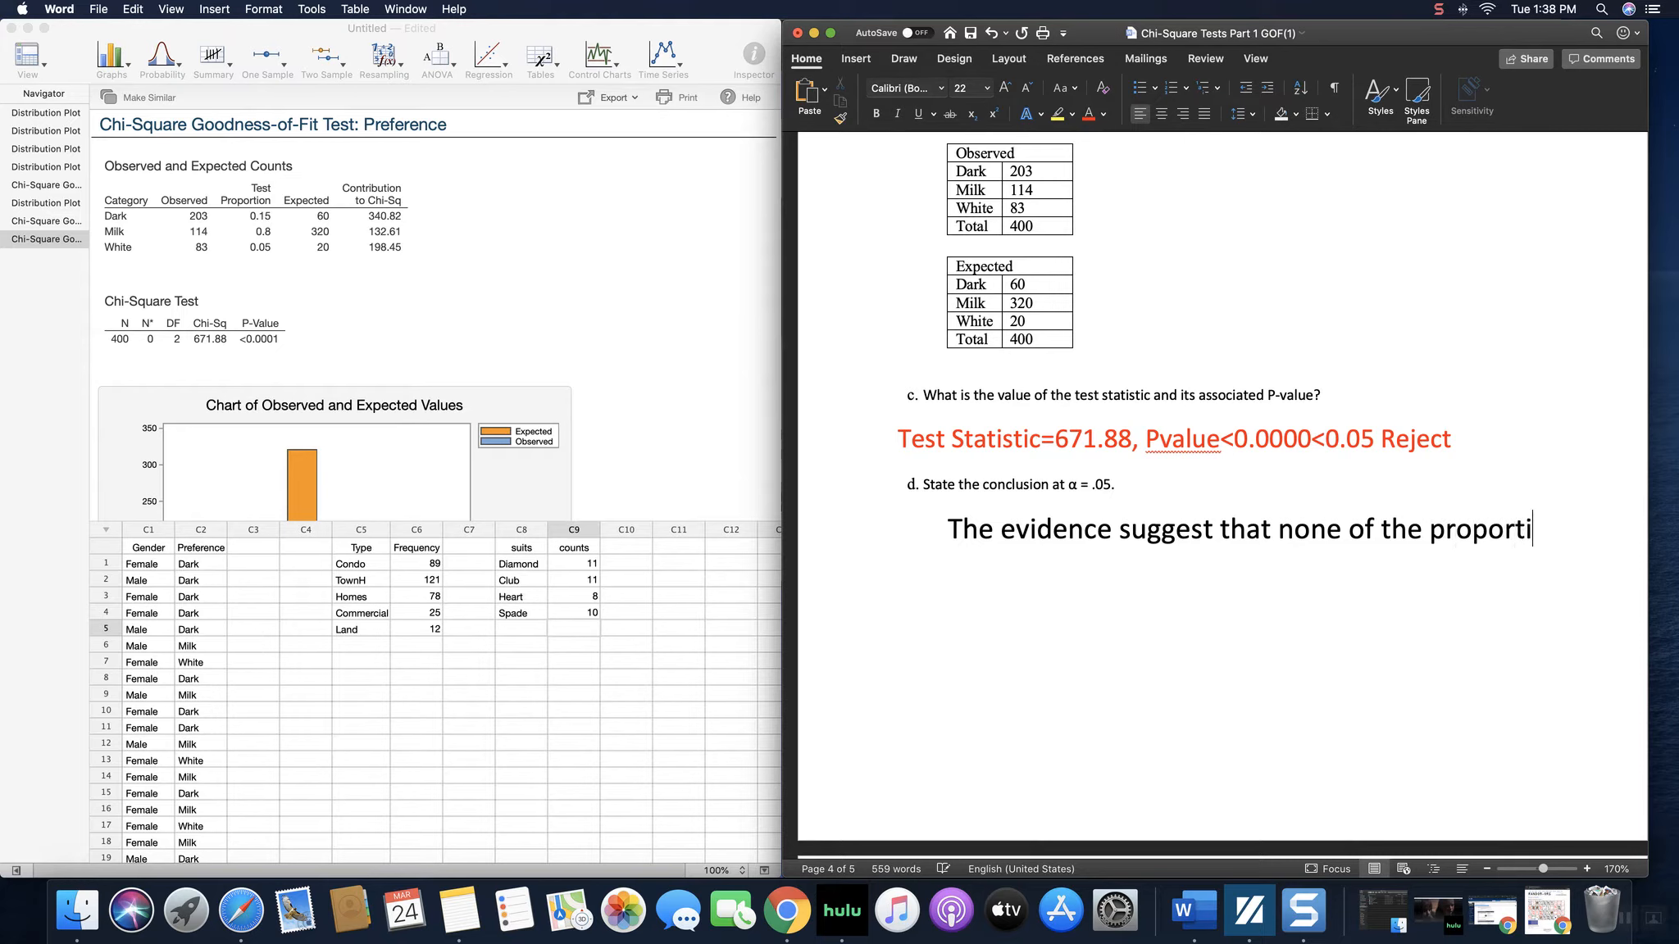
pyautogui.write('ons match ')
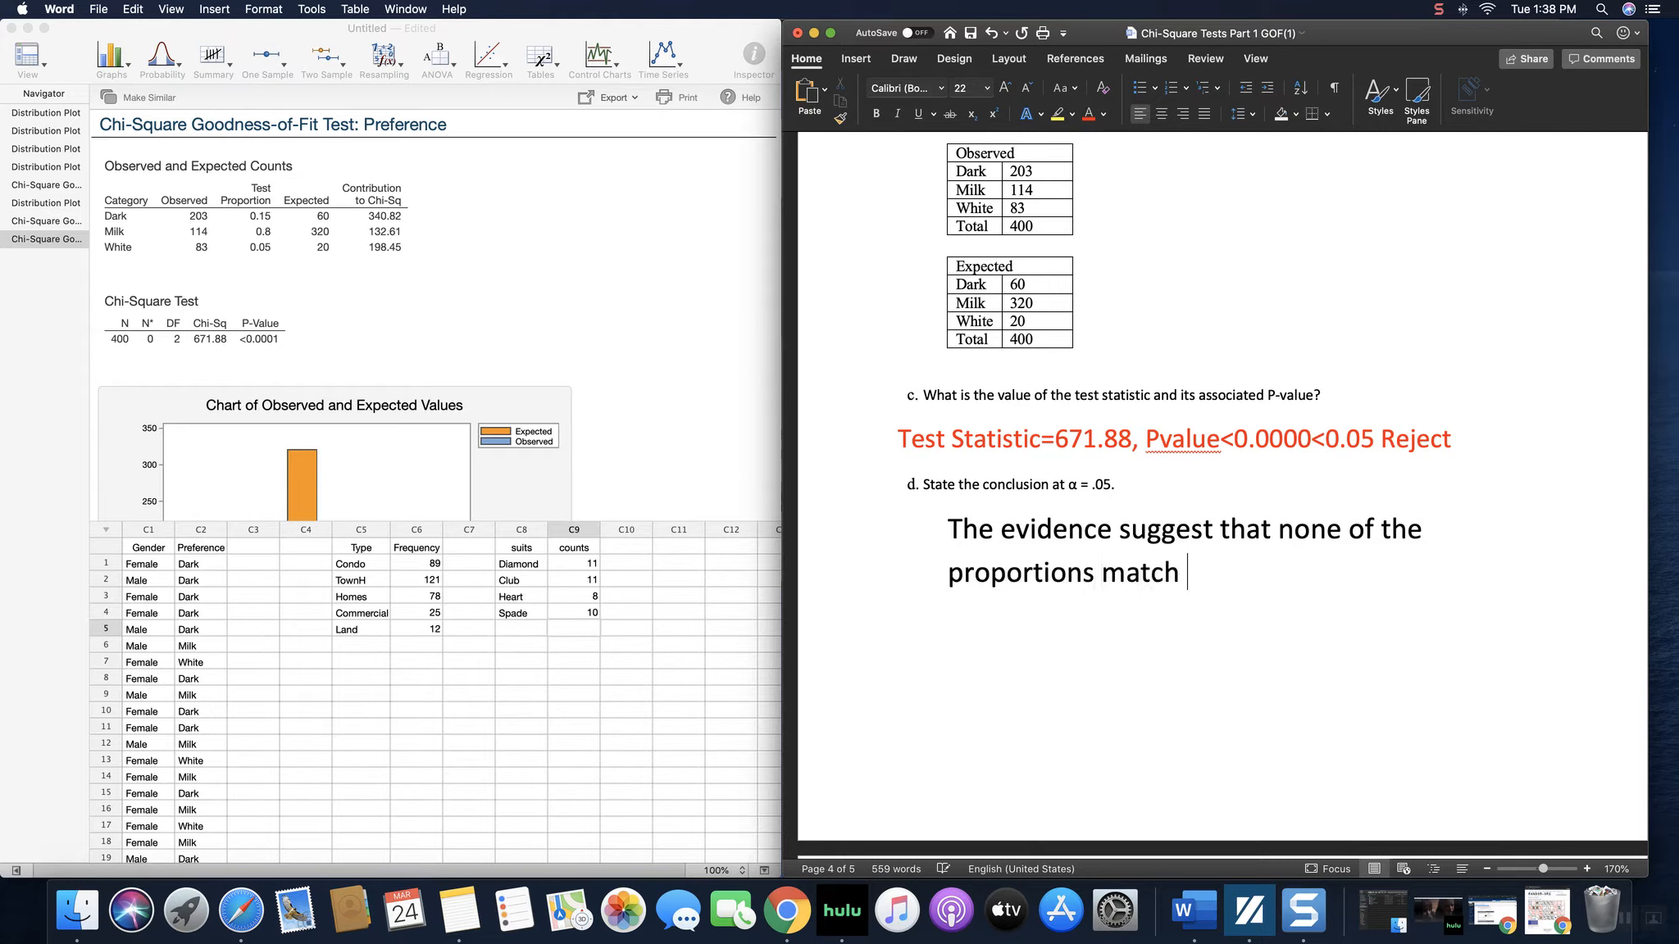
pyautogui.write('Ghi')
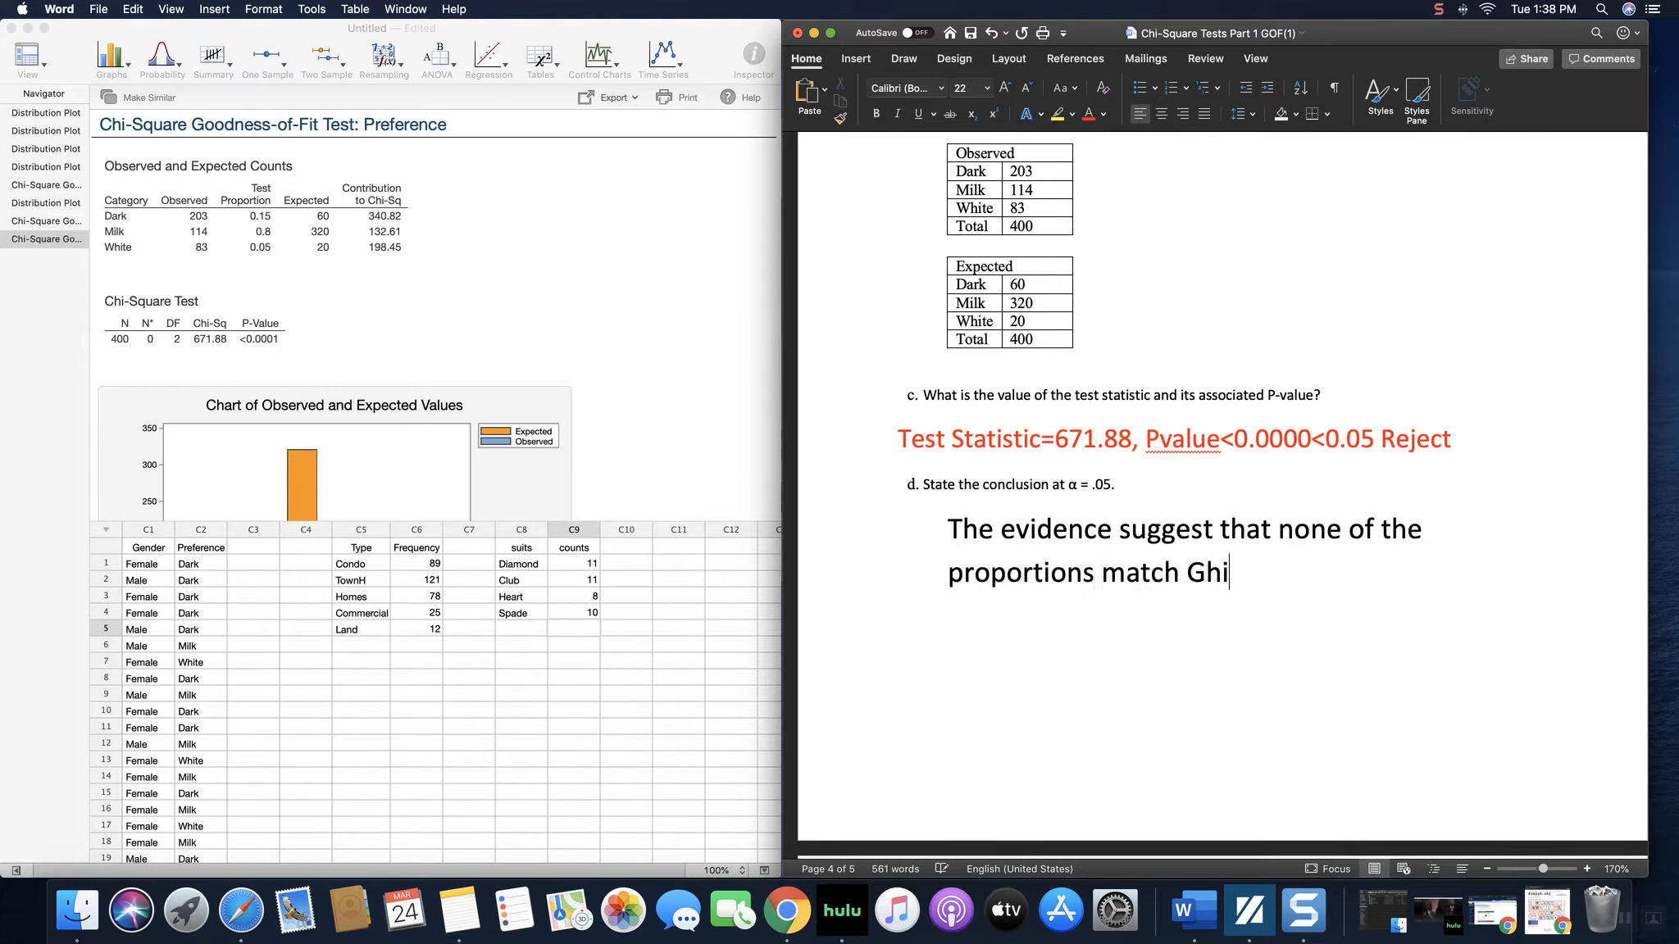
pyautogui.write('rardelli')
pyautogui.write("'s claim")
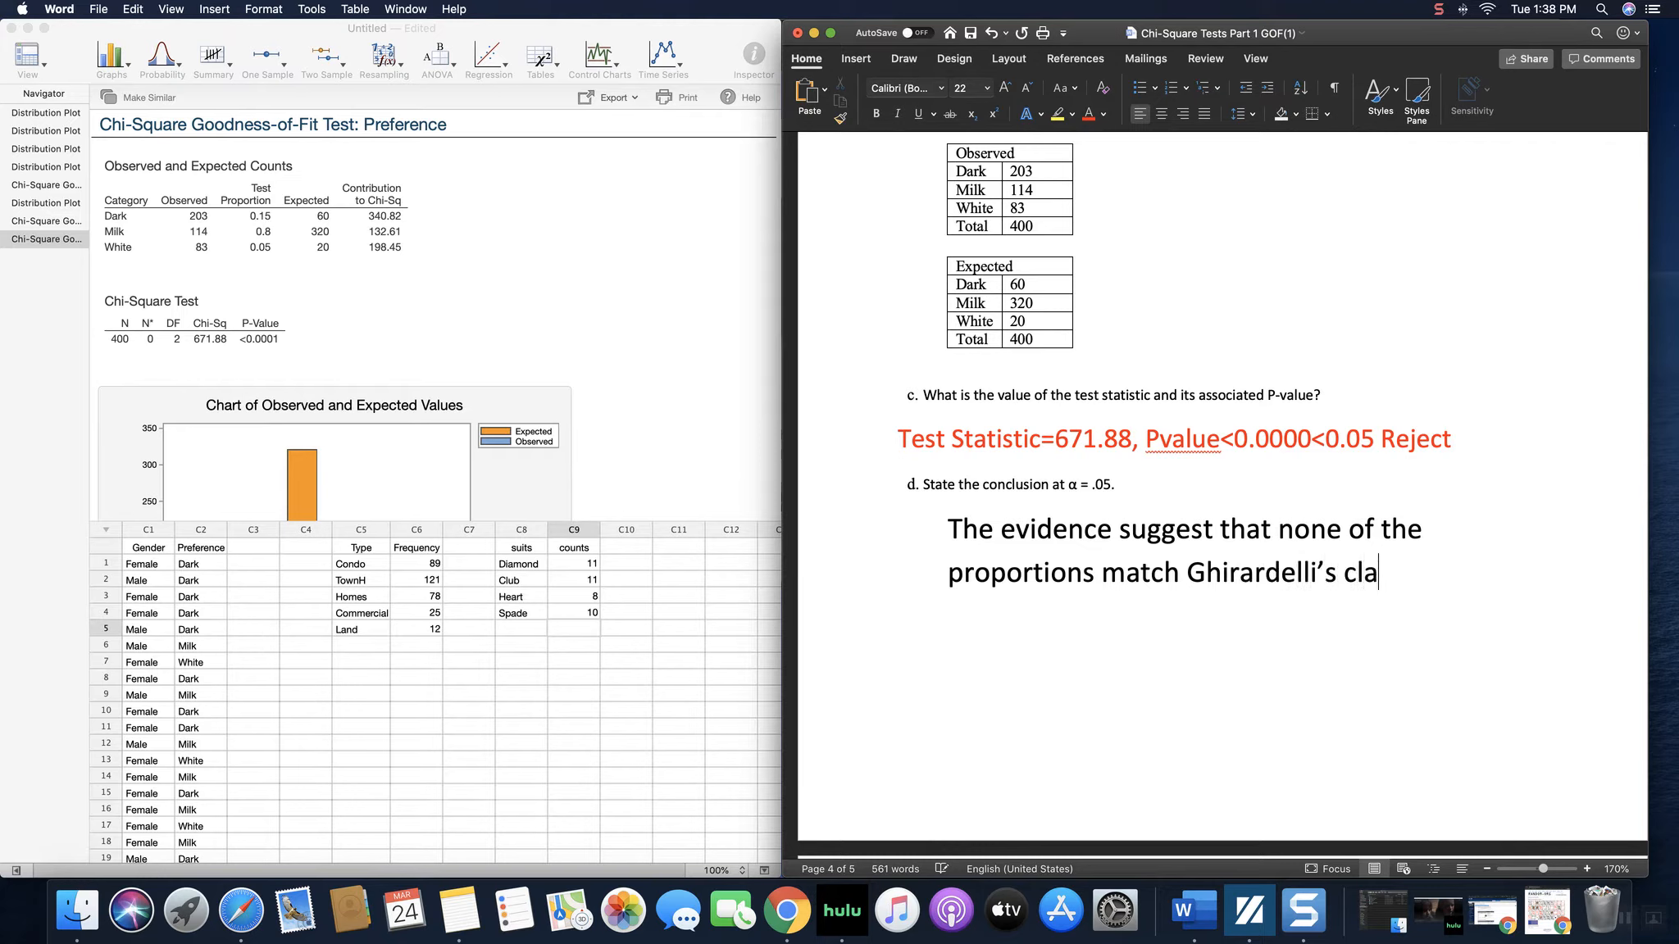
pyautogui.write('.')
# Switch to Minitab Express and start a Display Probability distribution plot using the Chi-Square distribution.
pyautogui.scroll(-5, 1096, 574)
pyautogui.scroll(1, 1096, 574)
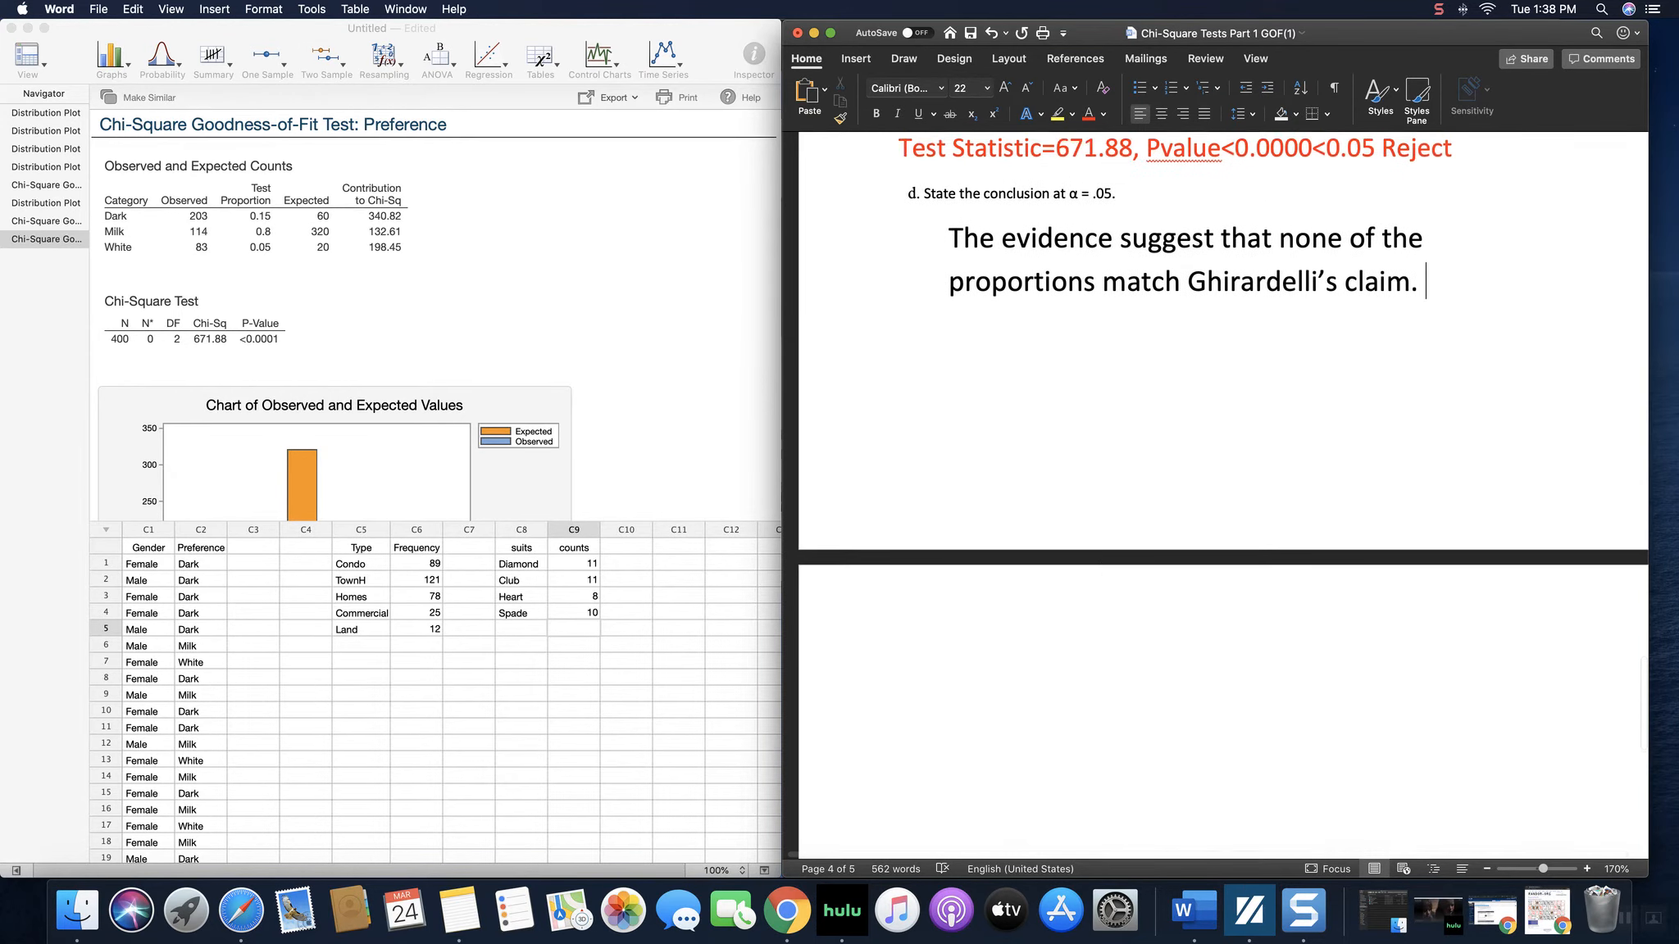
pyautogui.scroll(20, 1096, 574)
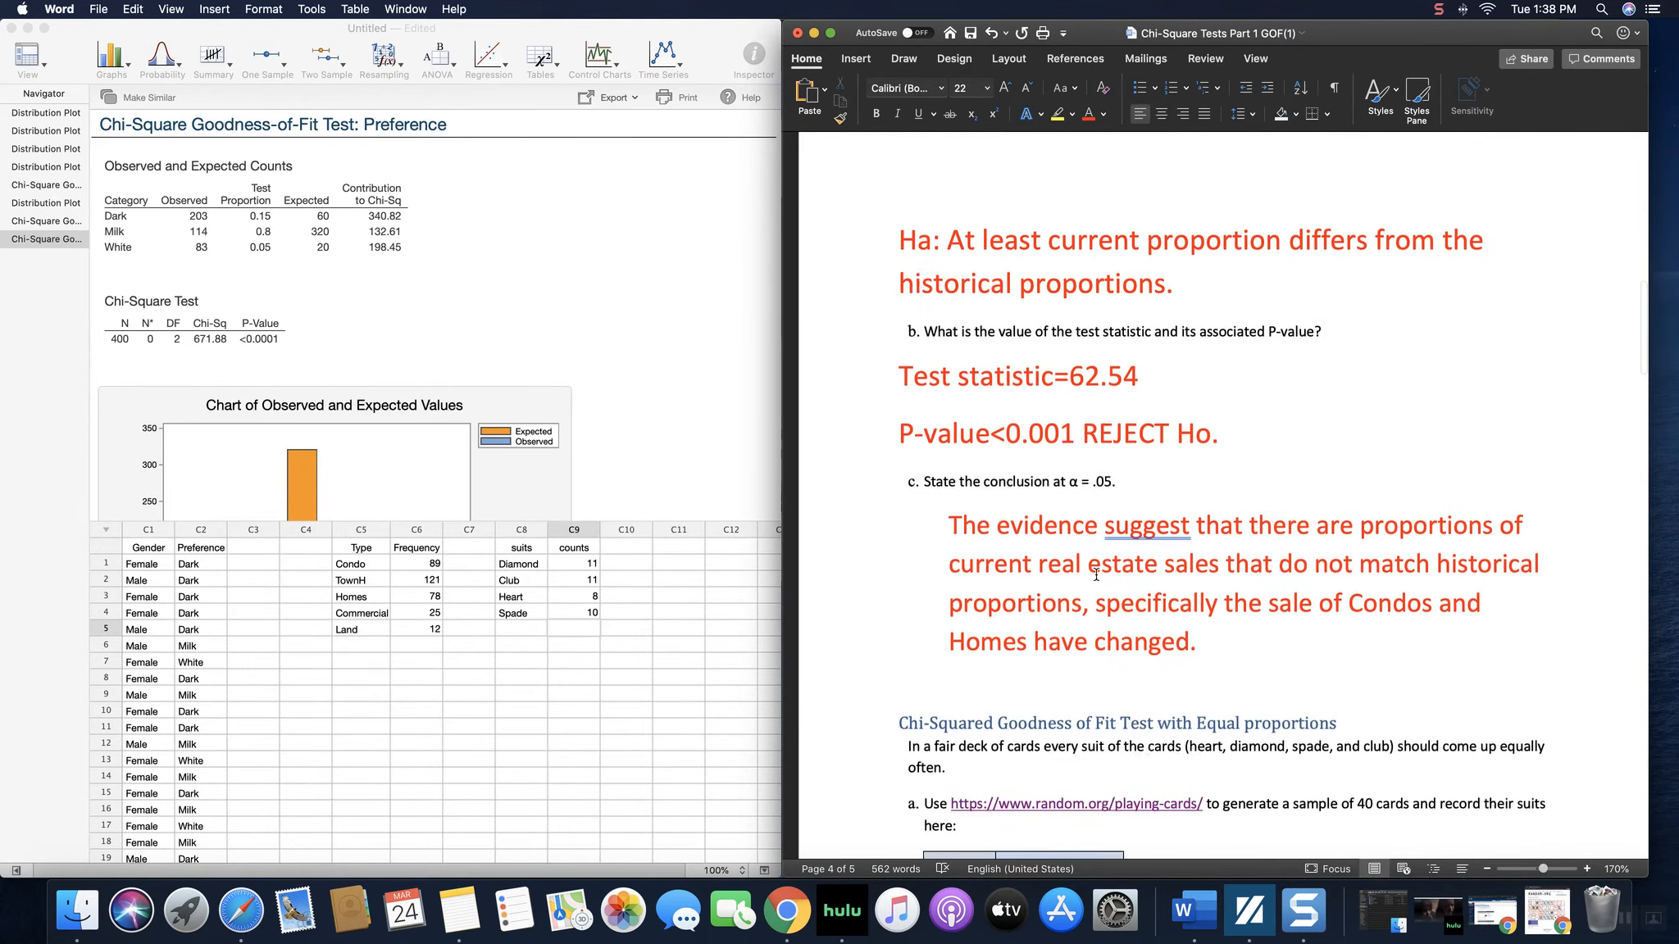
pyautogui.scroll(6, 1096, 574)
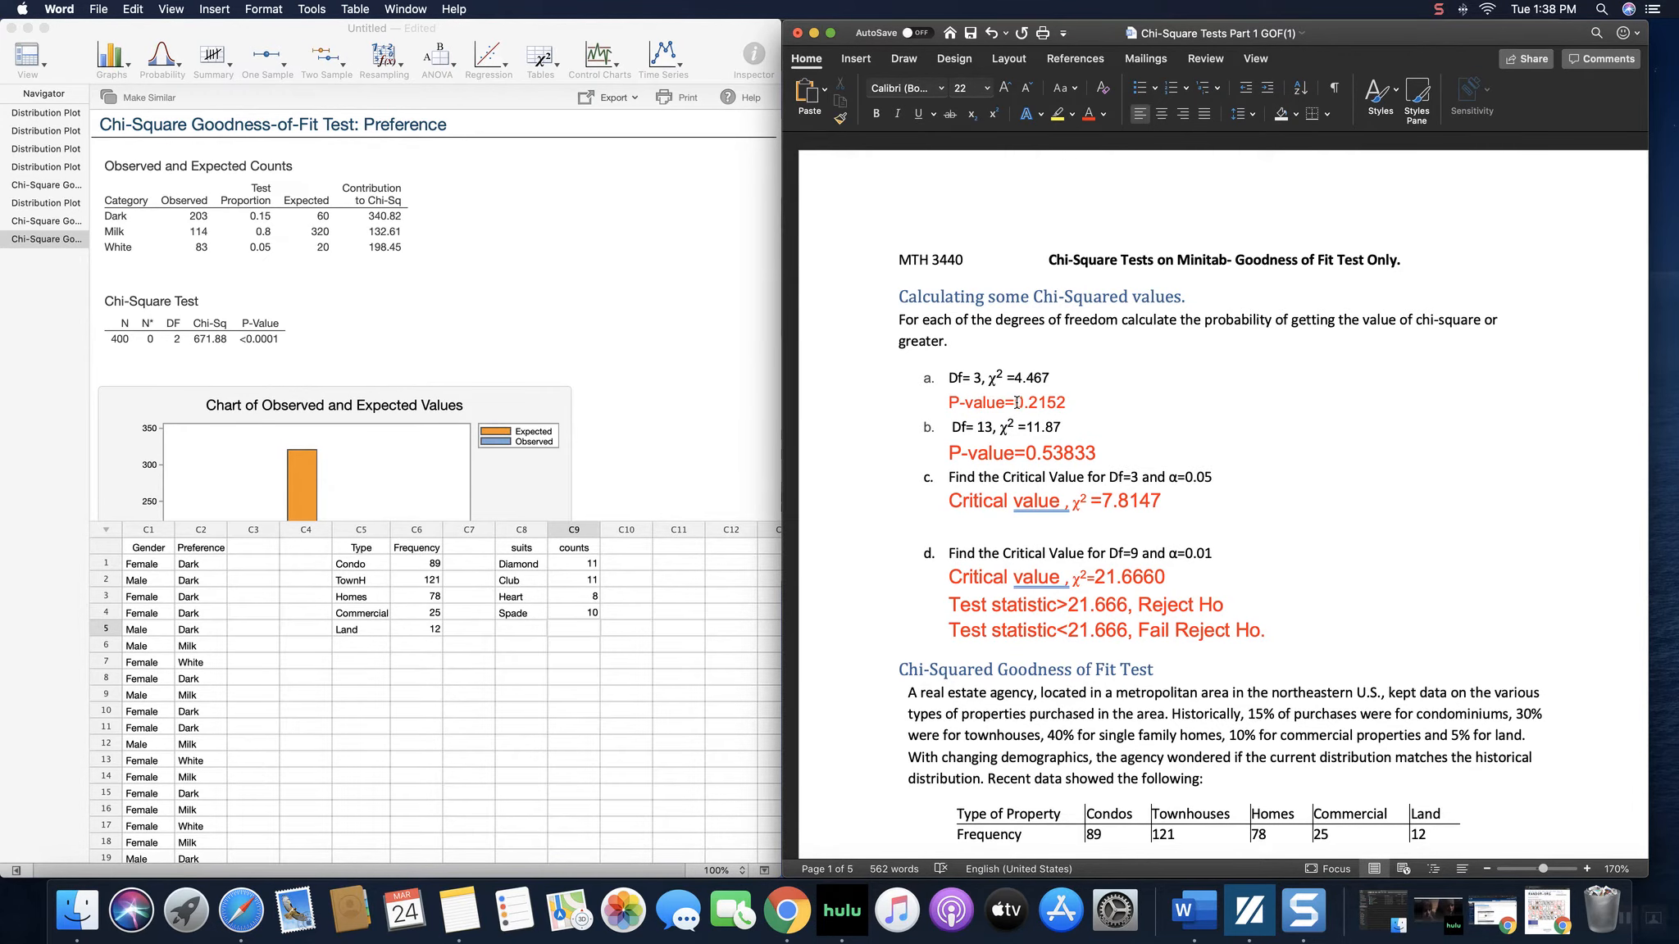
pyautogui.scroll(-3, 1133, 424)
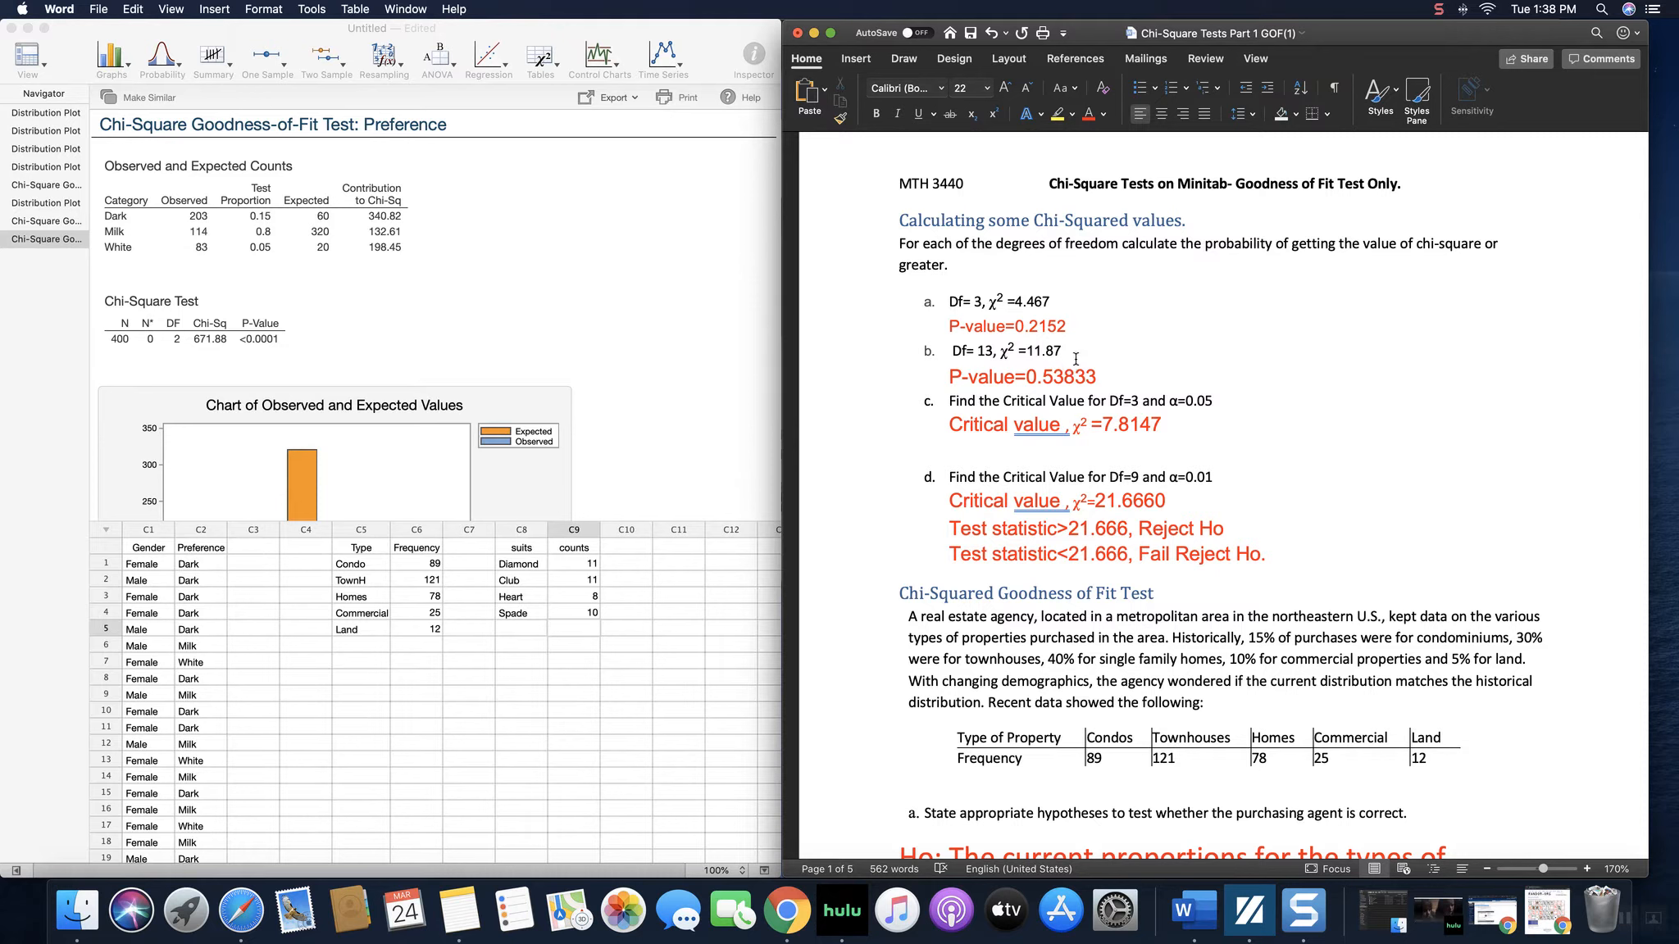
pyautogui.click(177, 69)
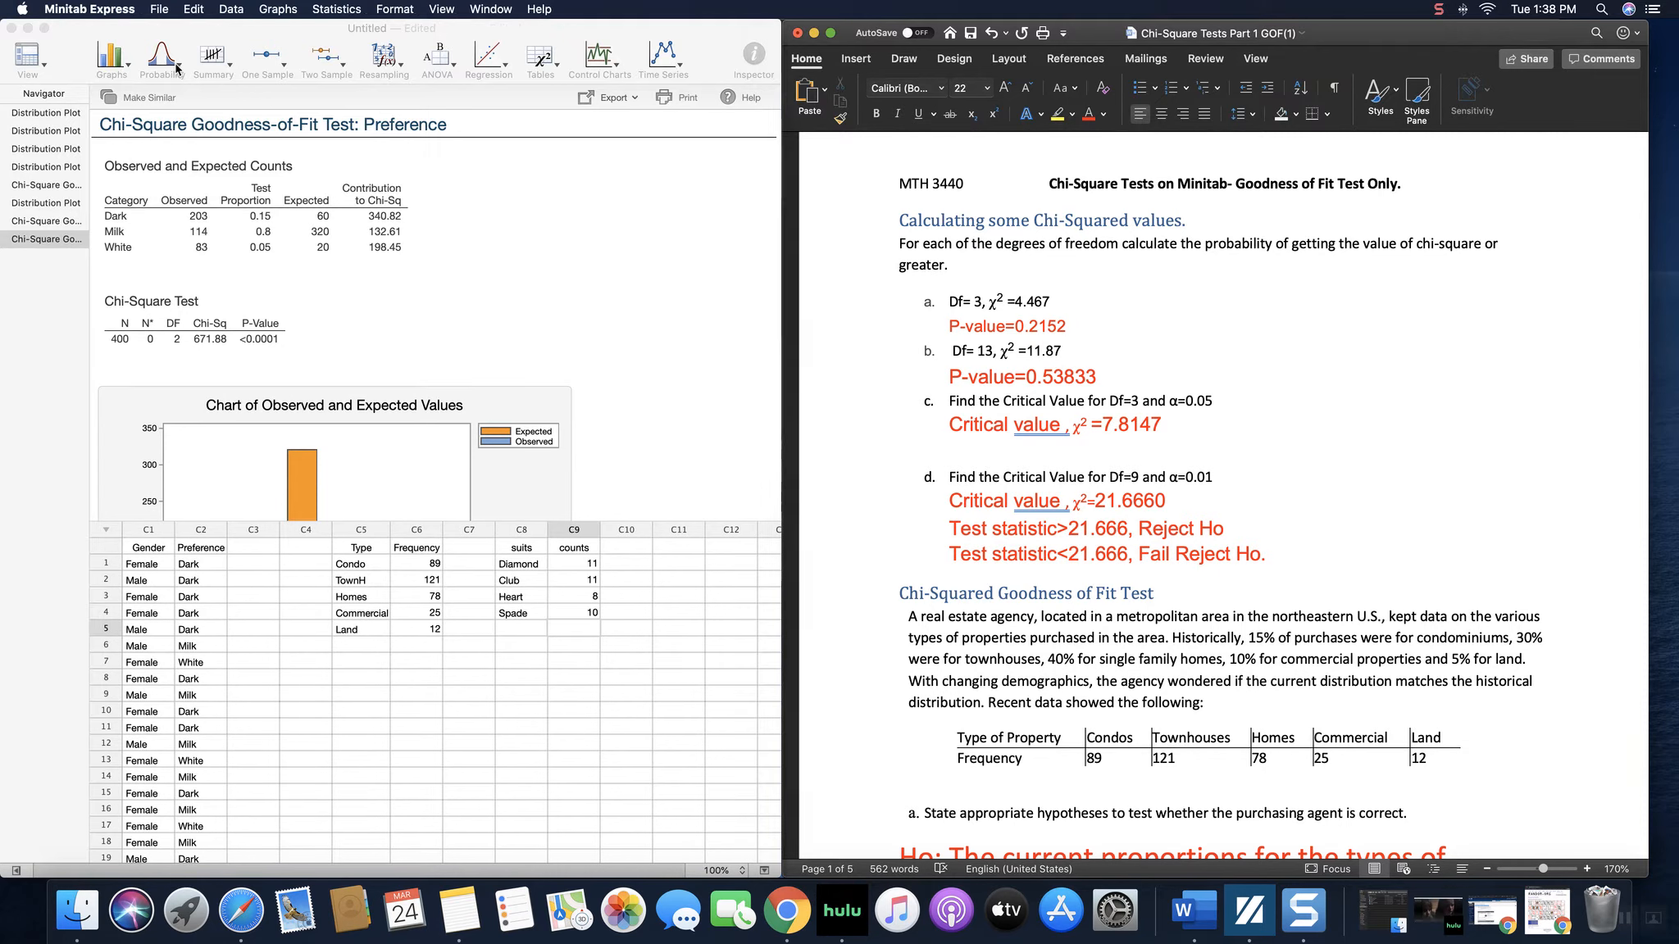
pyautogui.click(198, 78)
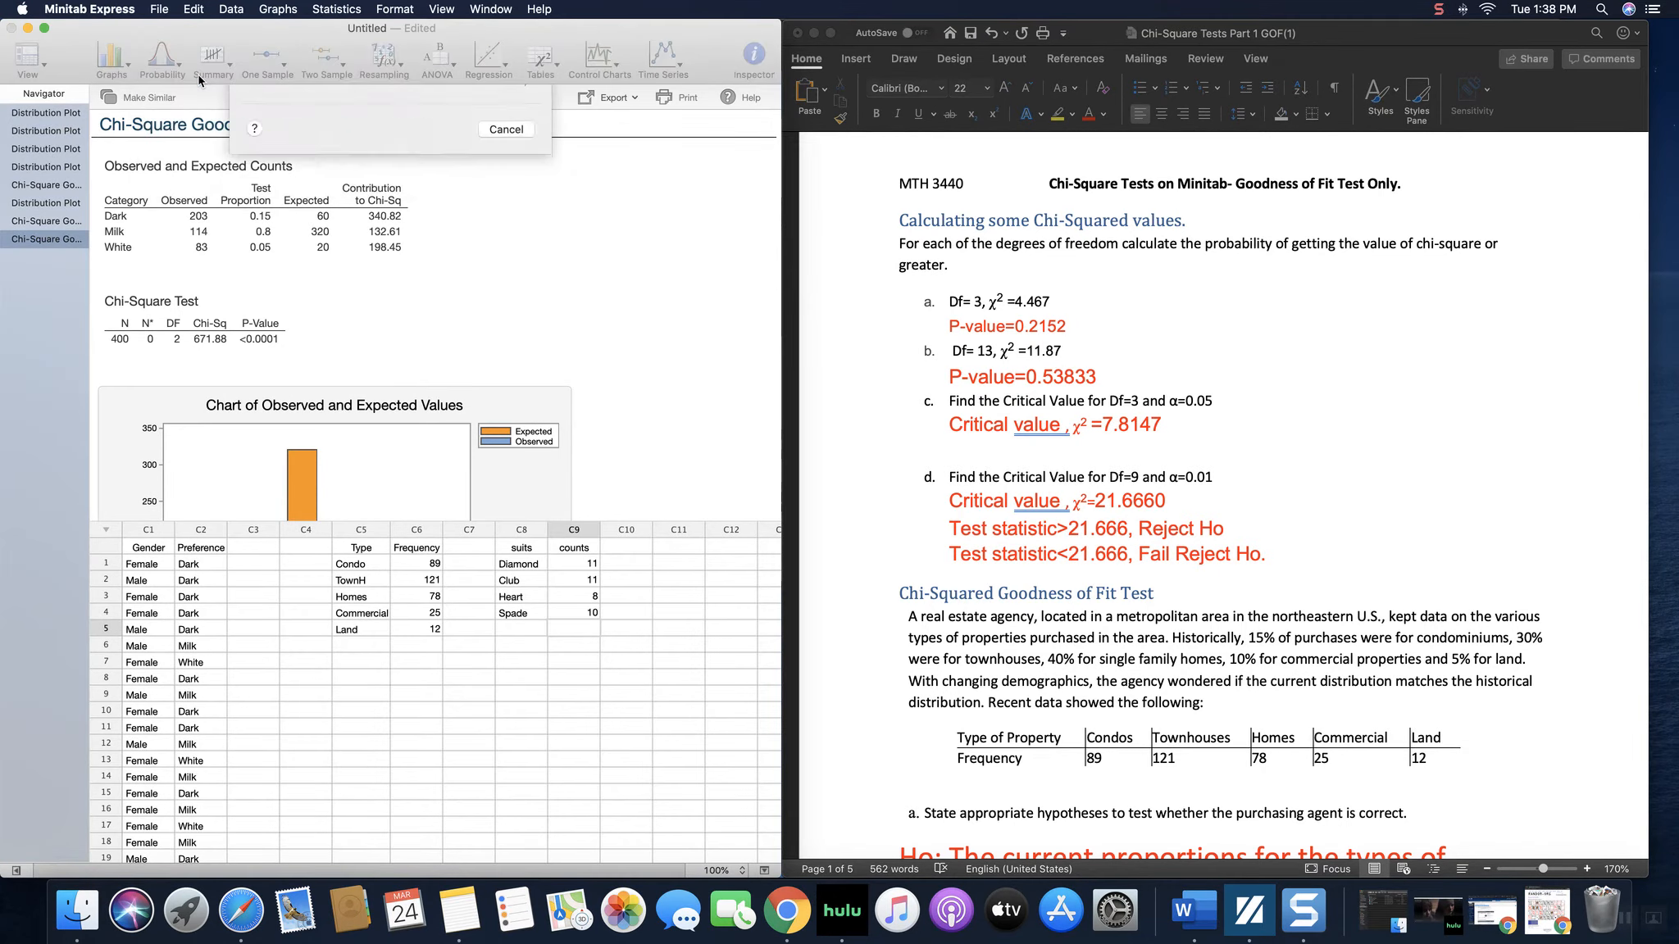
pyautogui.click(496, 169)
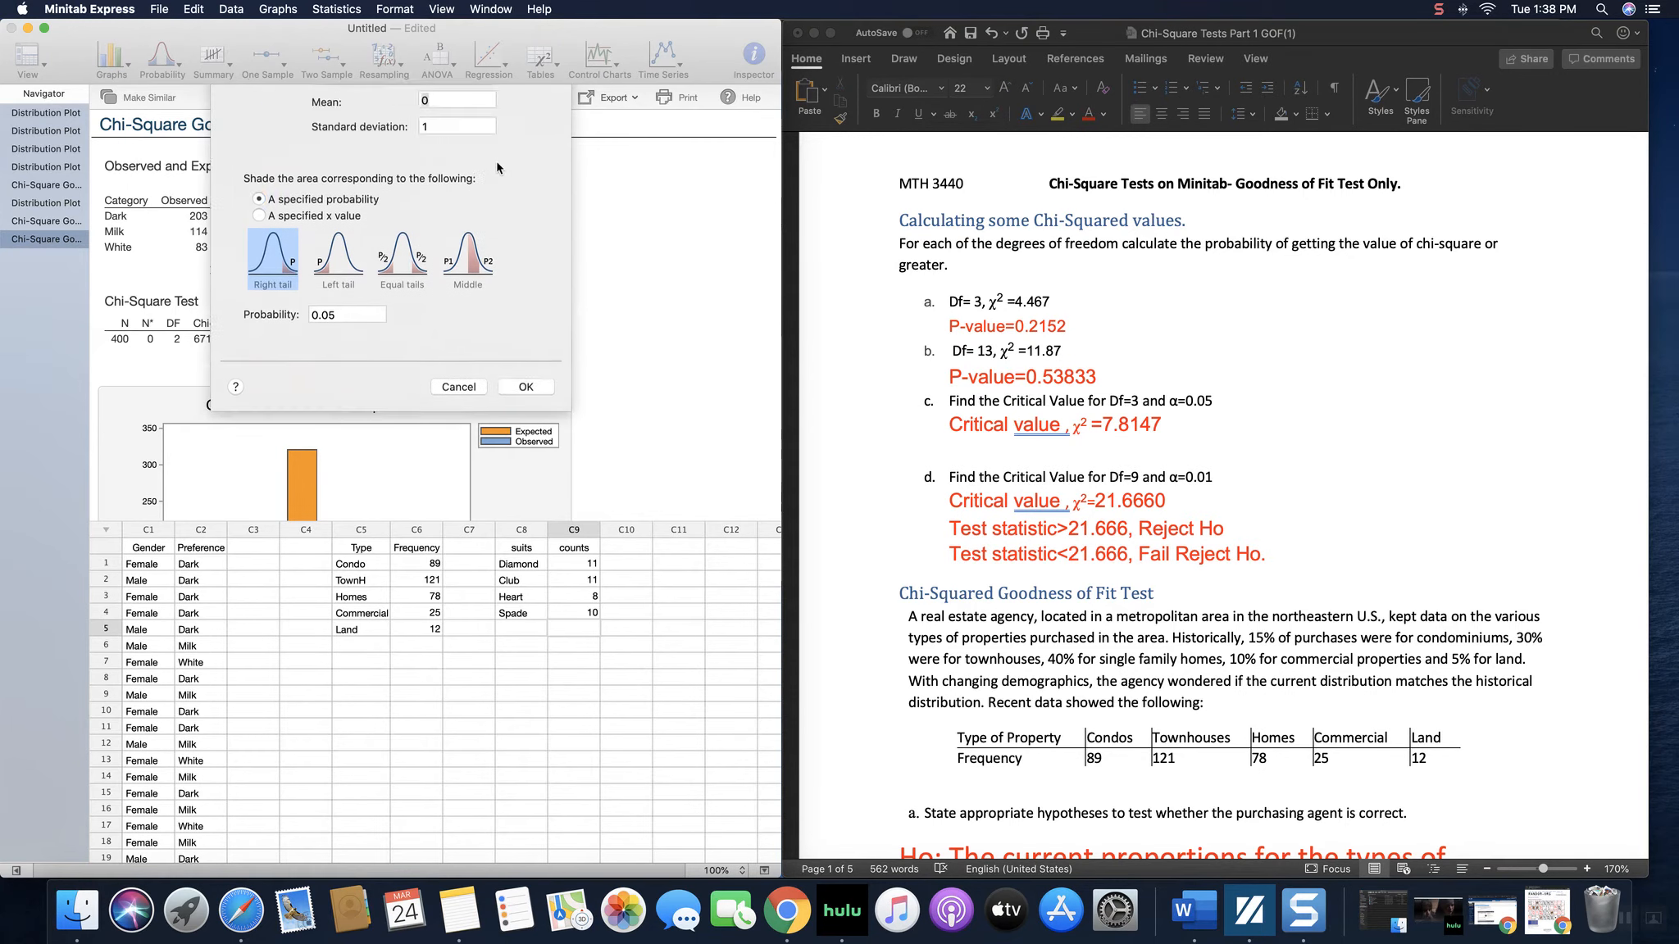
pyautogui.click(395, 138)
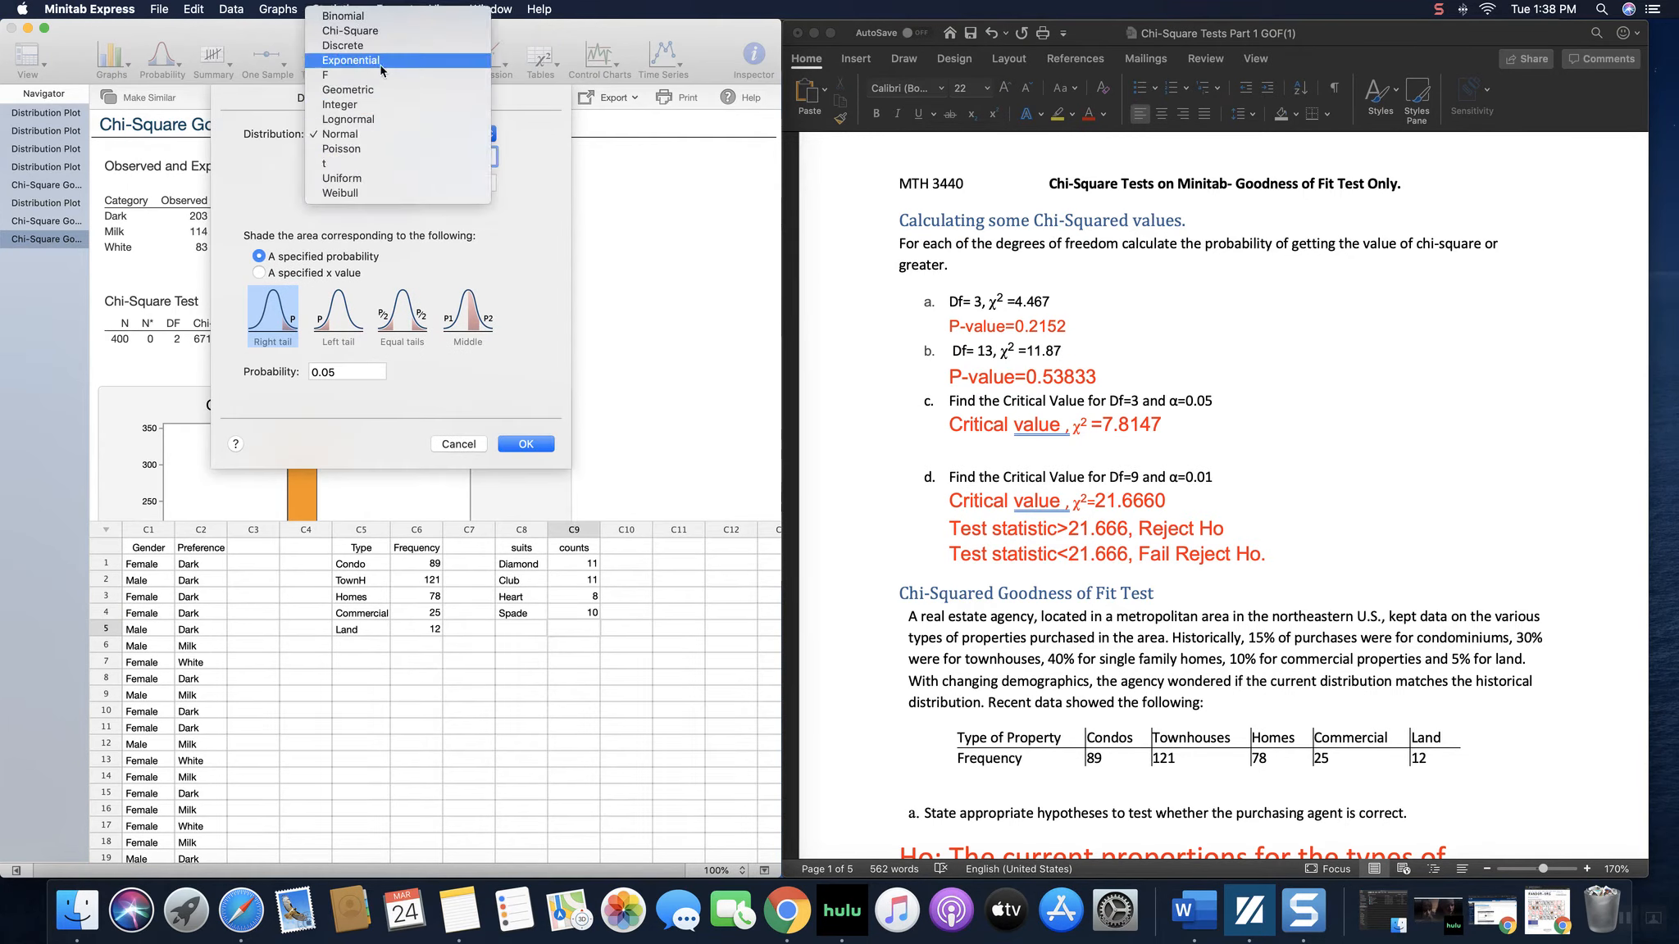
pyautogui.click(374, 31)
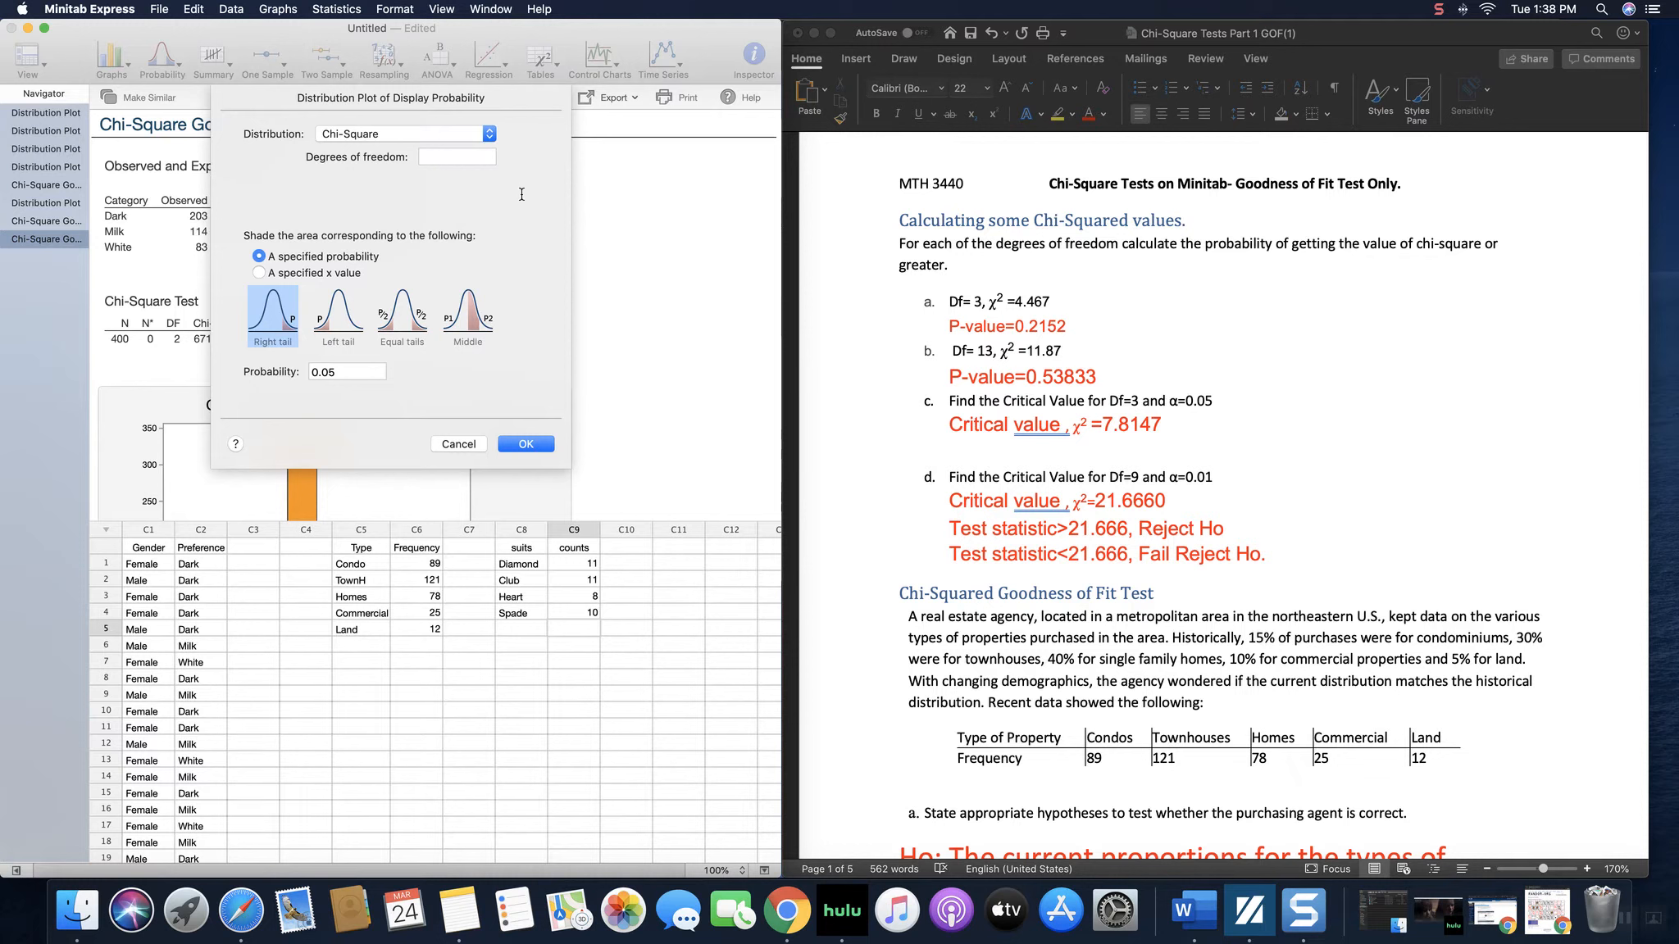
# Plot the chi-square right-tail area for 3 degrees of freedom with a specified x value of 4.467.
pyautogui.click(456, 164)
pyautogui.write('3')
pyautogui.click(259, 273)
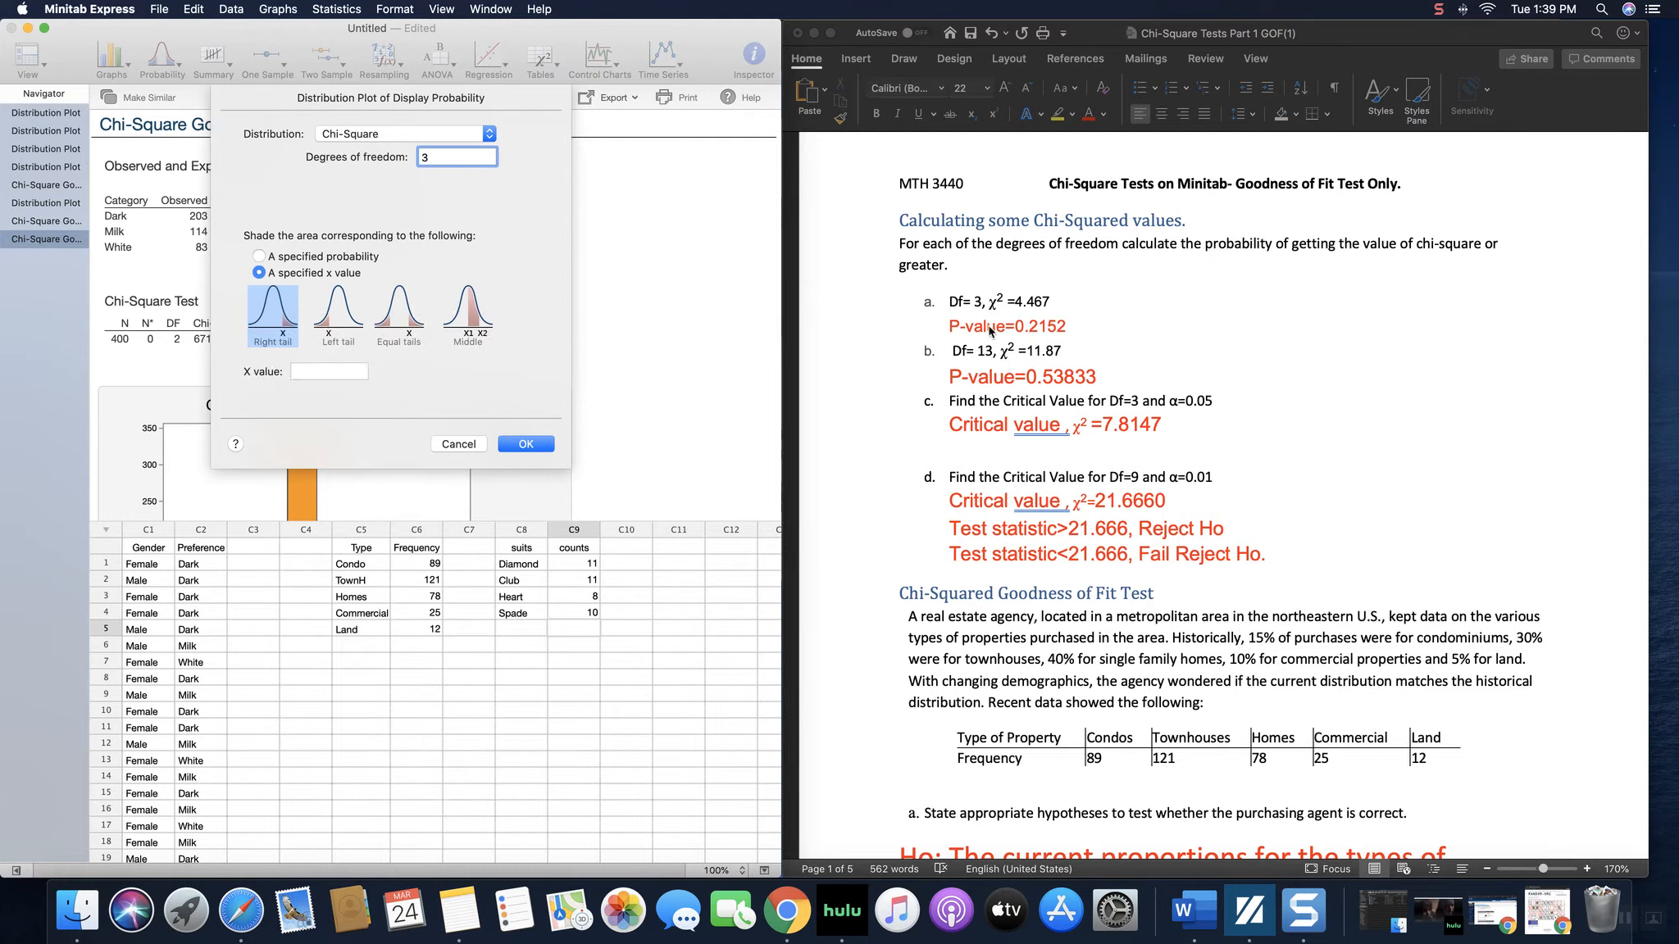
pyautogui.click(321, 373)
pyautogui.write('4.4')
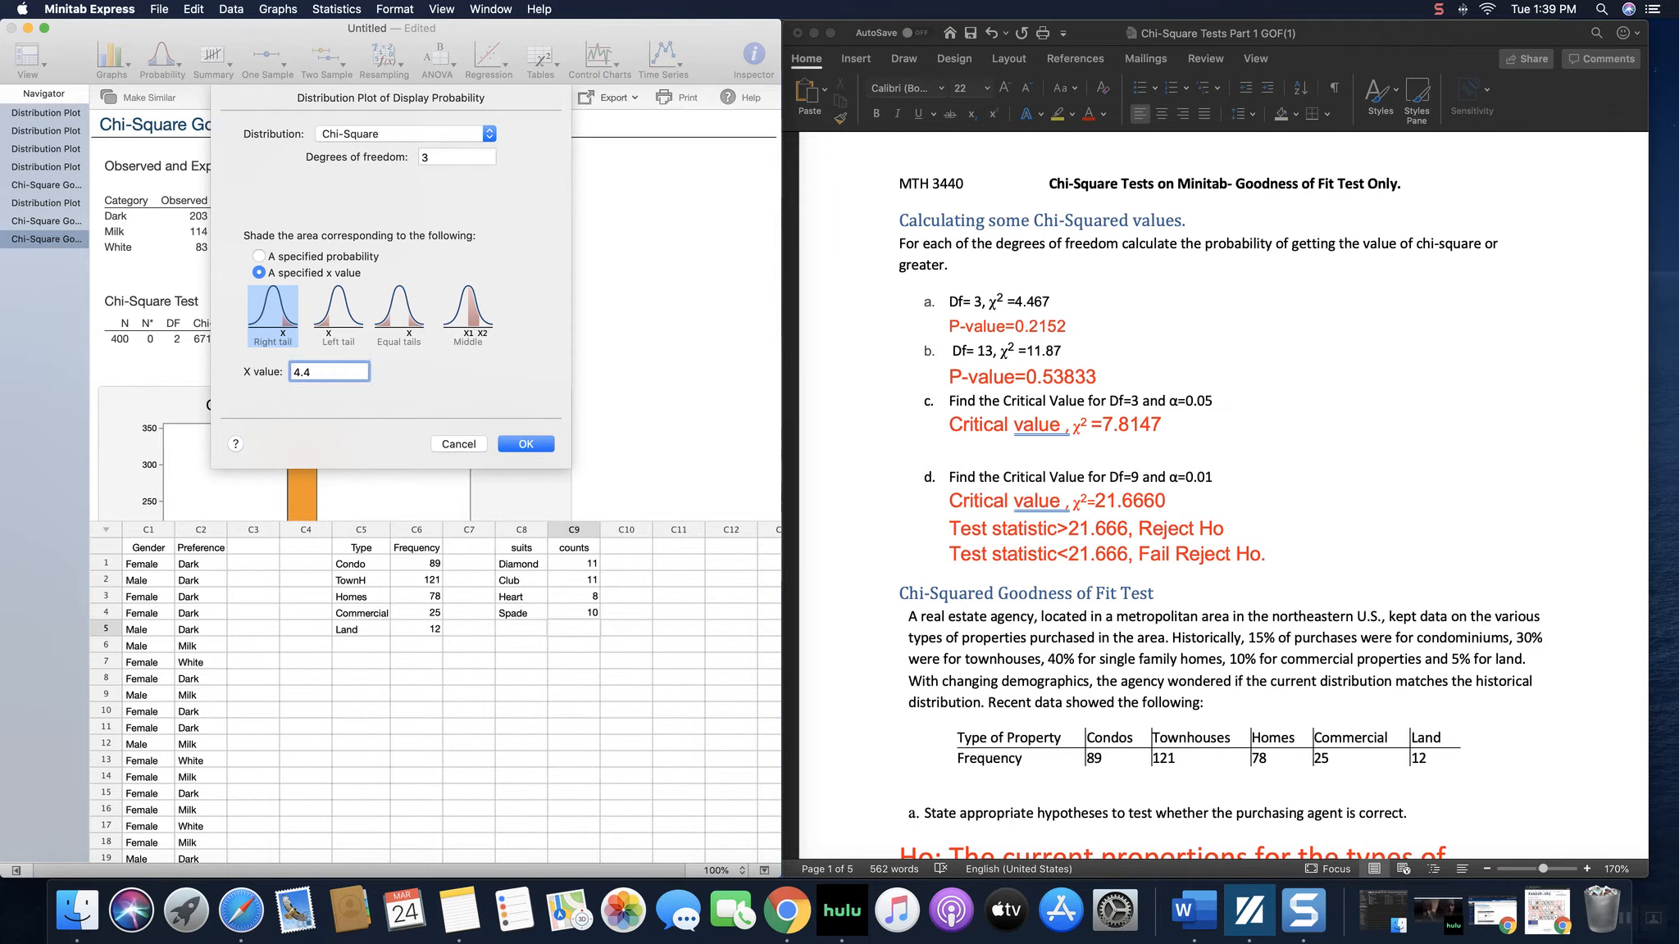
pyautogui.write('67')
pyautogui.click(544, 444)
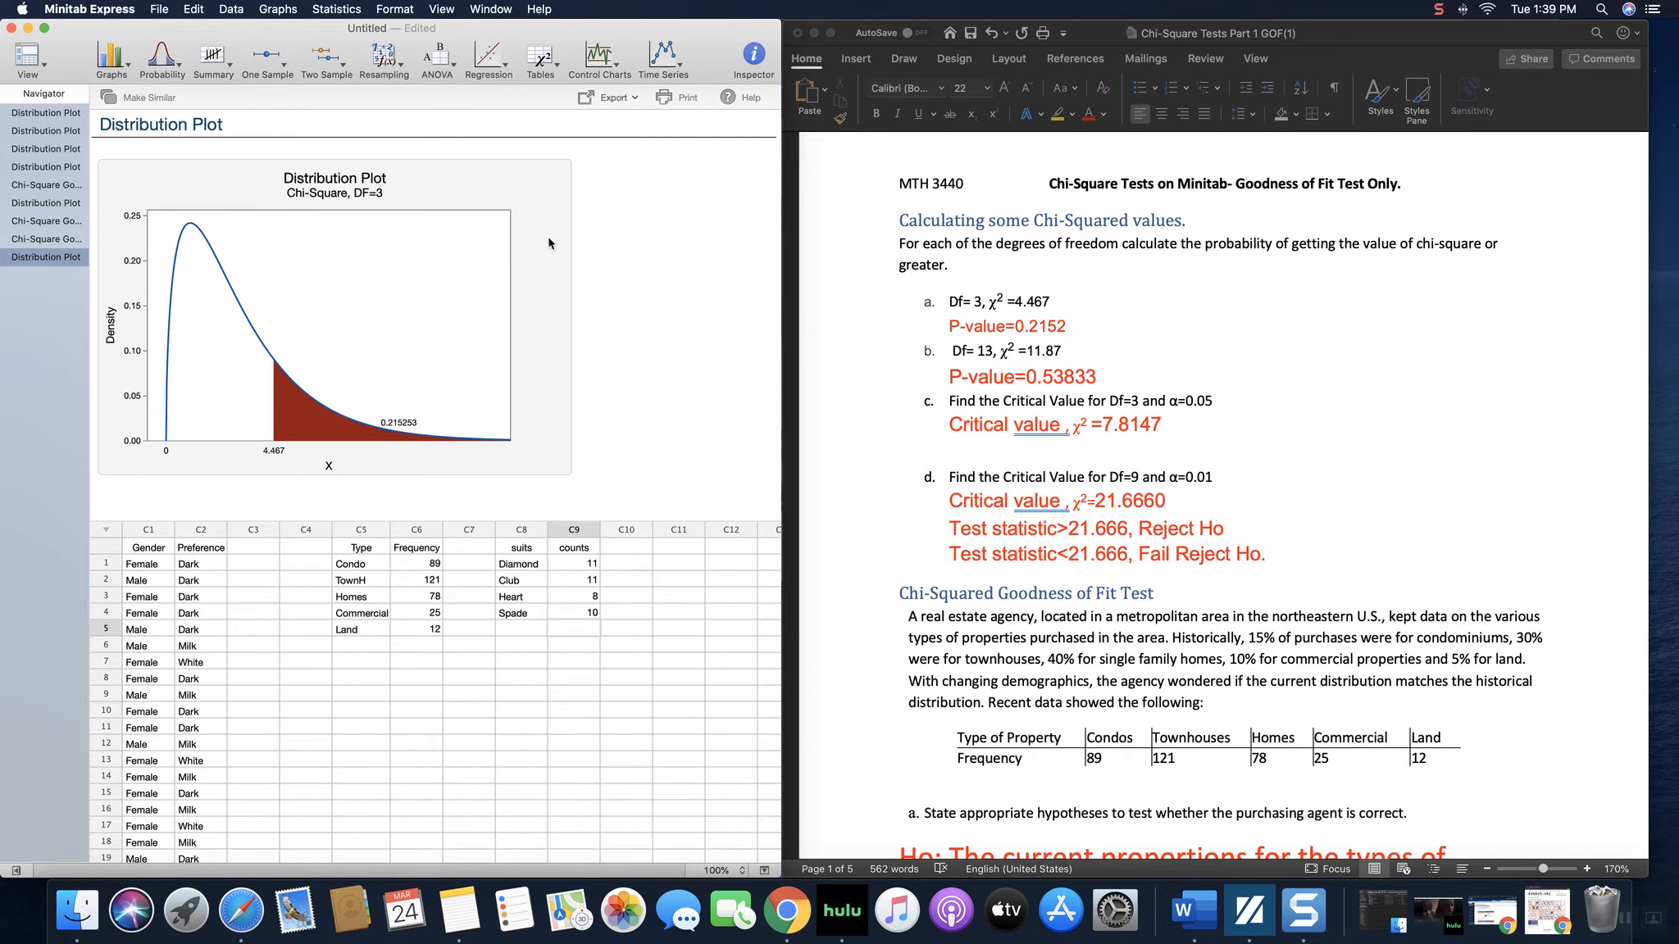
# Make a similar right-tail plot with 13 degrees of freedom and an x value of 11.87.
pyautogui.click(119, 101)
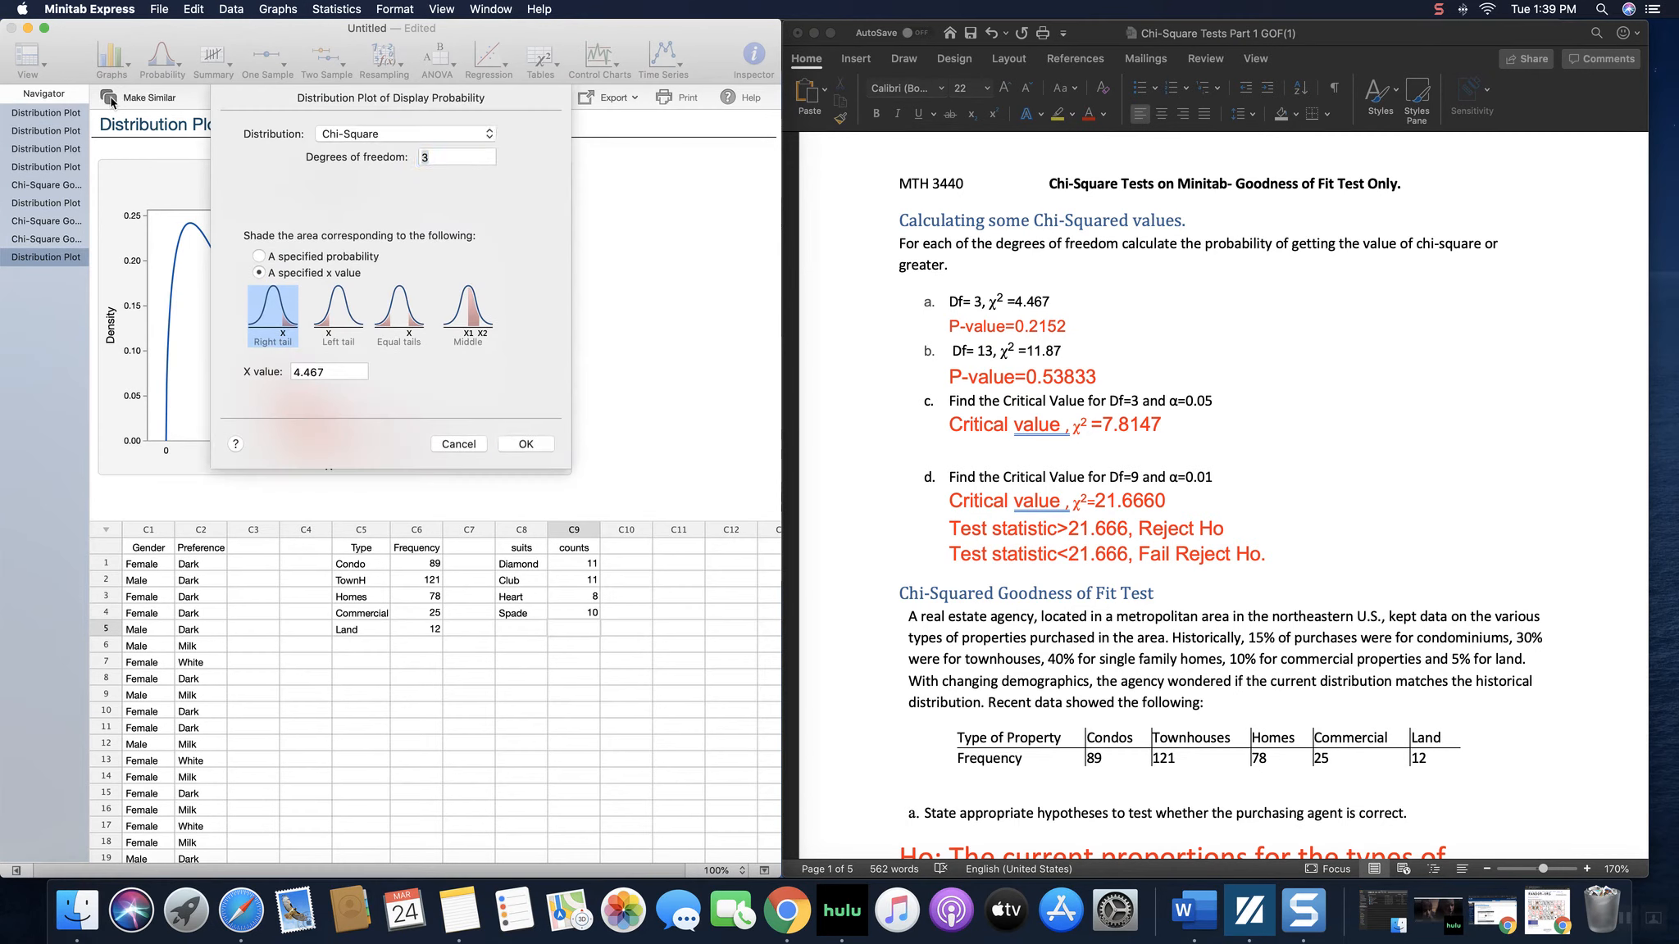
pyautogui.write('1')
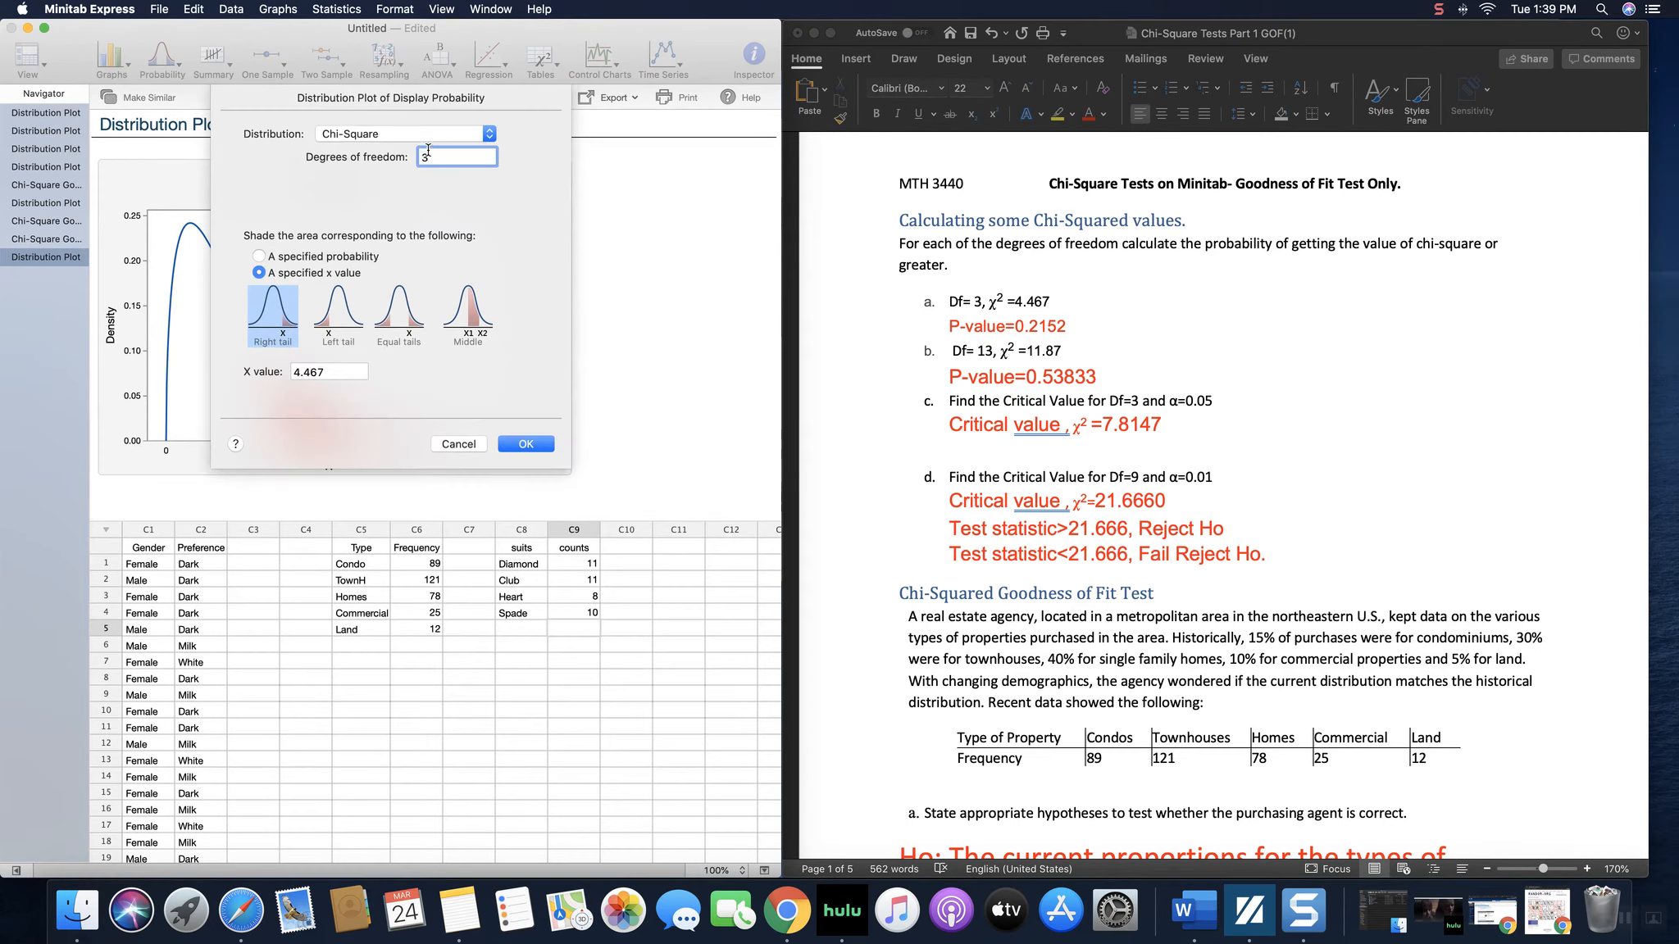
pyautogui.write('3')
pyautogui.press('Tab')
pyautogui.write('11.87')
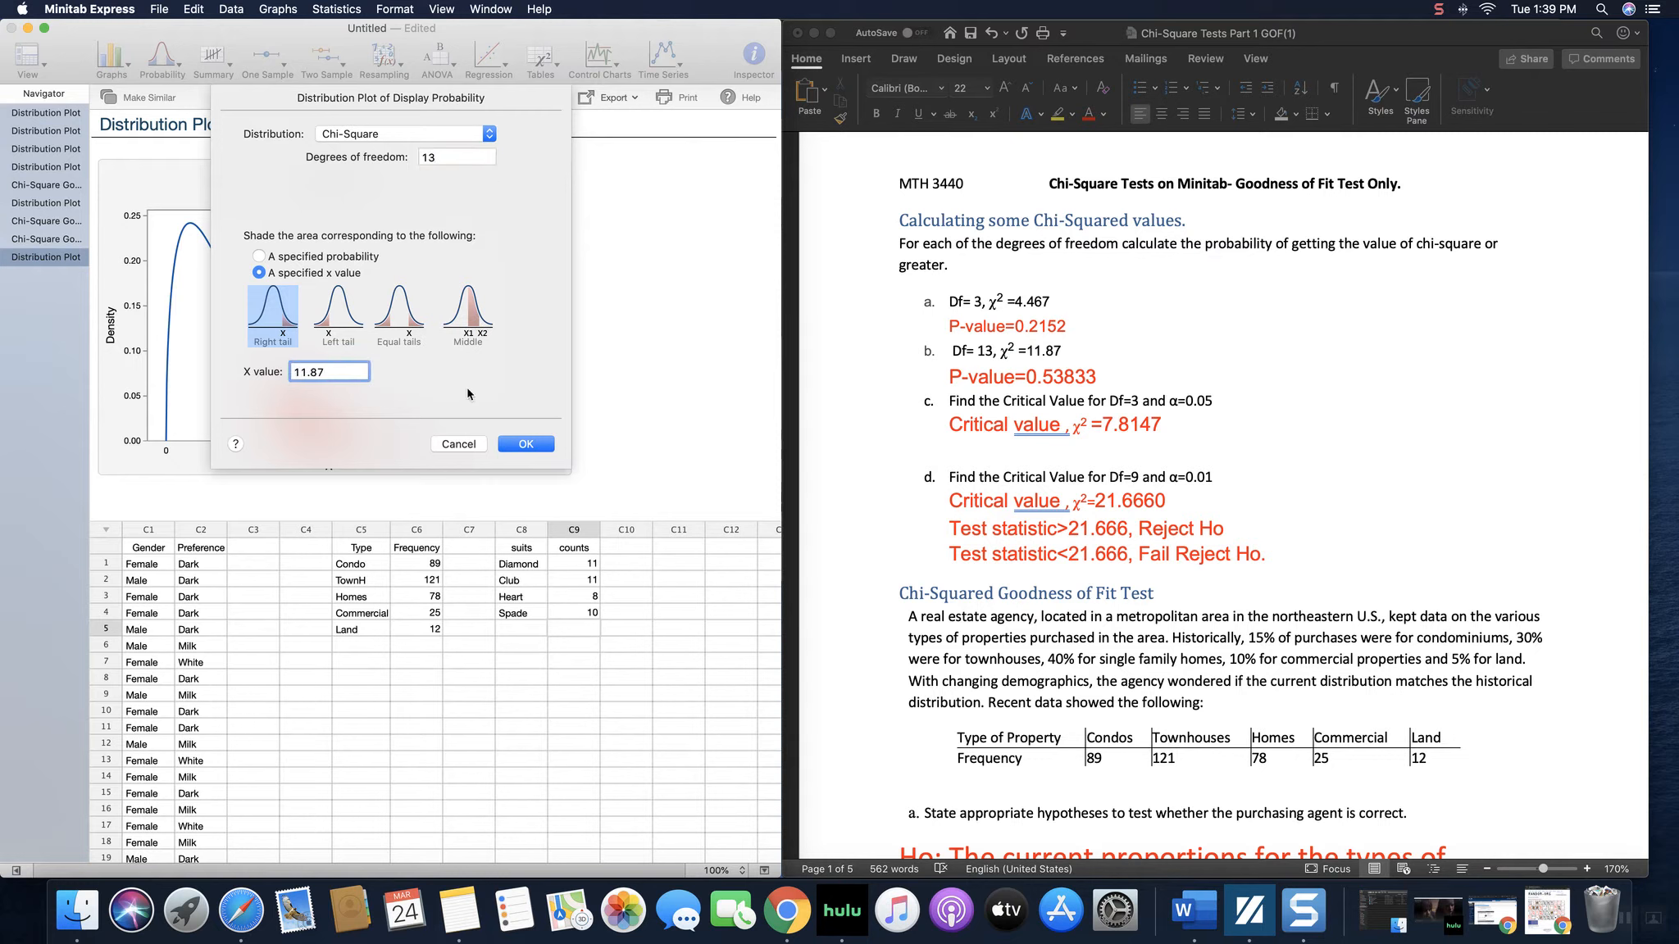
pyautogui.click(523, 443)
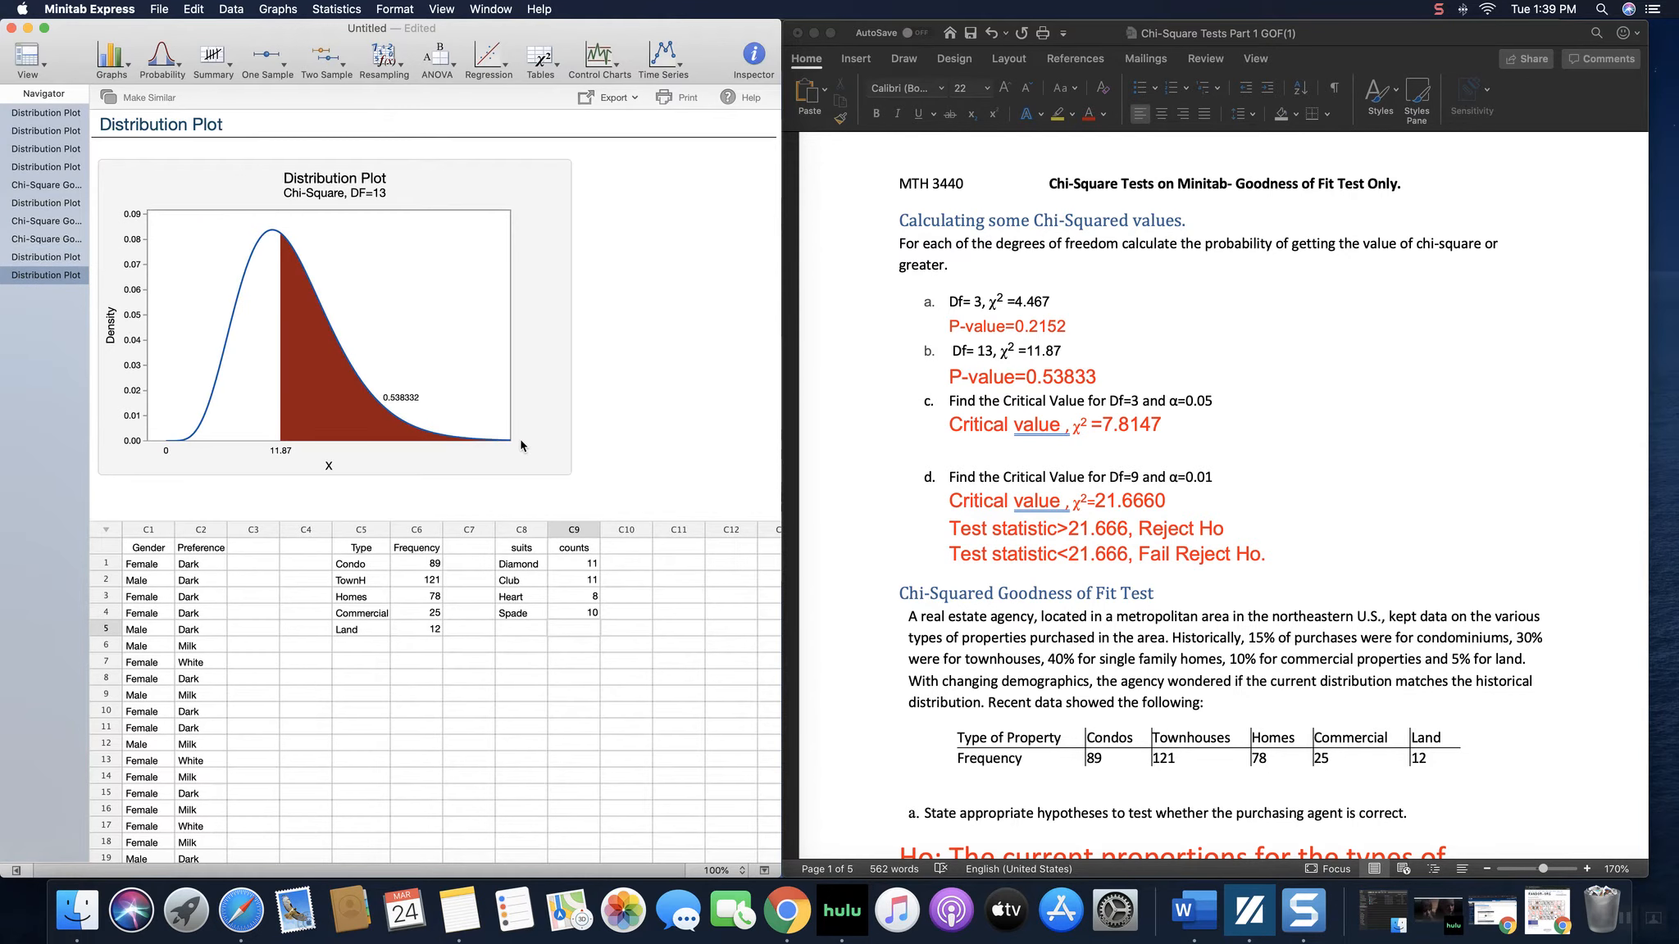